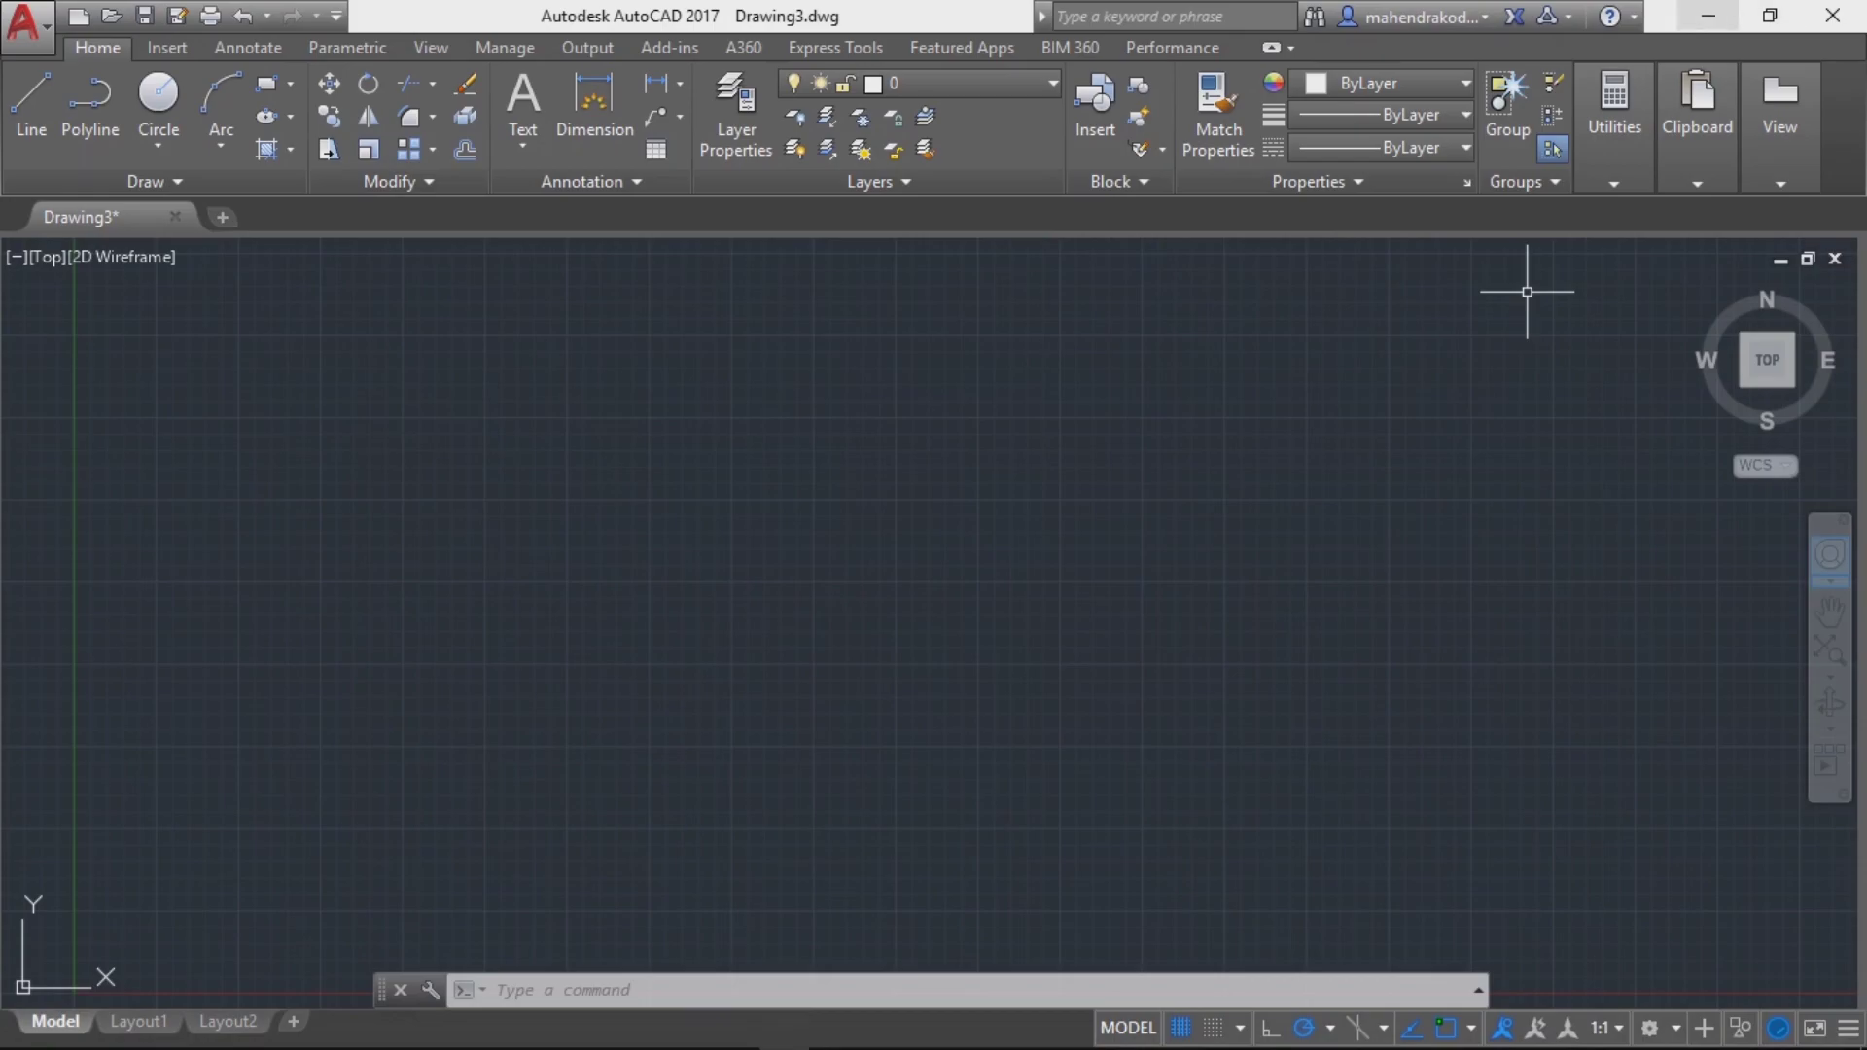
Turn on the classic menu bar with Show Menu Bar in the Quick Access Toolbar dropdown
{"action": "left_click", "coordinate": [1709, 16]}
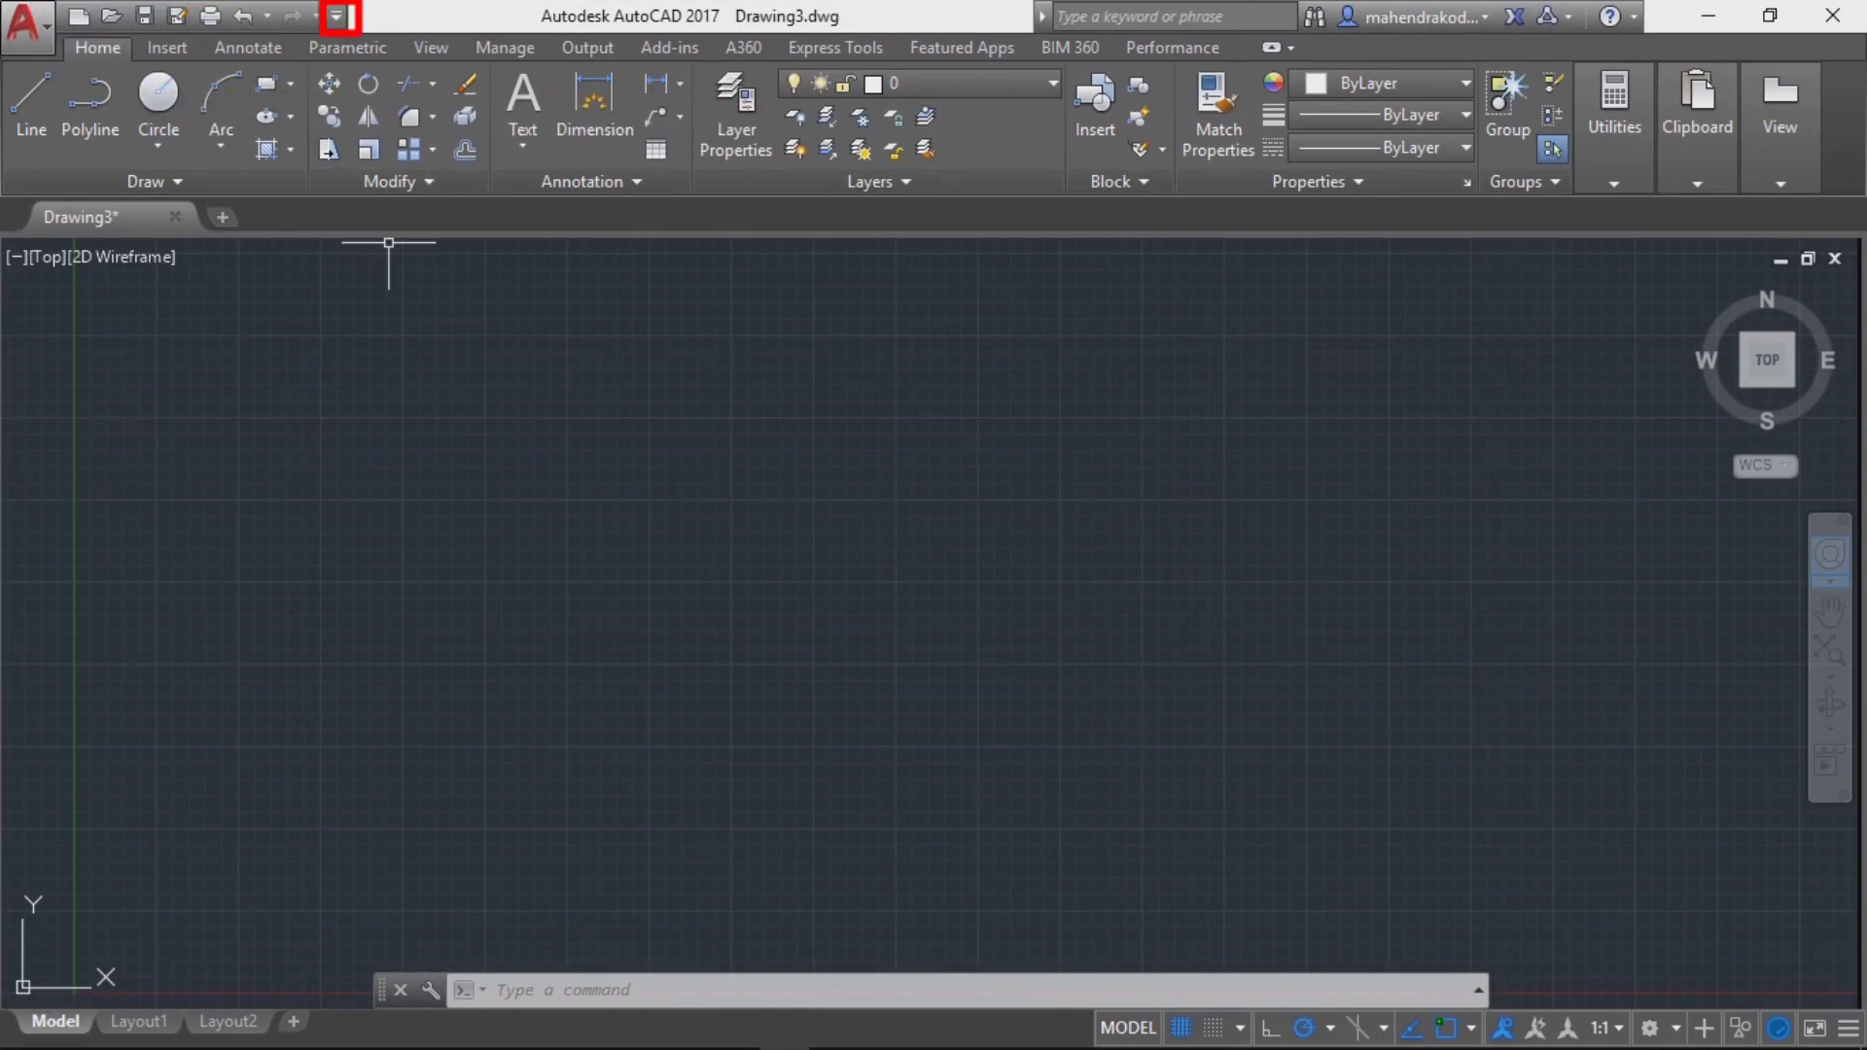
{"action": "left_click", "coordinate": [336, 16]}
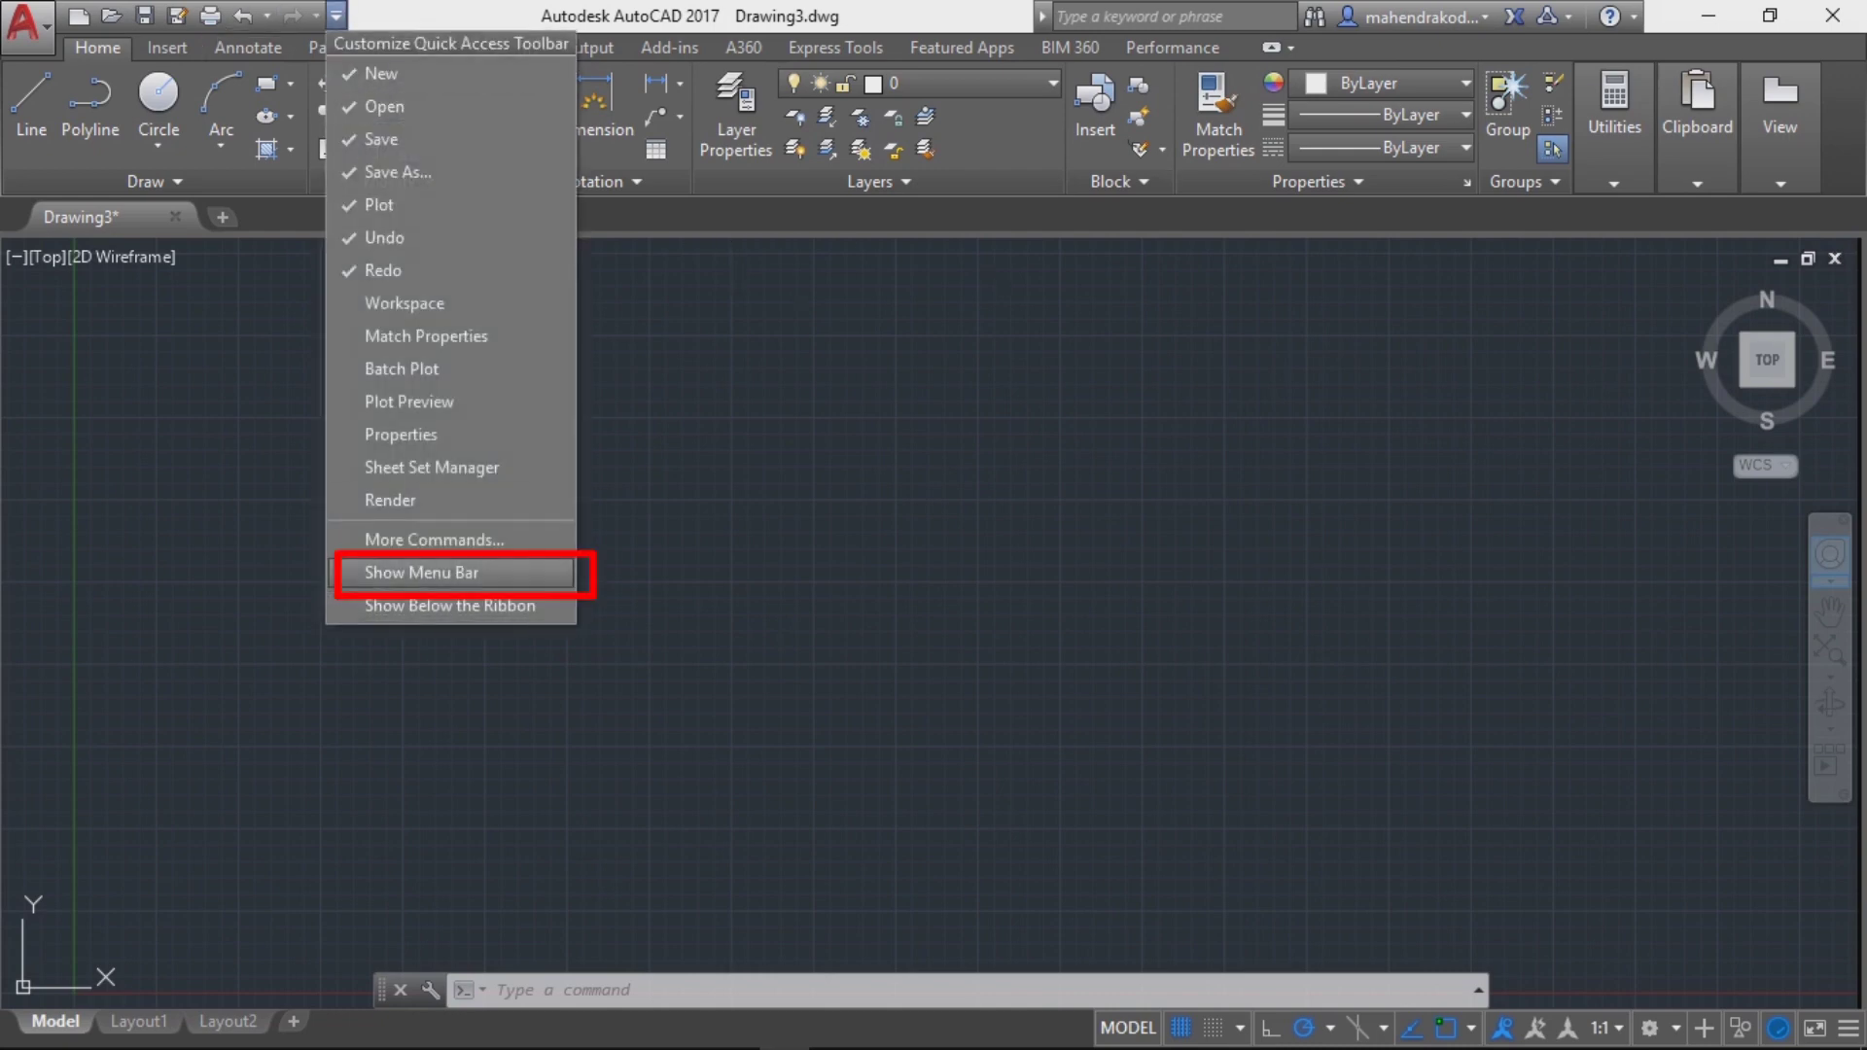
{"action": "left_click", "coordinate": [432, 574]}
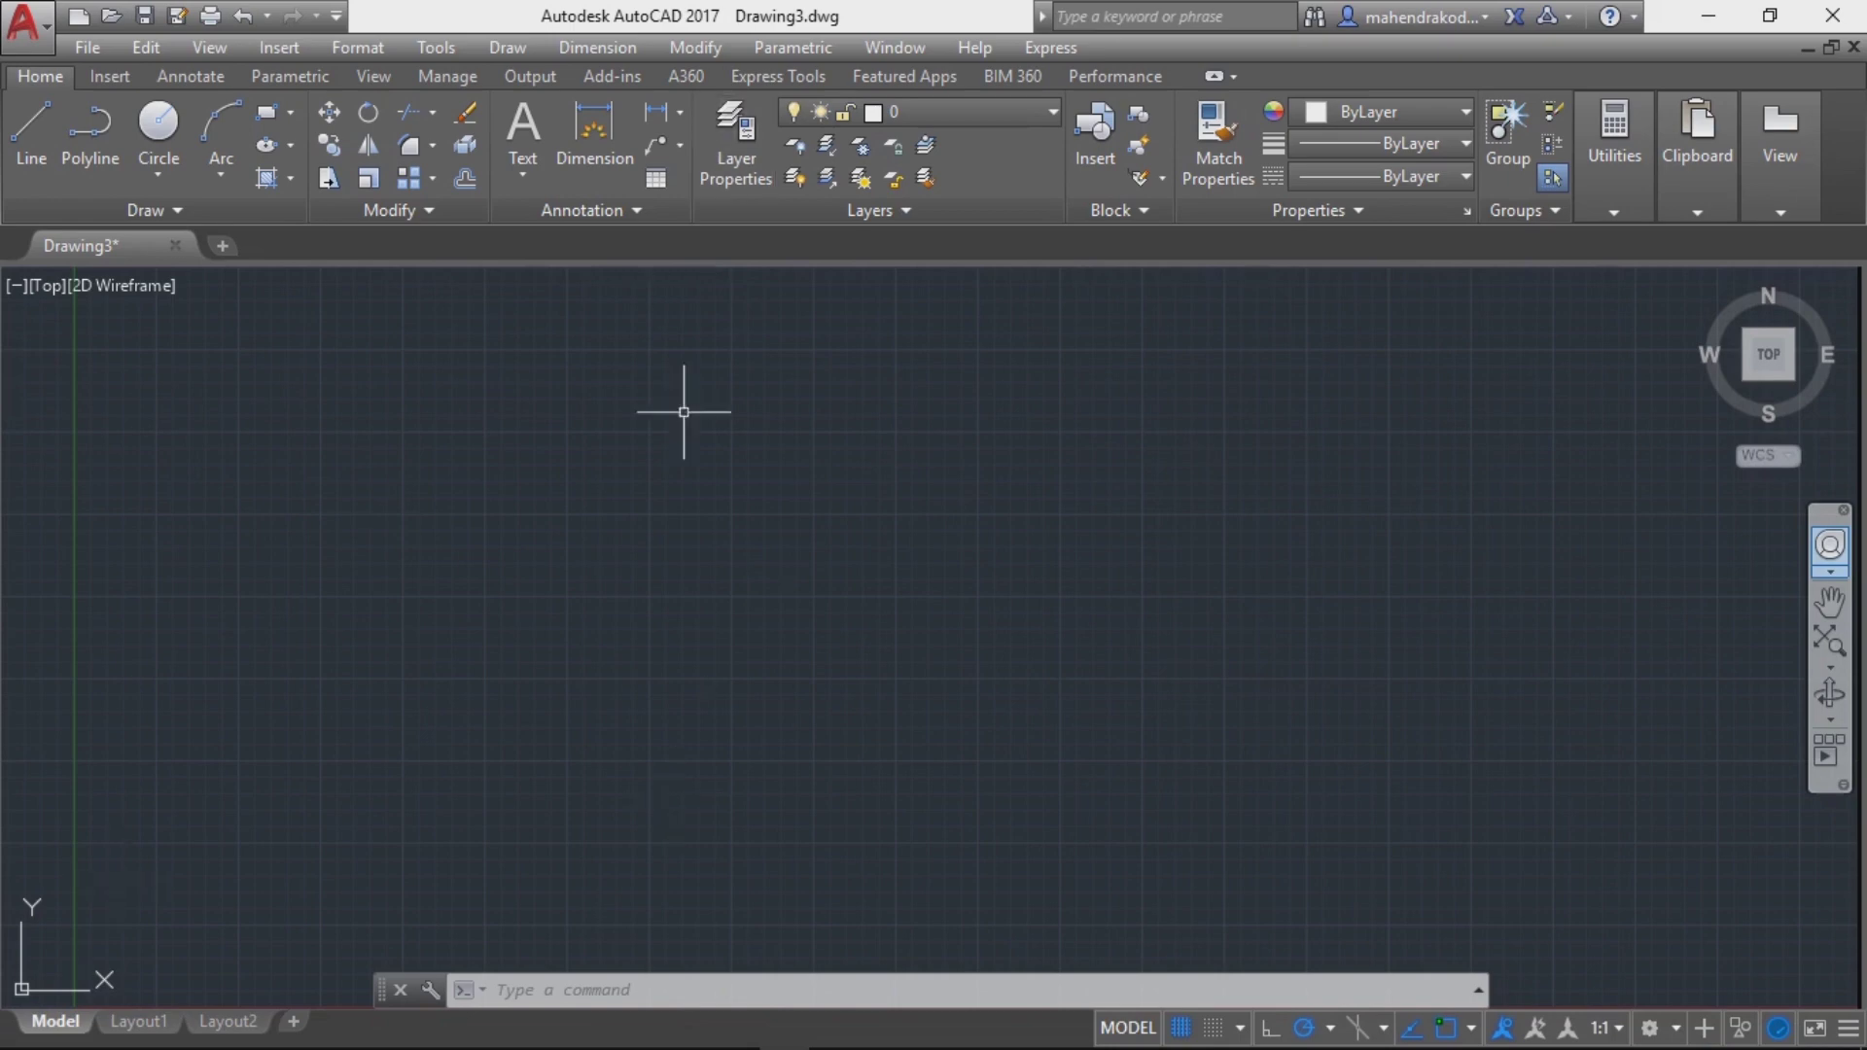
Check the Tools > Palettes > Ribbon entry, then close the ribbon with RIBBONCLOSE
{"action": "right_click", "coordinate": [417, 530]}
{"action": "key", "text": "Escape"}
{"action": "left_click", "coordinate": [362, 272]}
{"action": "left_click", "coordinate": [317, 513]}
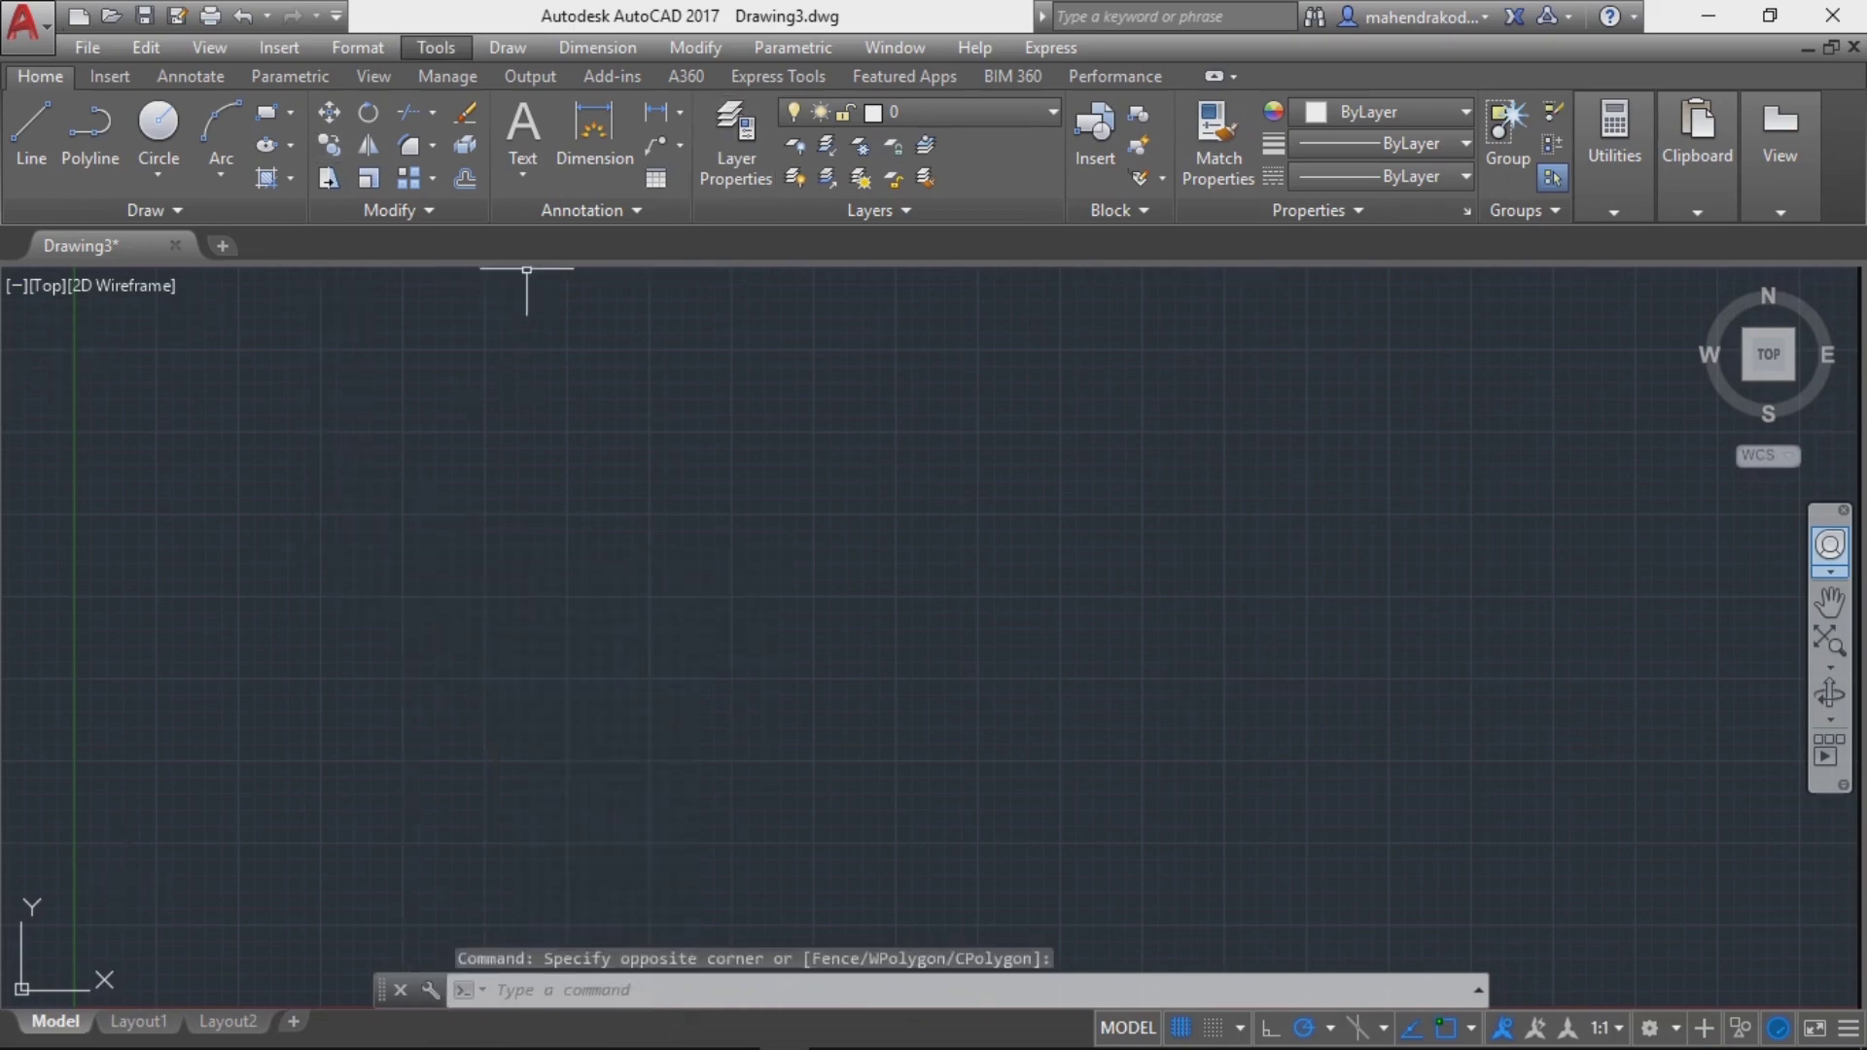
{"action": "left_click", "coordinate": [436, 47]}
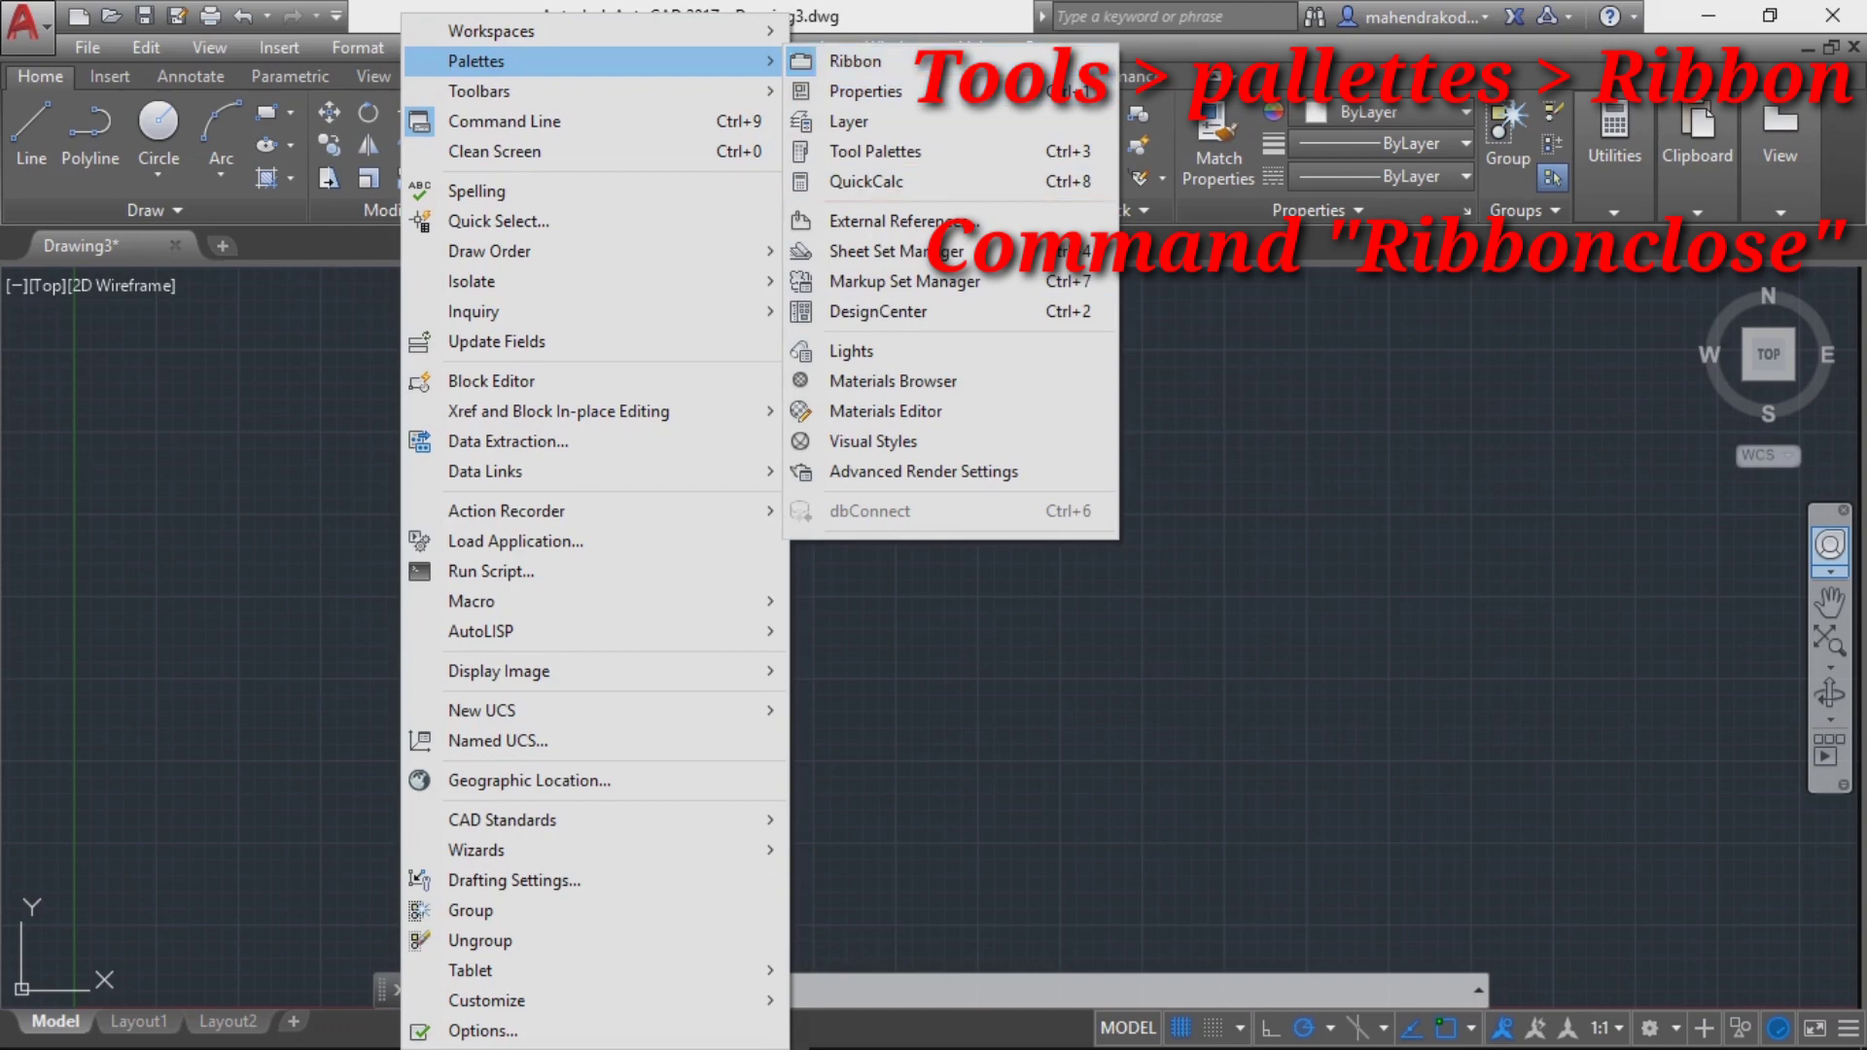
{"action": "left_click", "coordinate": [1065, 692]}
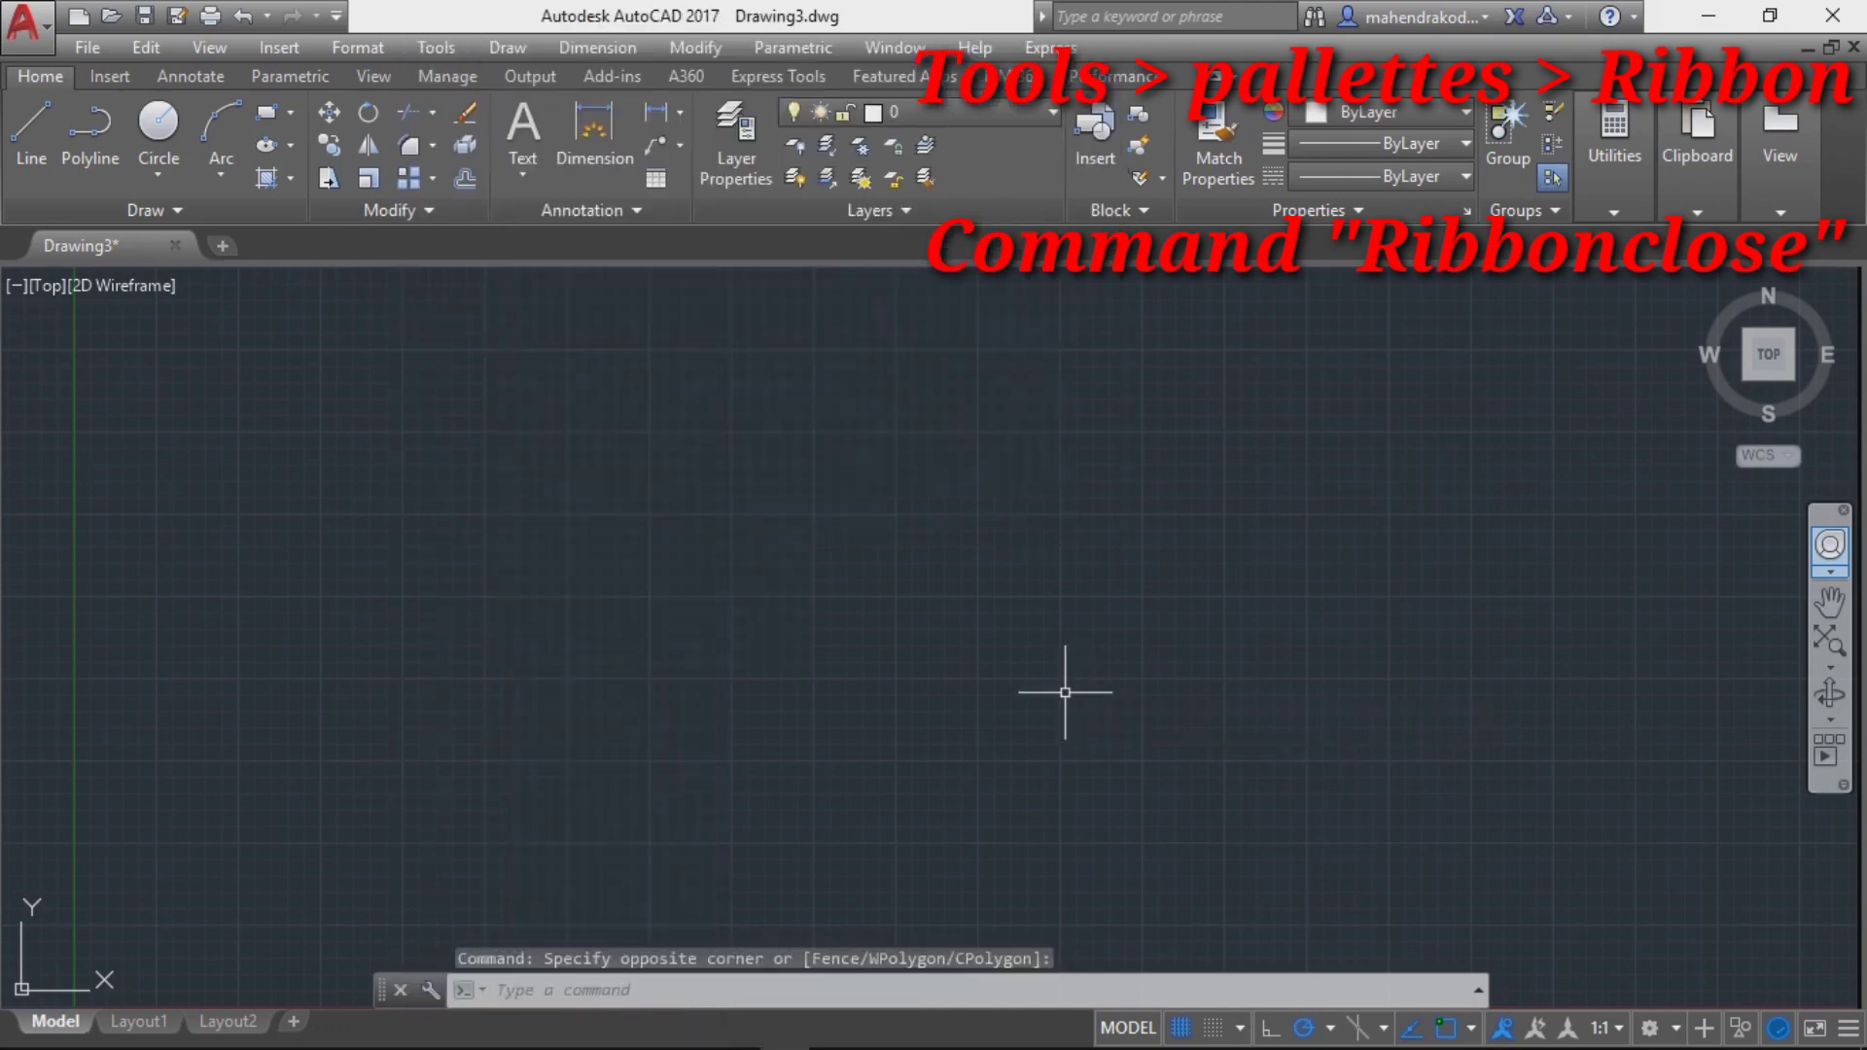
{"action": "type", "text": "RIBBONCLOSE"}
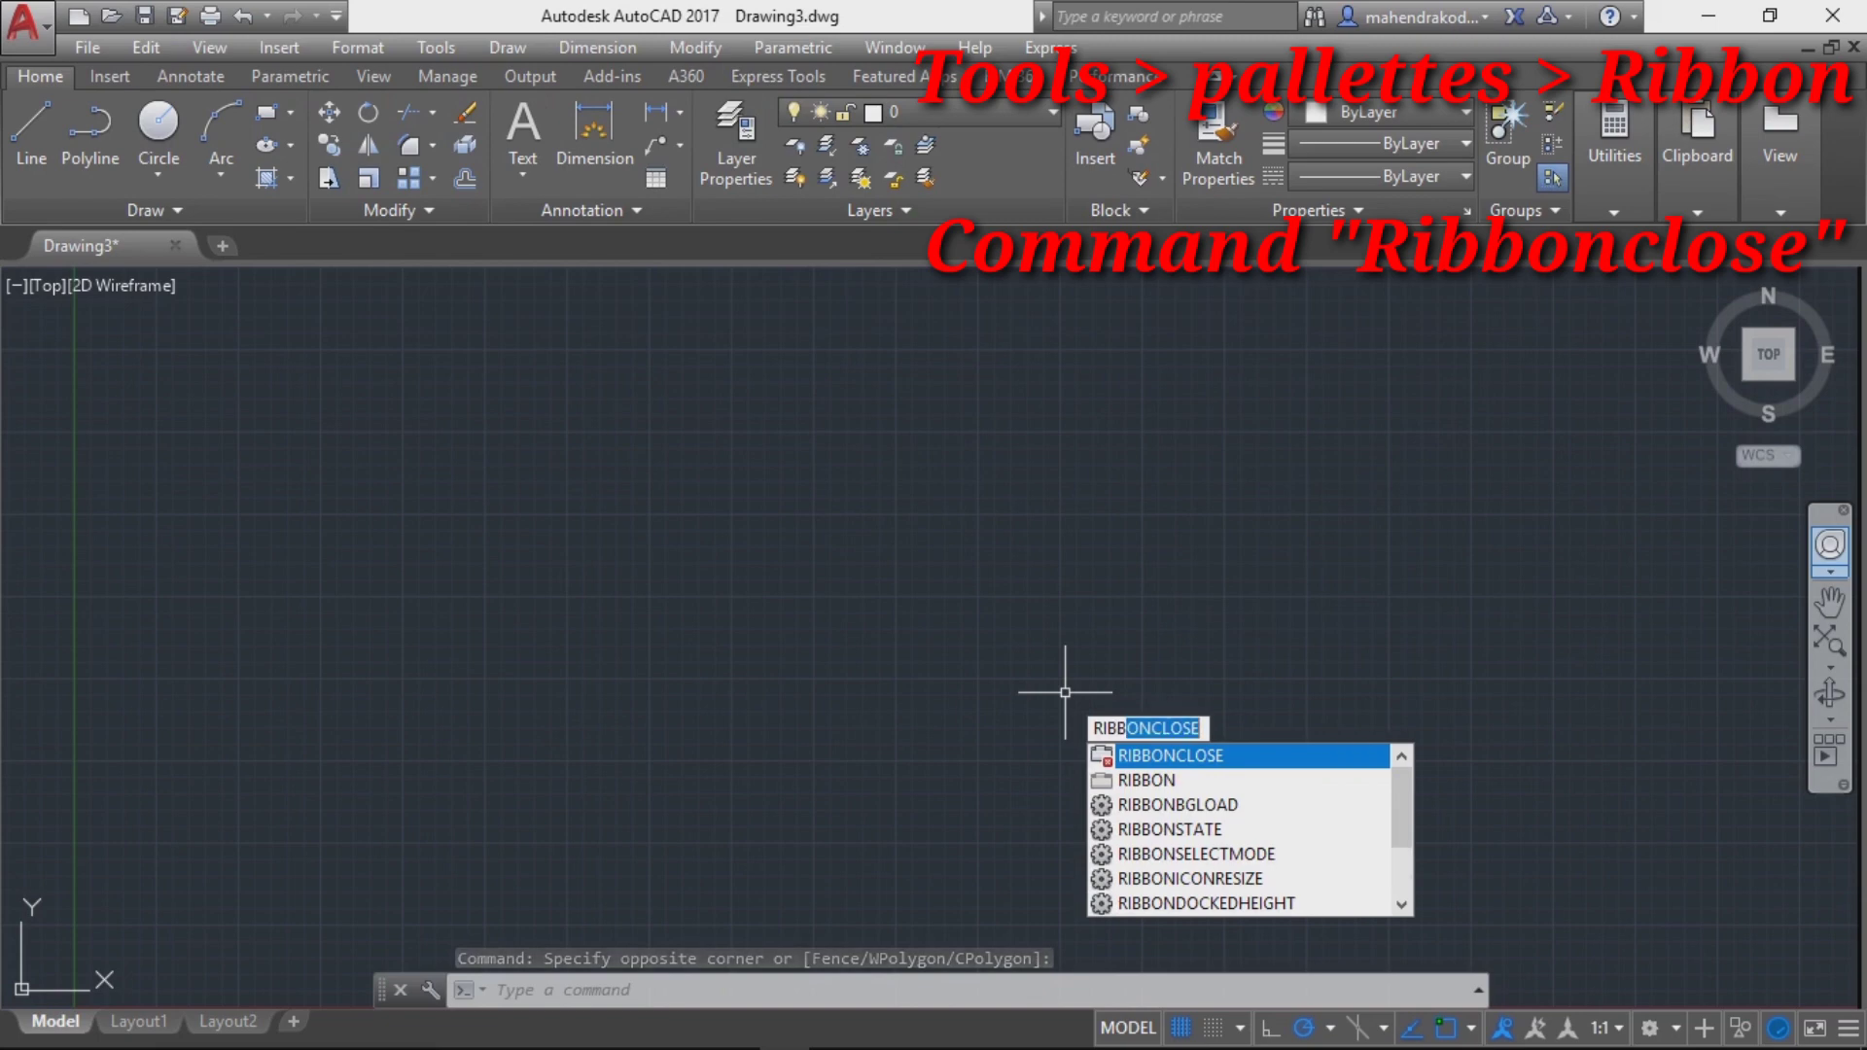
{"action": "key", "text": "Return"}
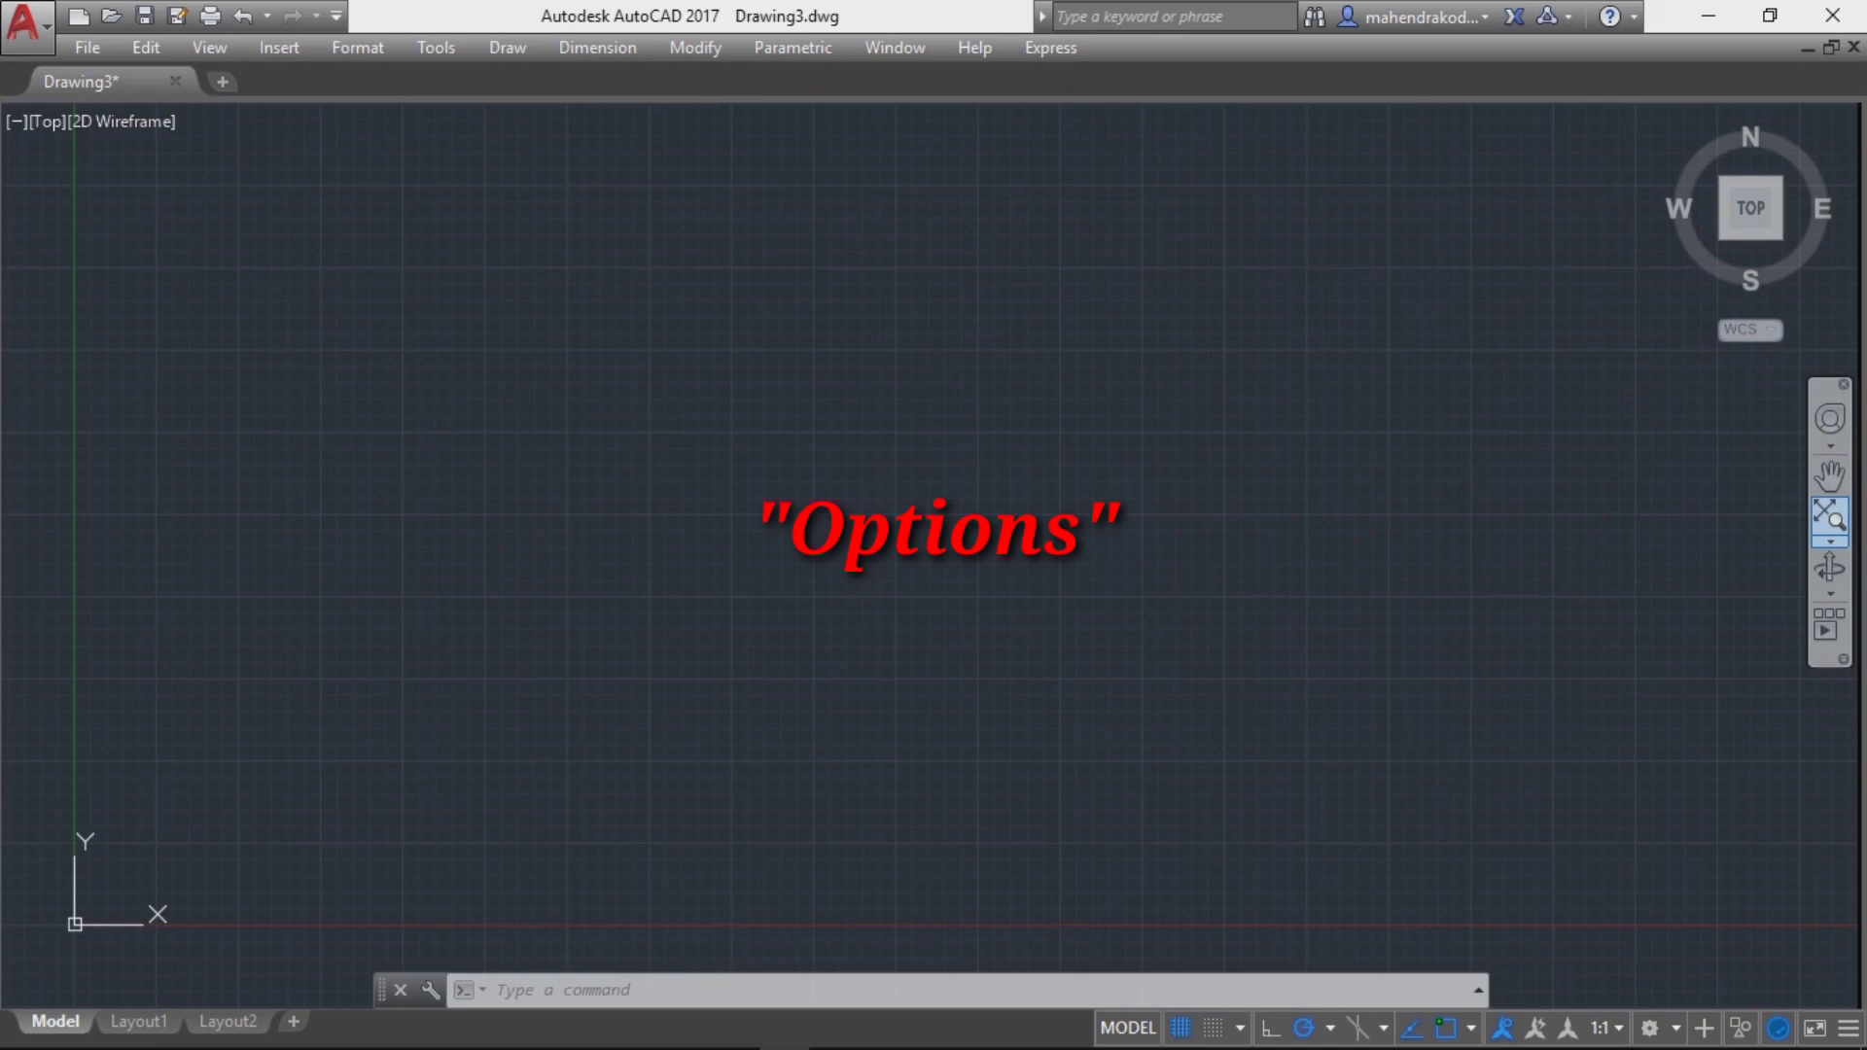
Uncheck Display File Tabs on the Options dialog's Display tab and apply it
{"action": "left_click", "coordinate": [313, 262]}
{"action": "left_click", "coordinate": [313, 262]}
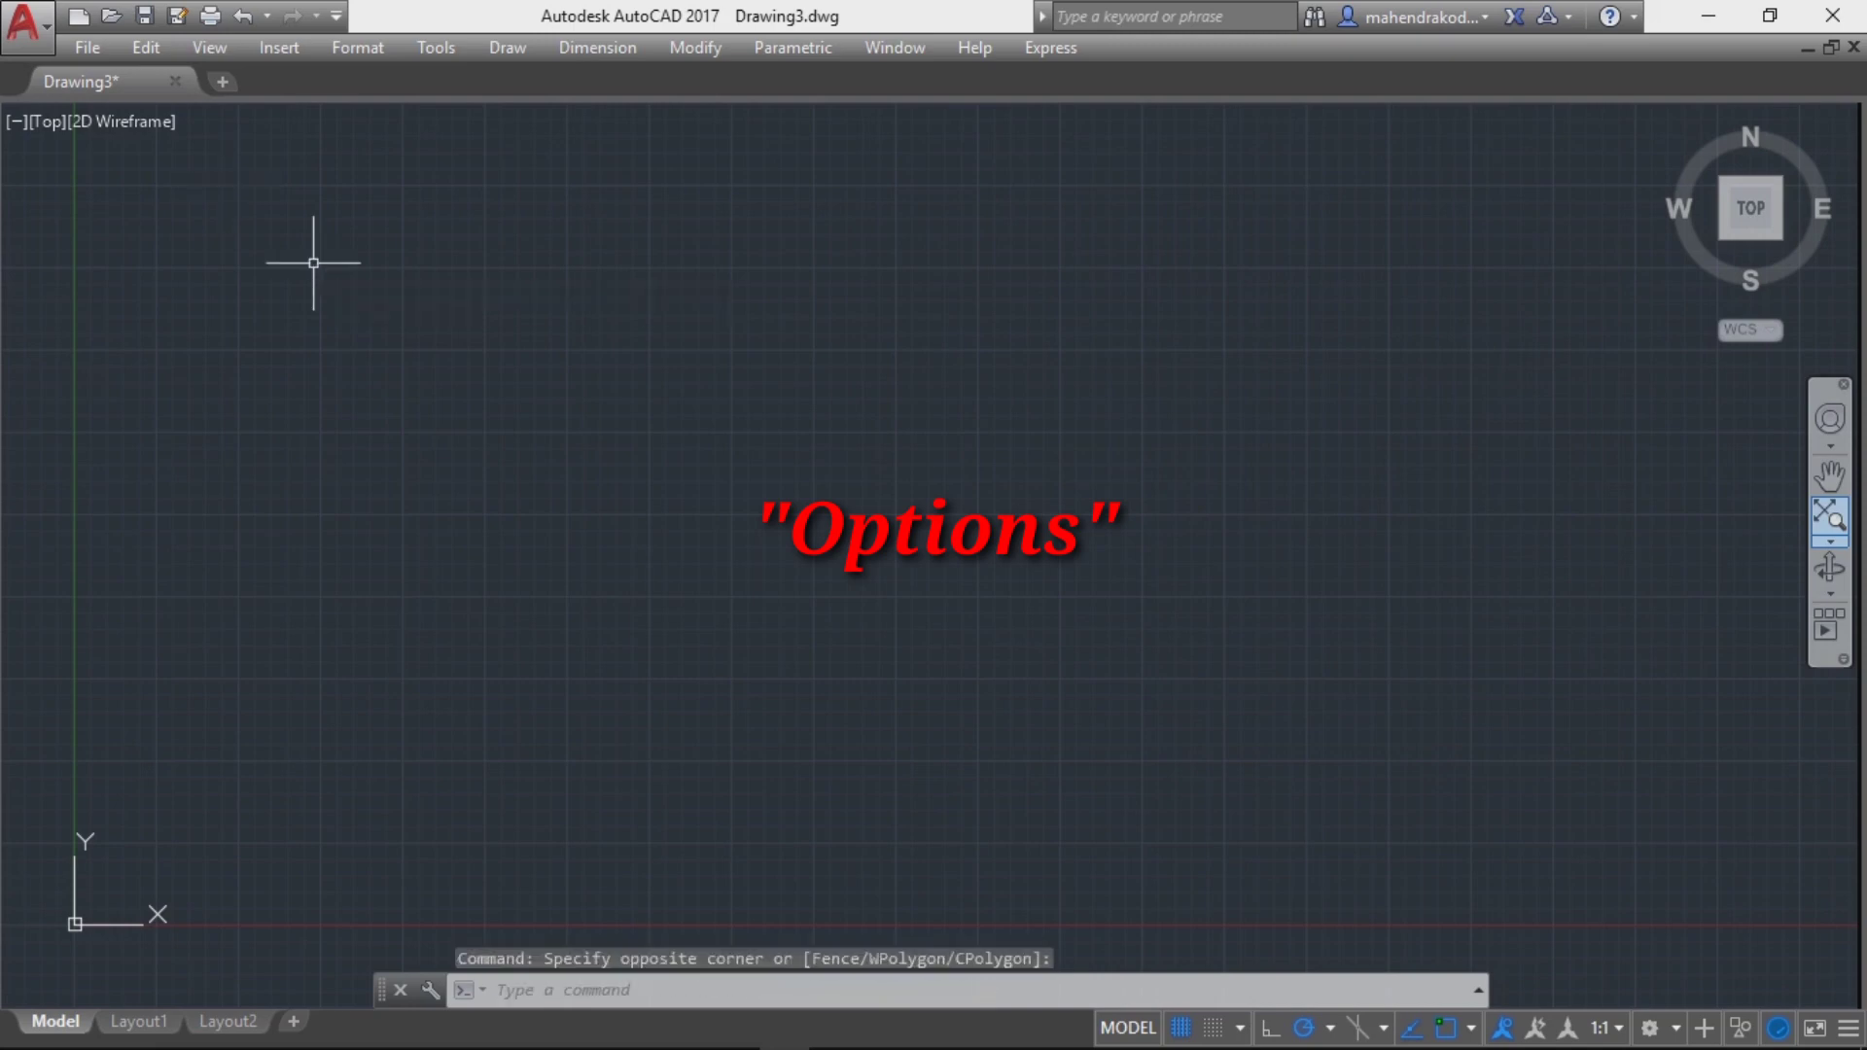
{"action": "type", "text": "OPTIO"}
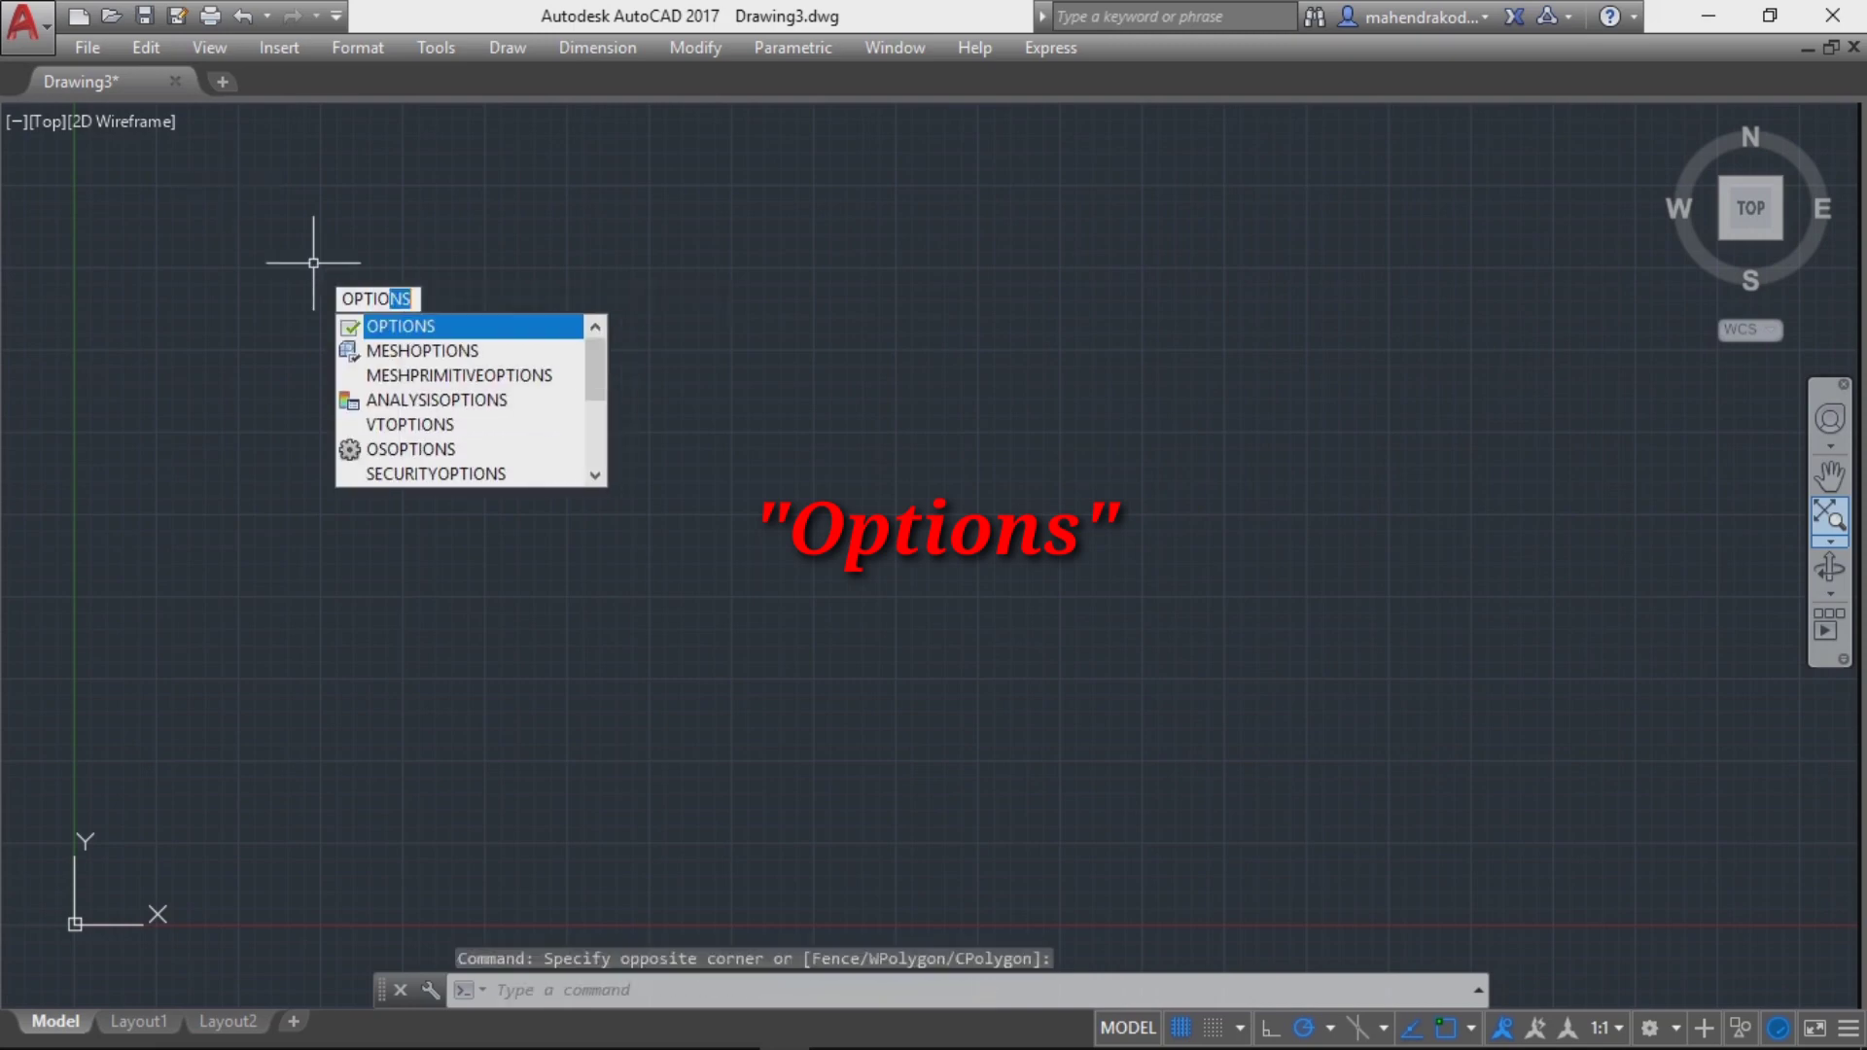
{"action": "type", "text": "NS"}
{"action": "key", "text": "Return"}
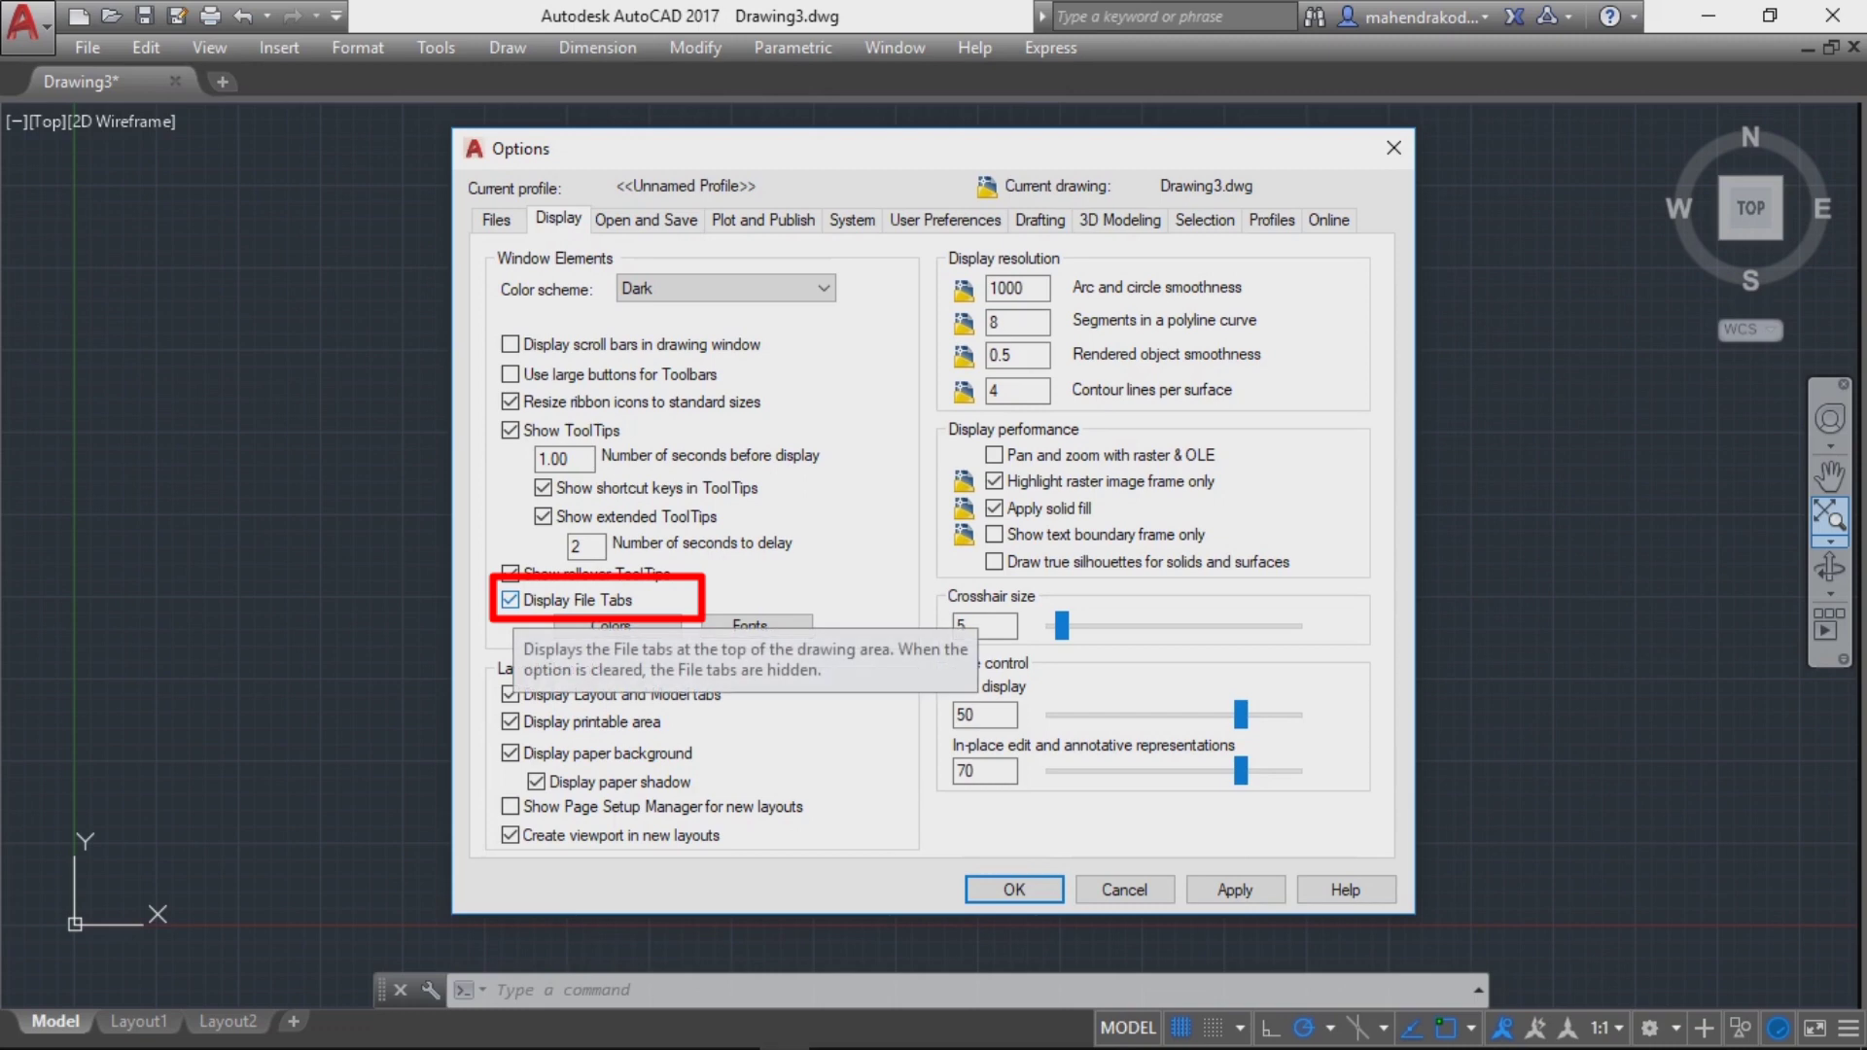
{"action": "left_click", "coordinate": [510, 601]}
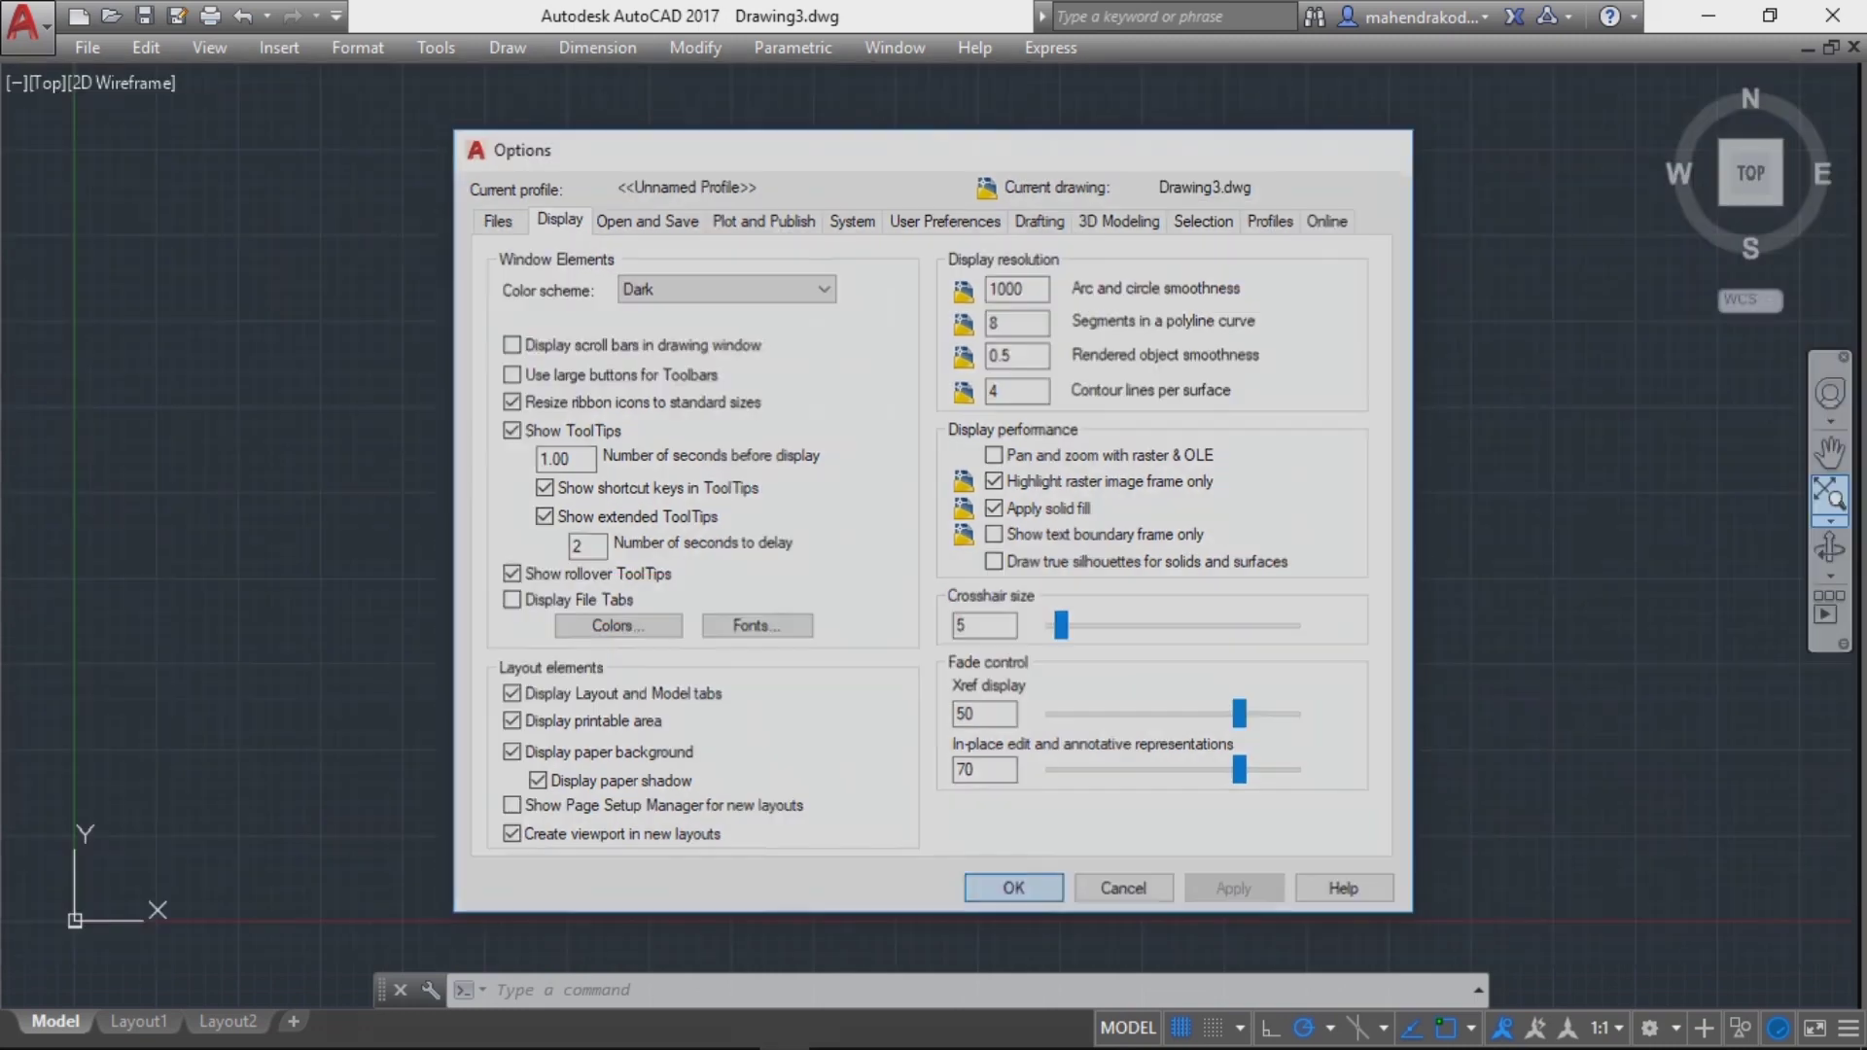
{"action": "key", "text": "Return"}
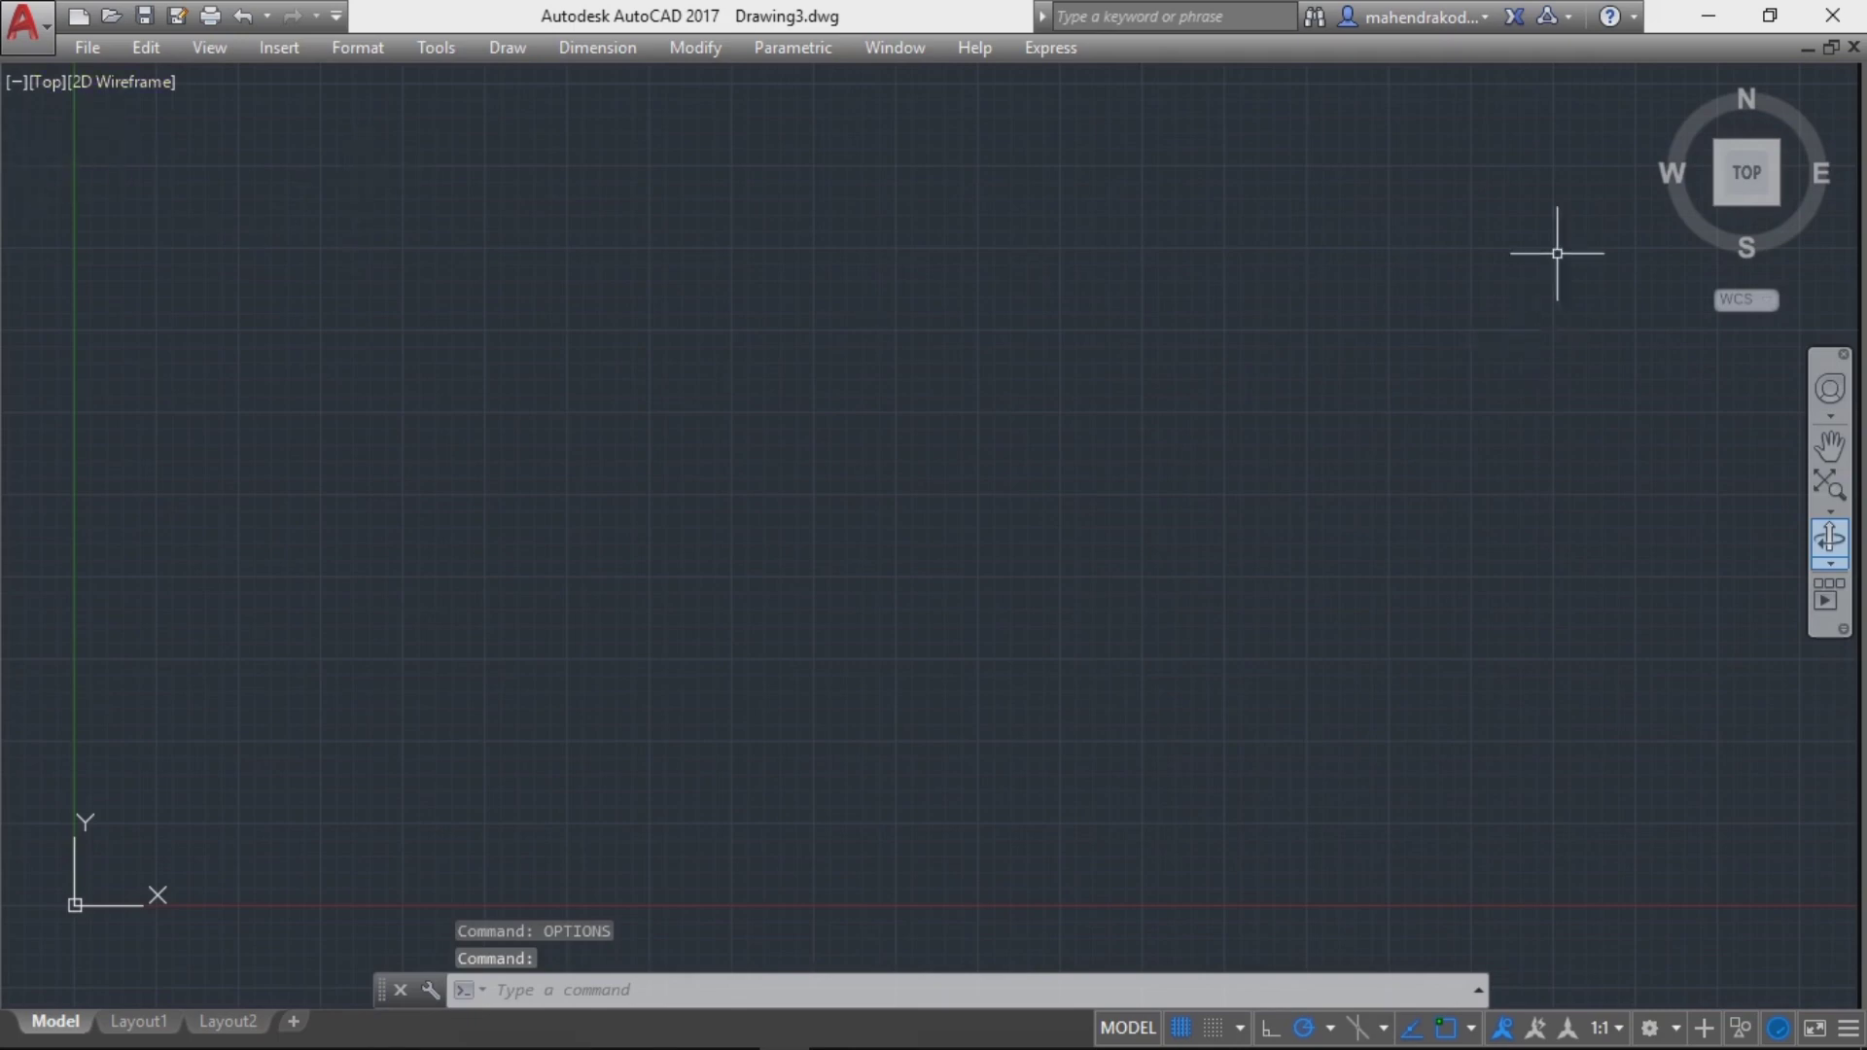
Set DISPLAYVIEWCUBEIN2D to OFF to hide the ViewCube and navigation bar in 2D
{"action": "left_click", "coordinate": [1121, 595]}
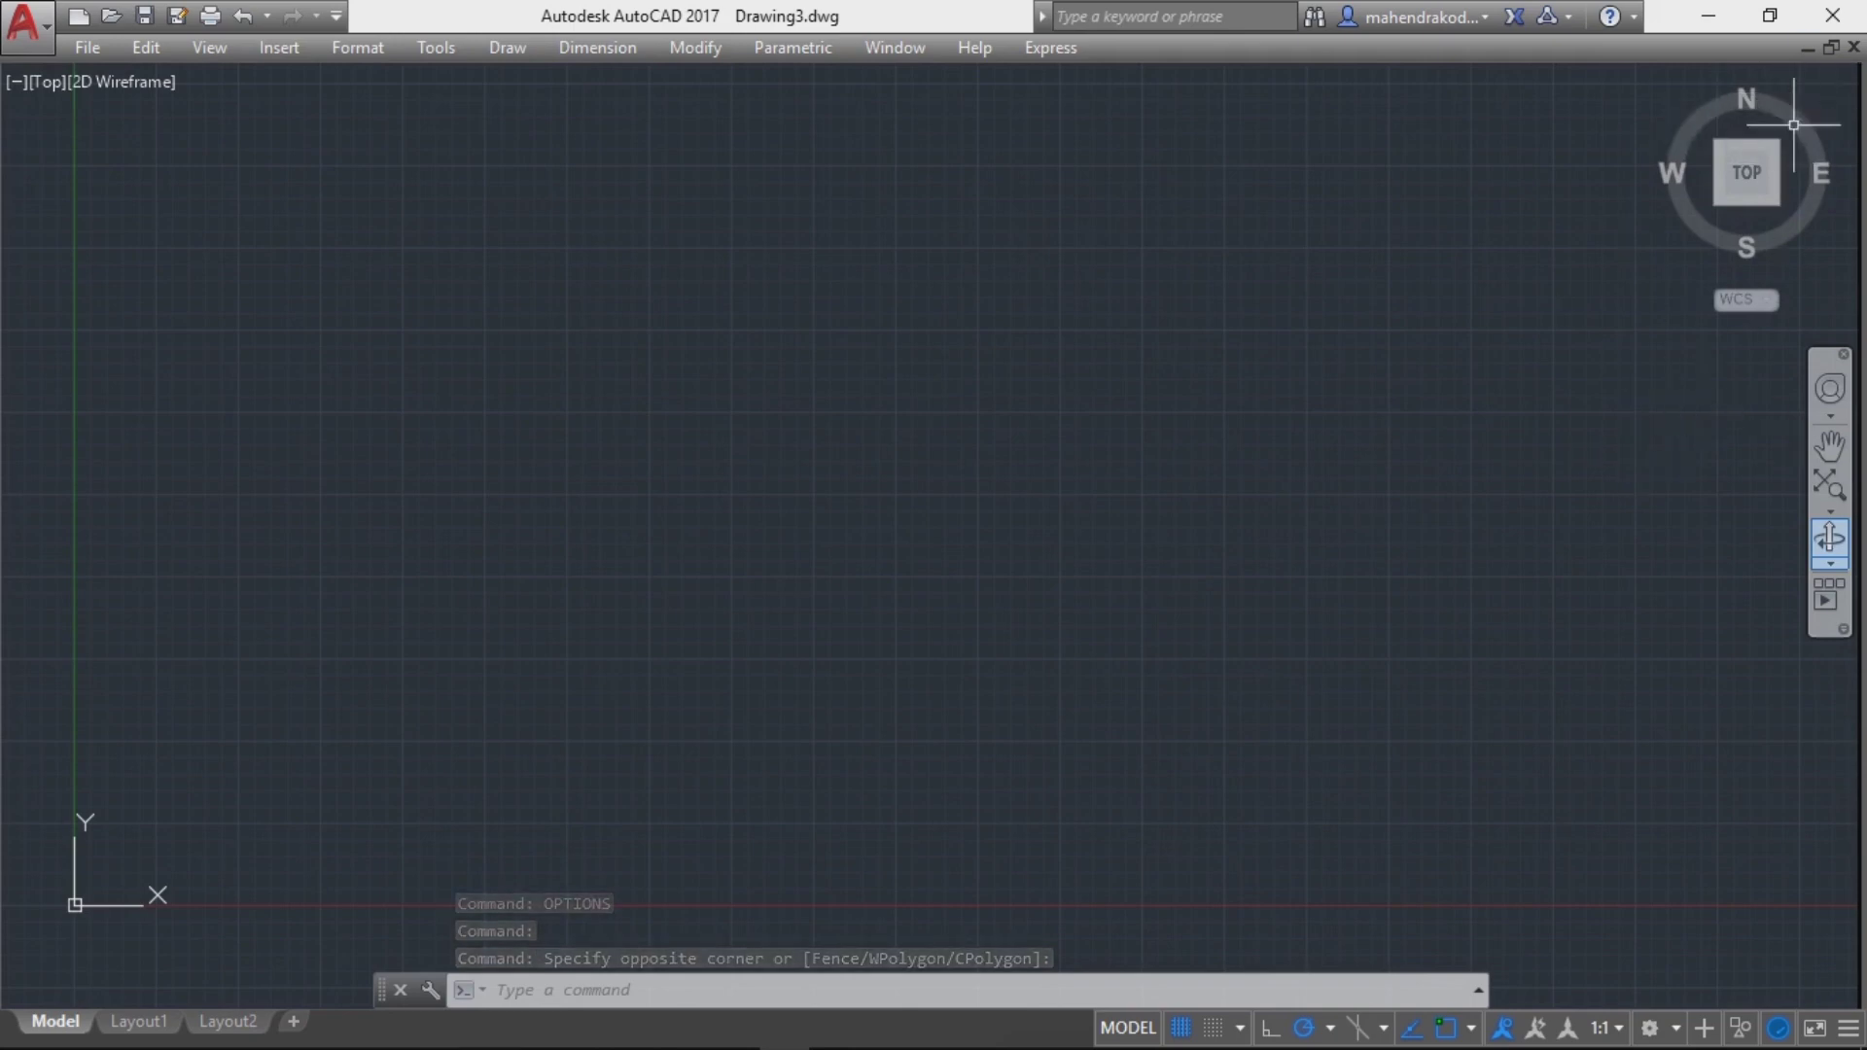
{"action": "left_click", "coordinate": [1231, 425]}
{"action": "left_click", "coordinate": [1802, 193]}
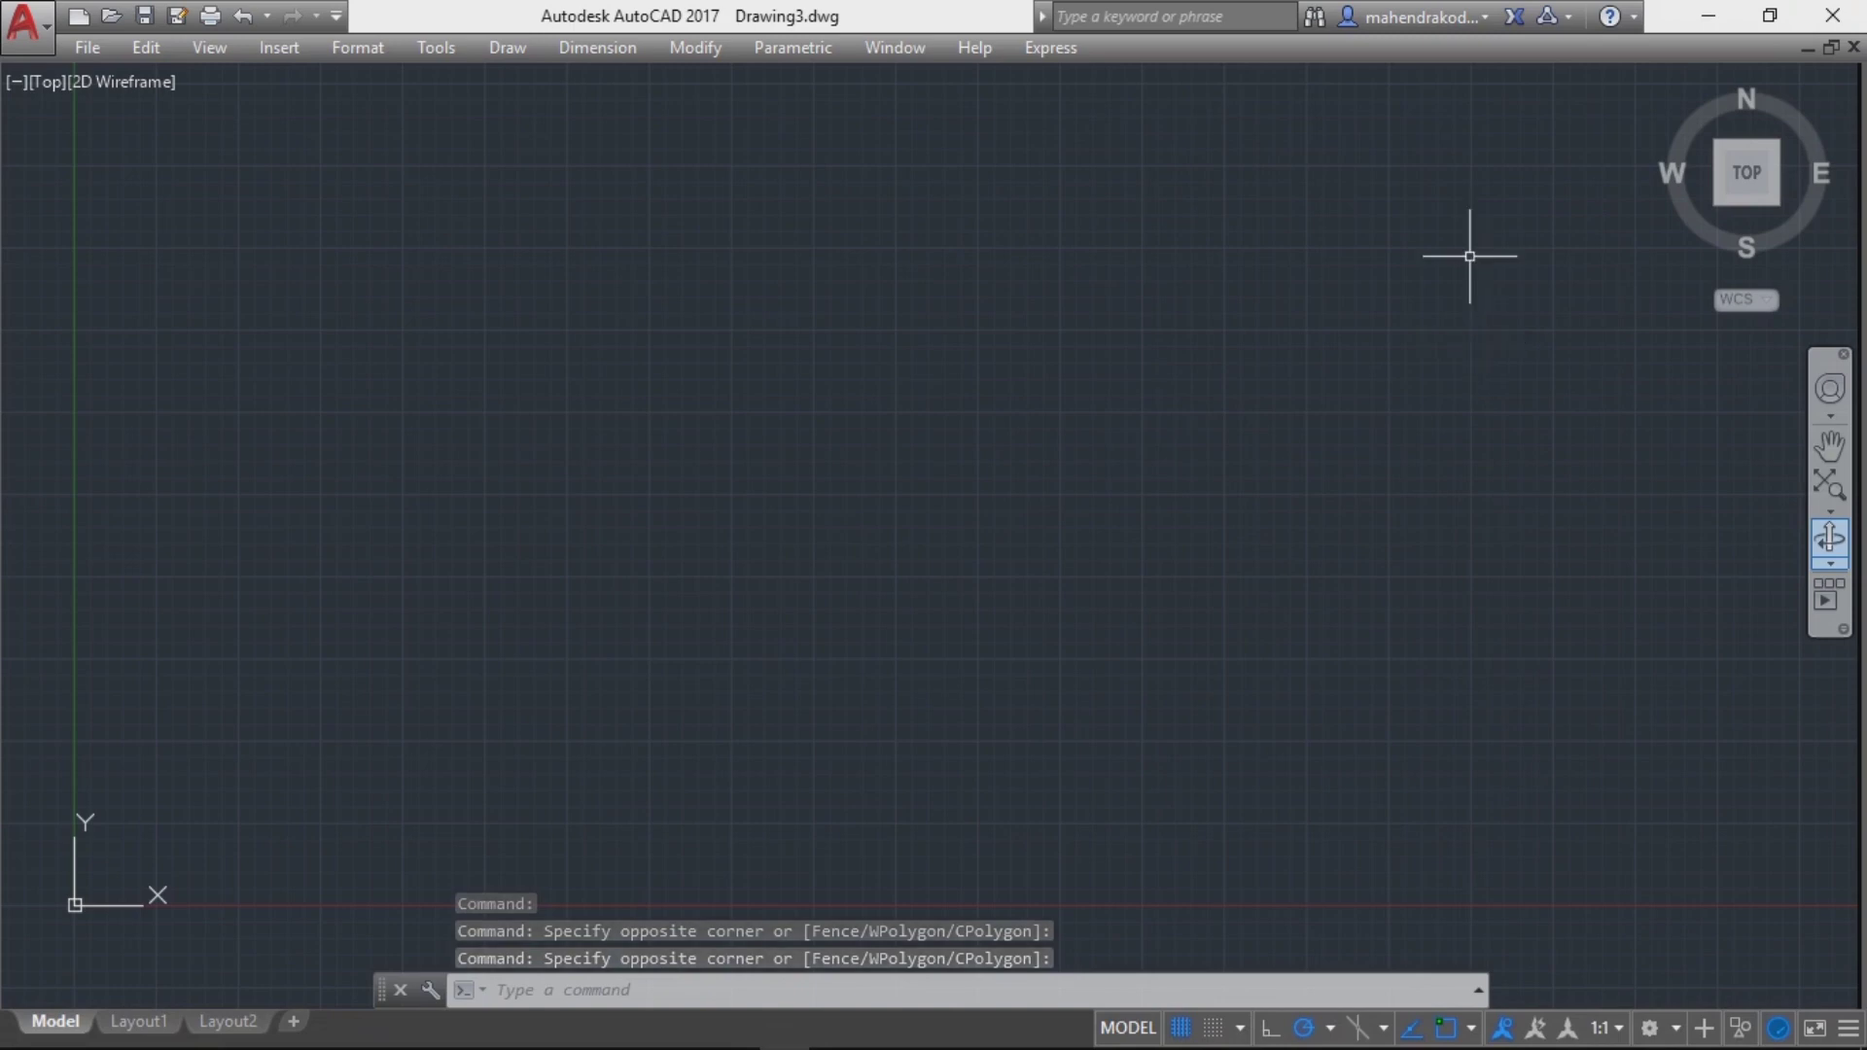
{"action": "type", "text": "VI"}
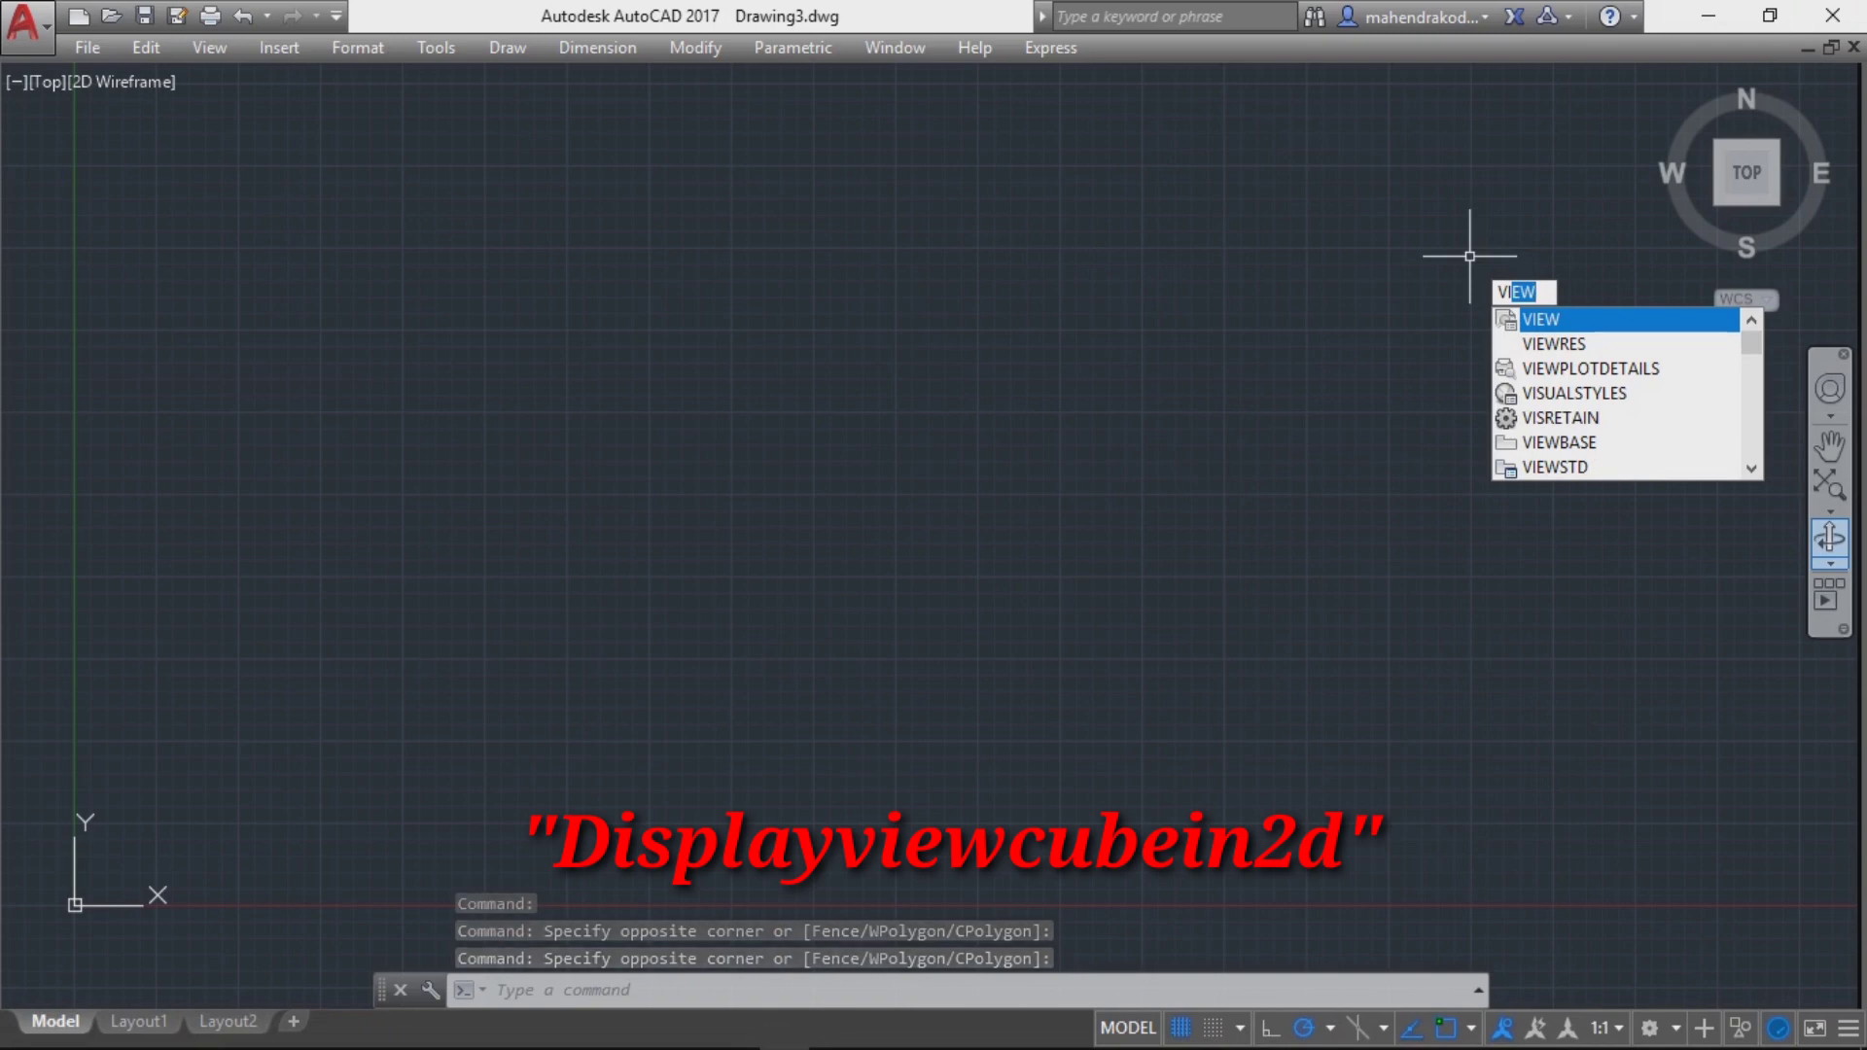
{"action": "type", "text": "w"}
{"action": "type", "text": "c"}
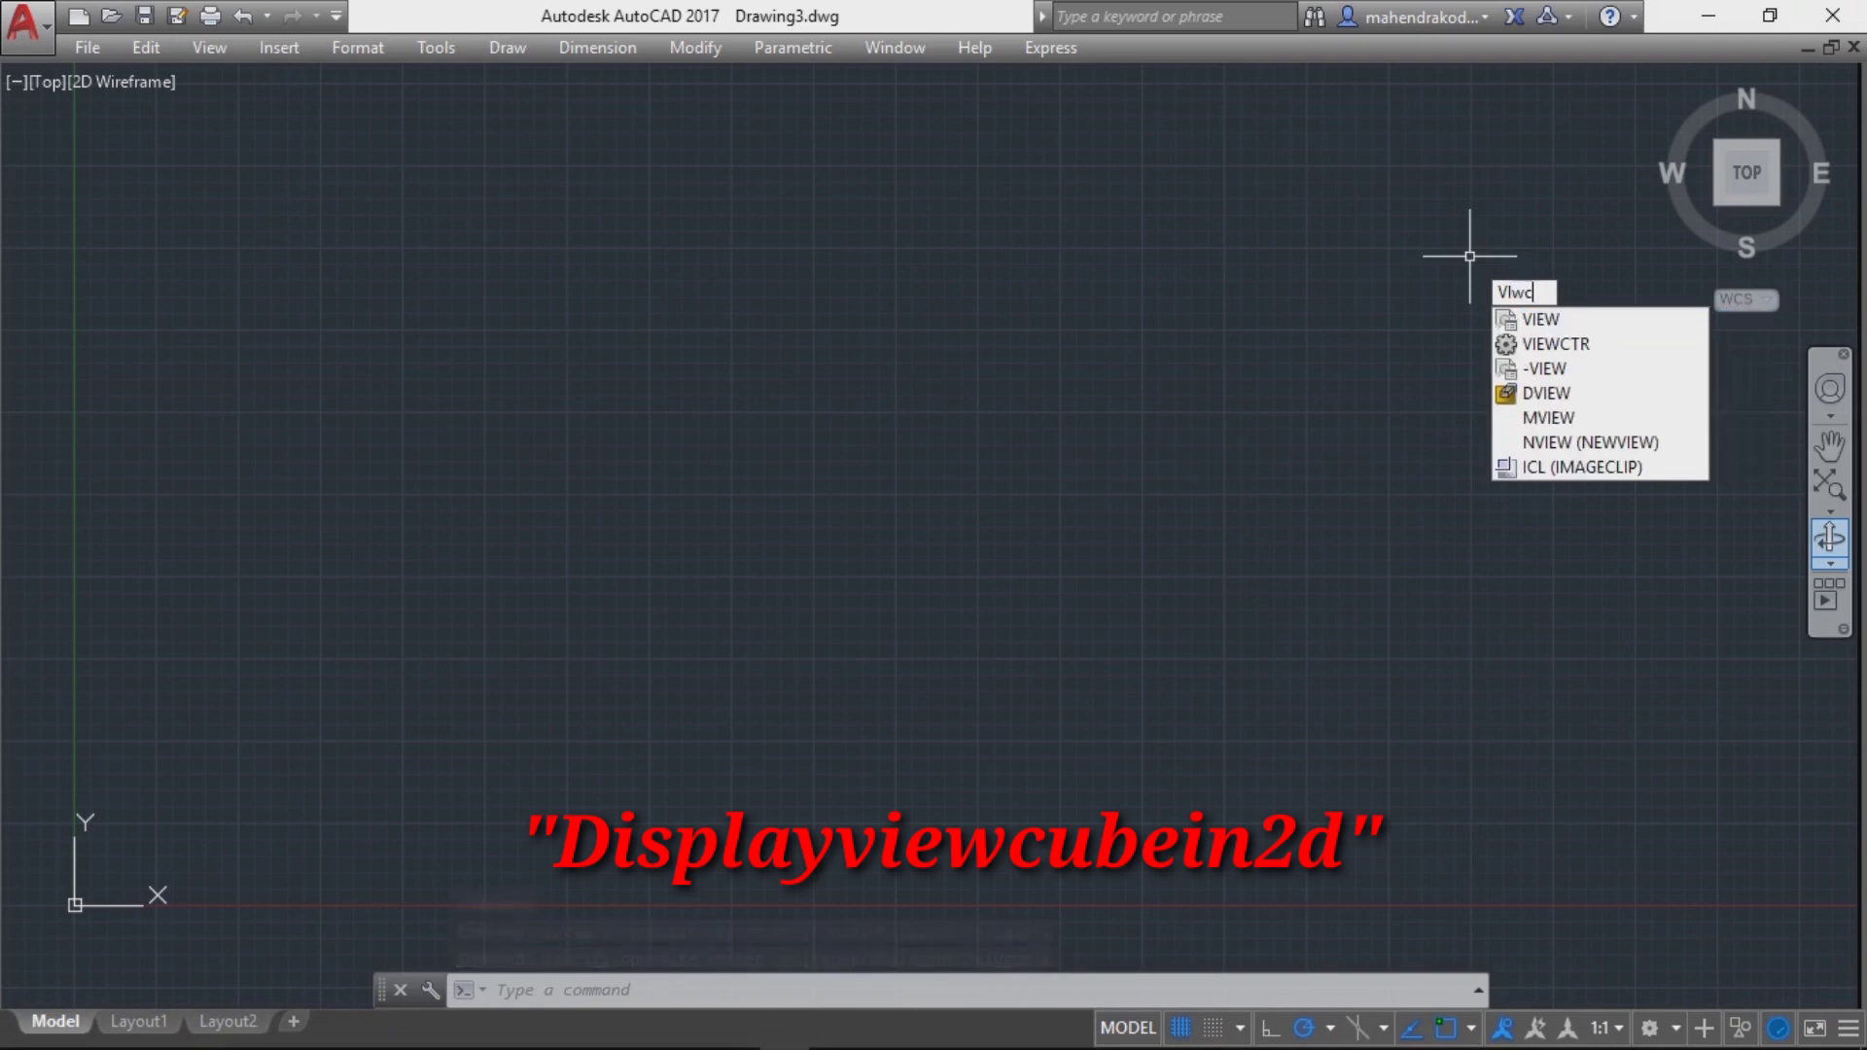
{"action": "type", "text": "ube"}
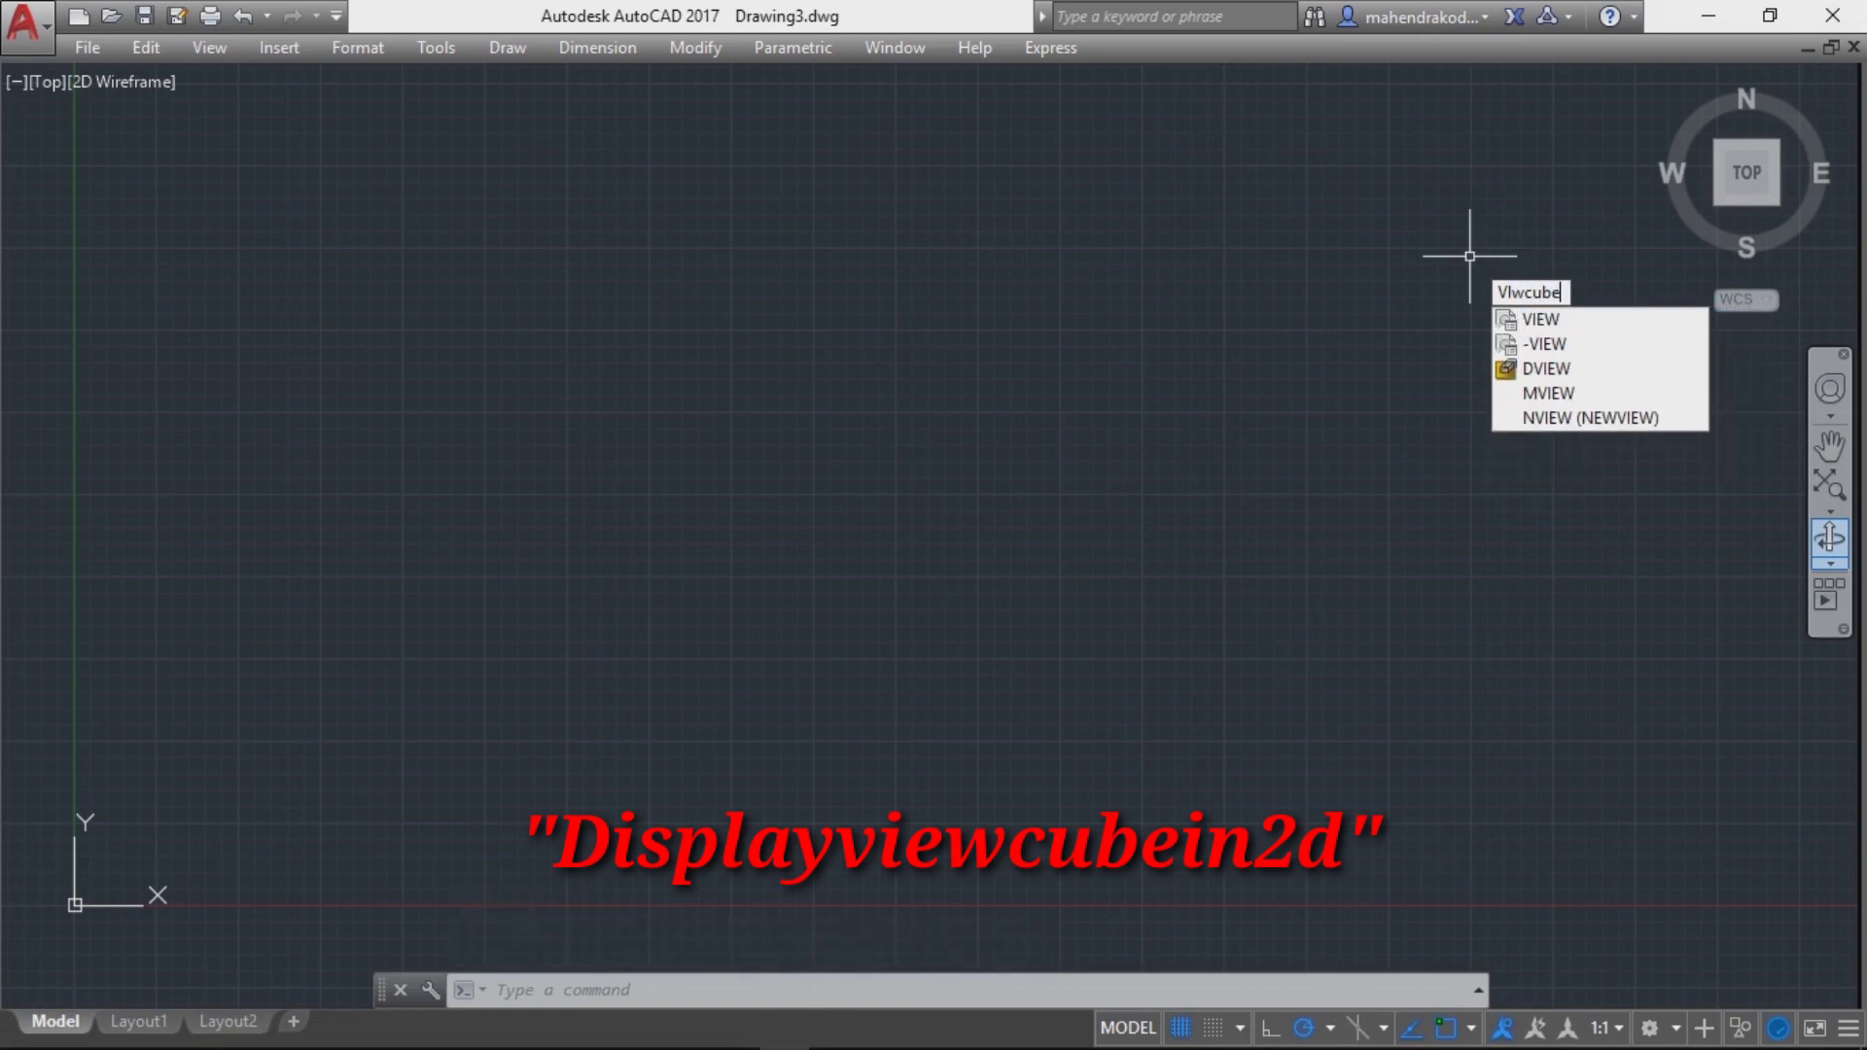
{"action": "key", "text": "BackSpace"}
{"action": "key", "text": "BackSpace"}
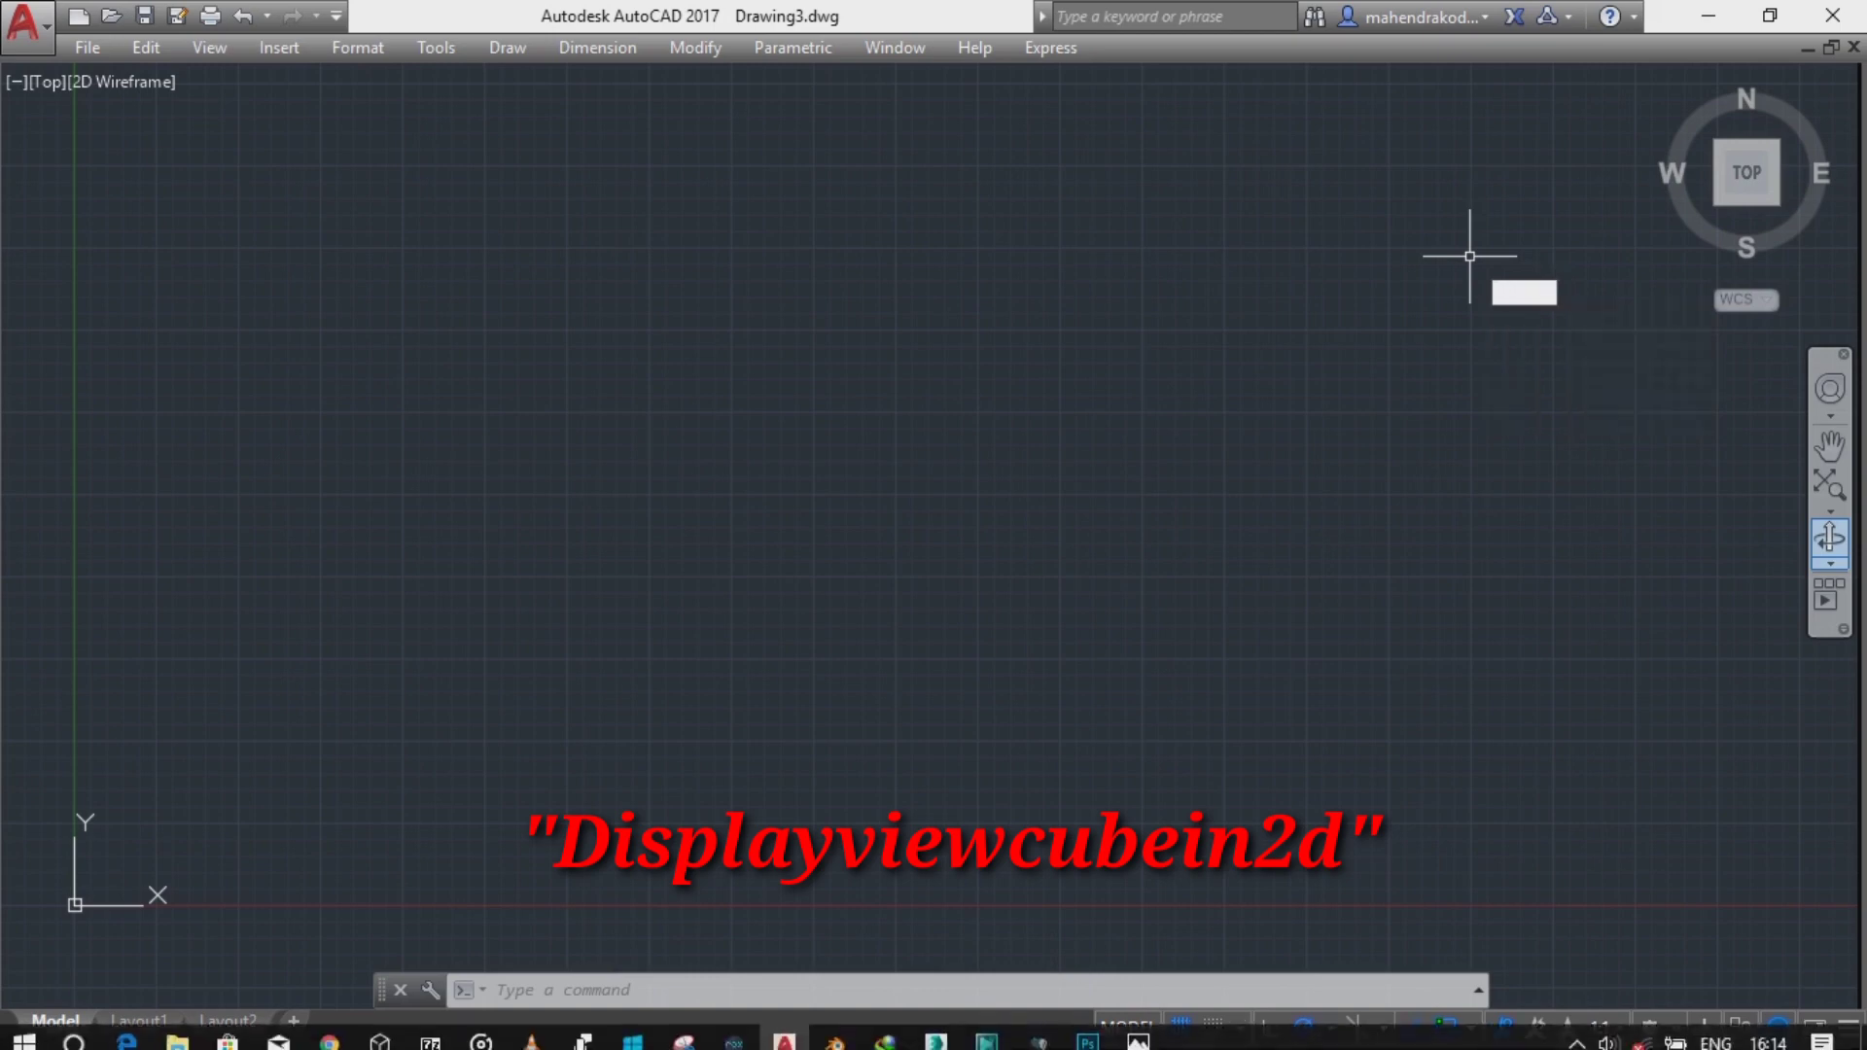
{"action": "left_click", "coordinate": [1149, 467]}
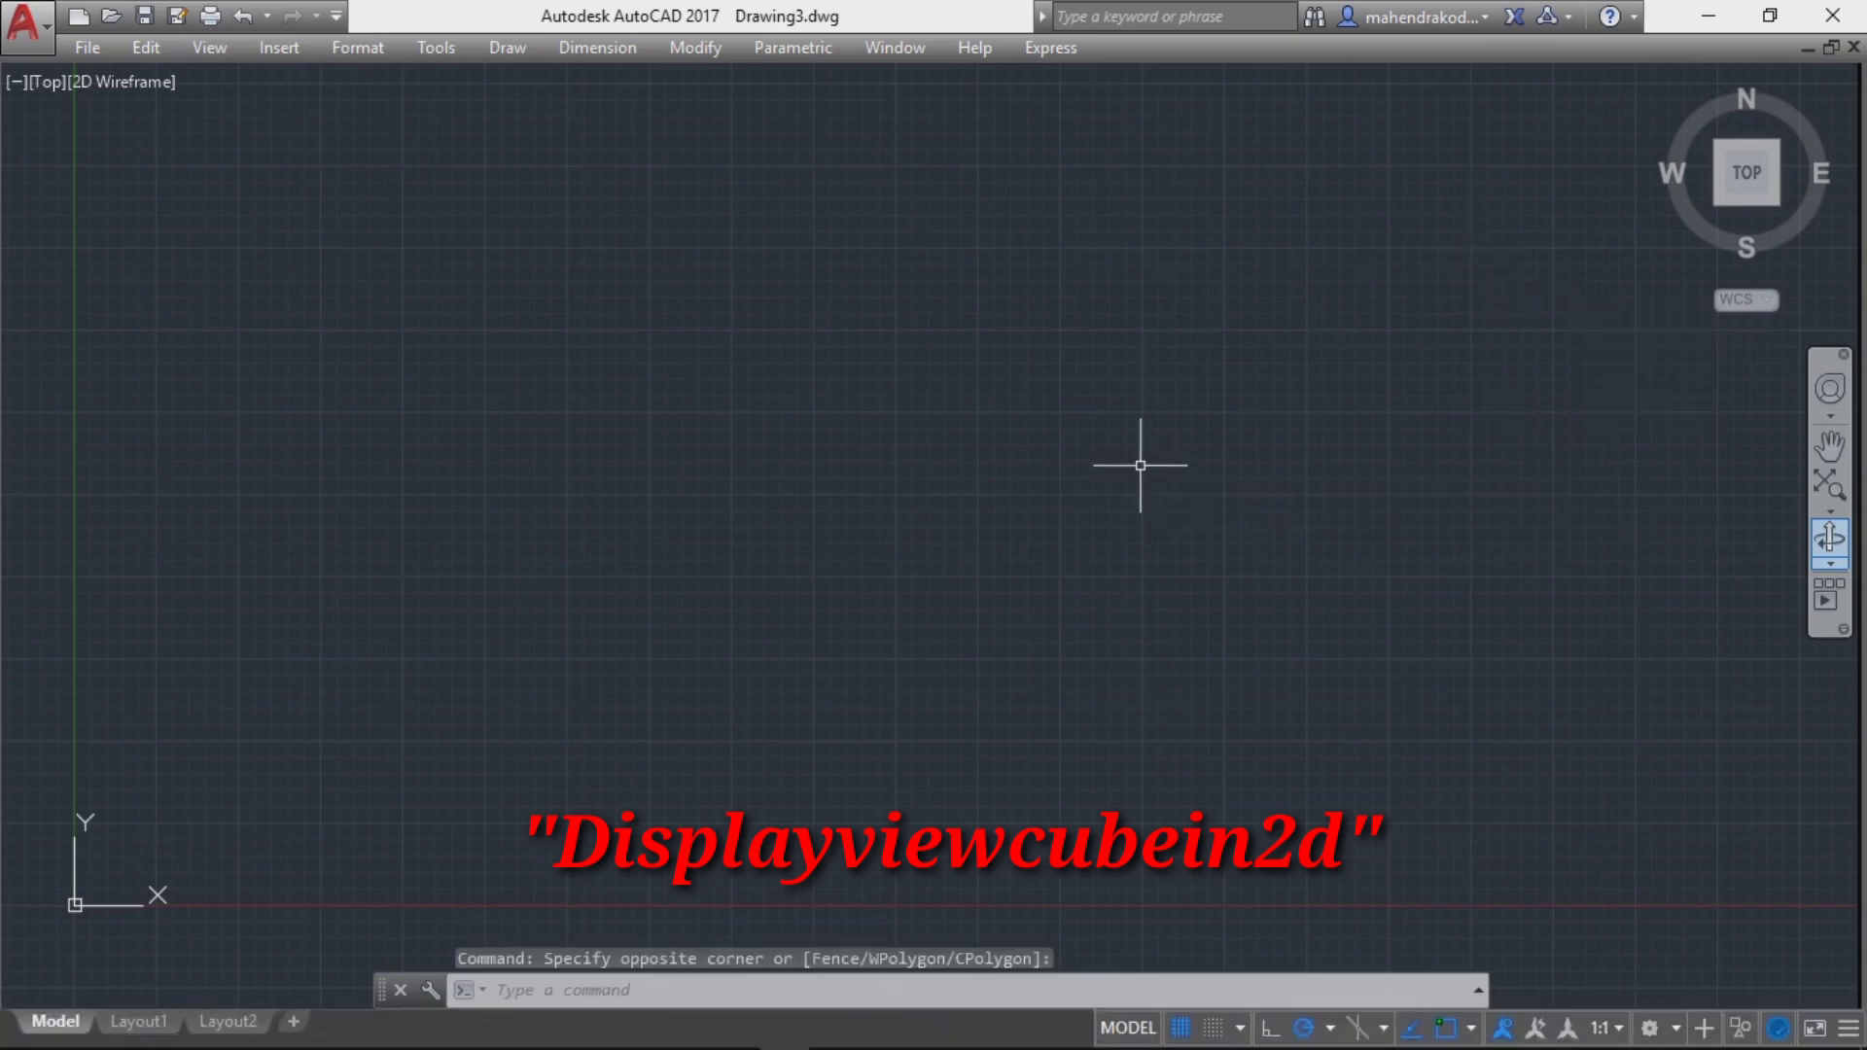
{"action": "type", "text": "VIEWCub"}
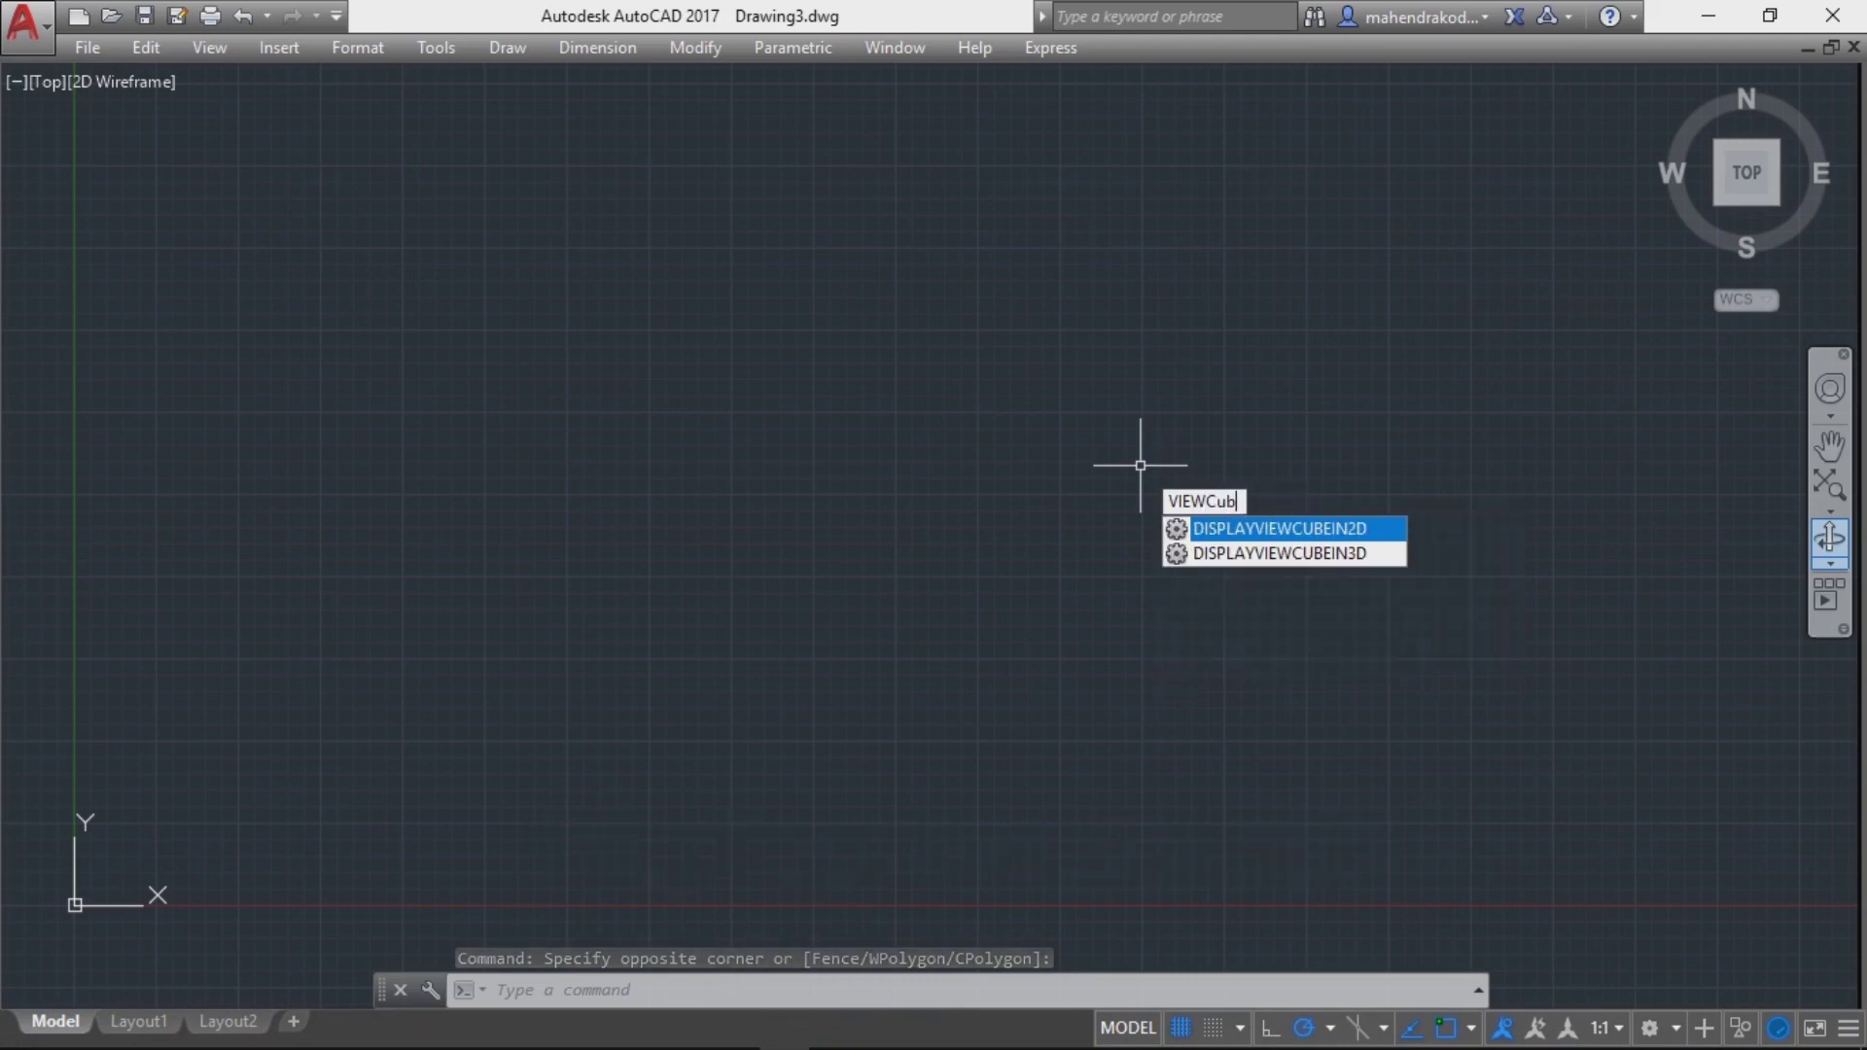
{"action": "key", "text": "Return"}
{"action": "type", "text": "off"}
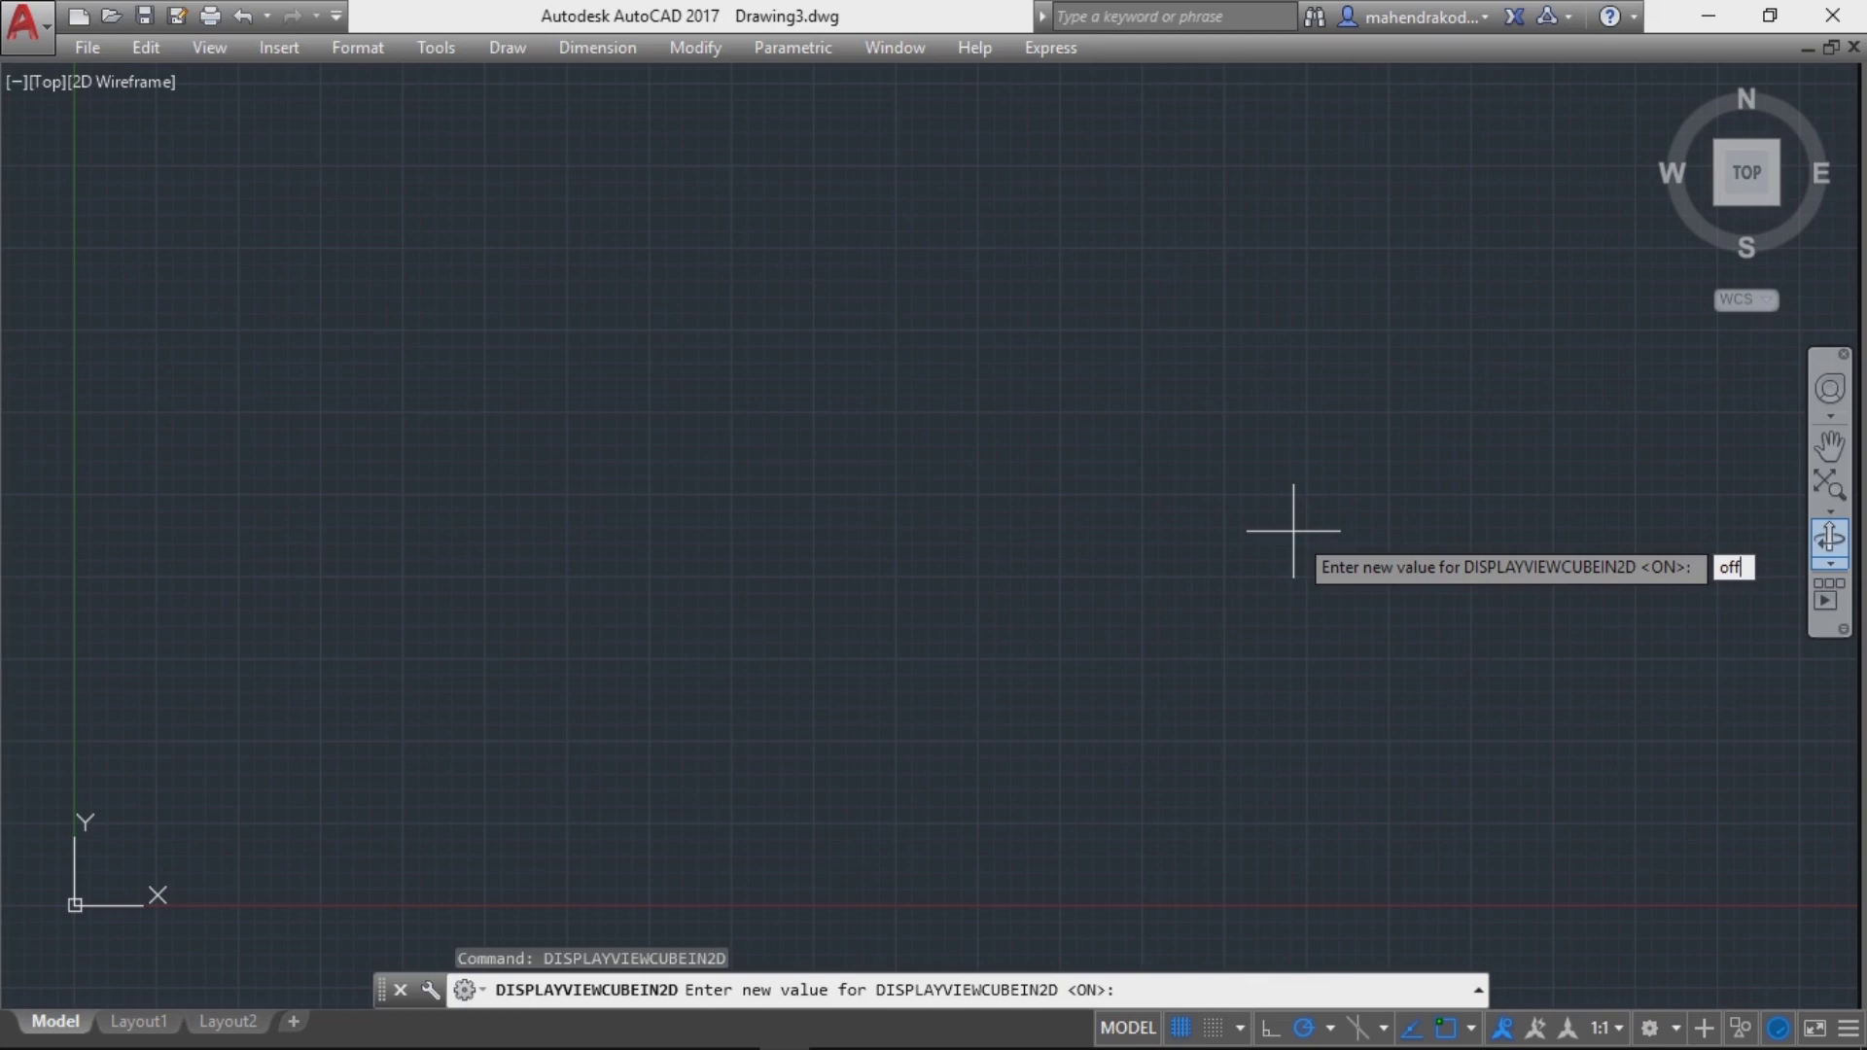
{"action": "key", "text": "Return"}
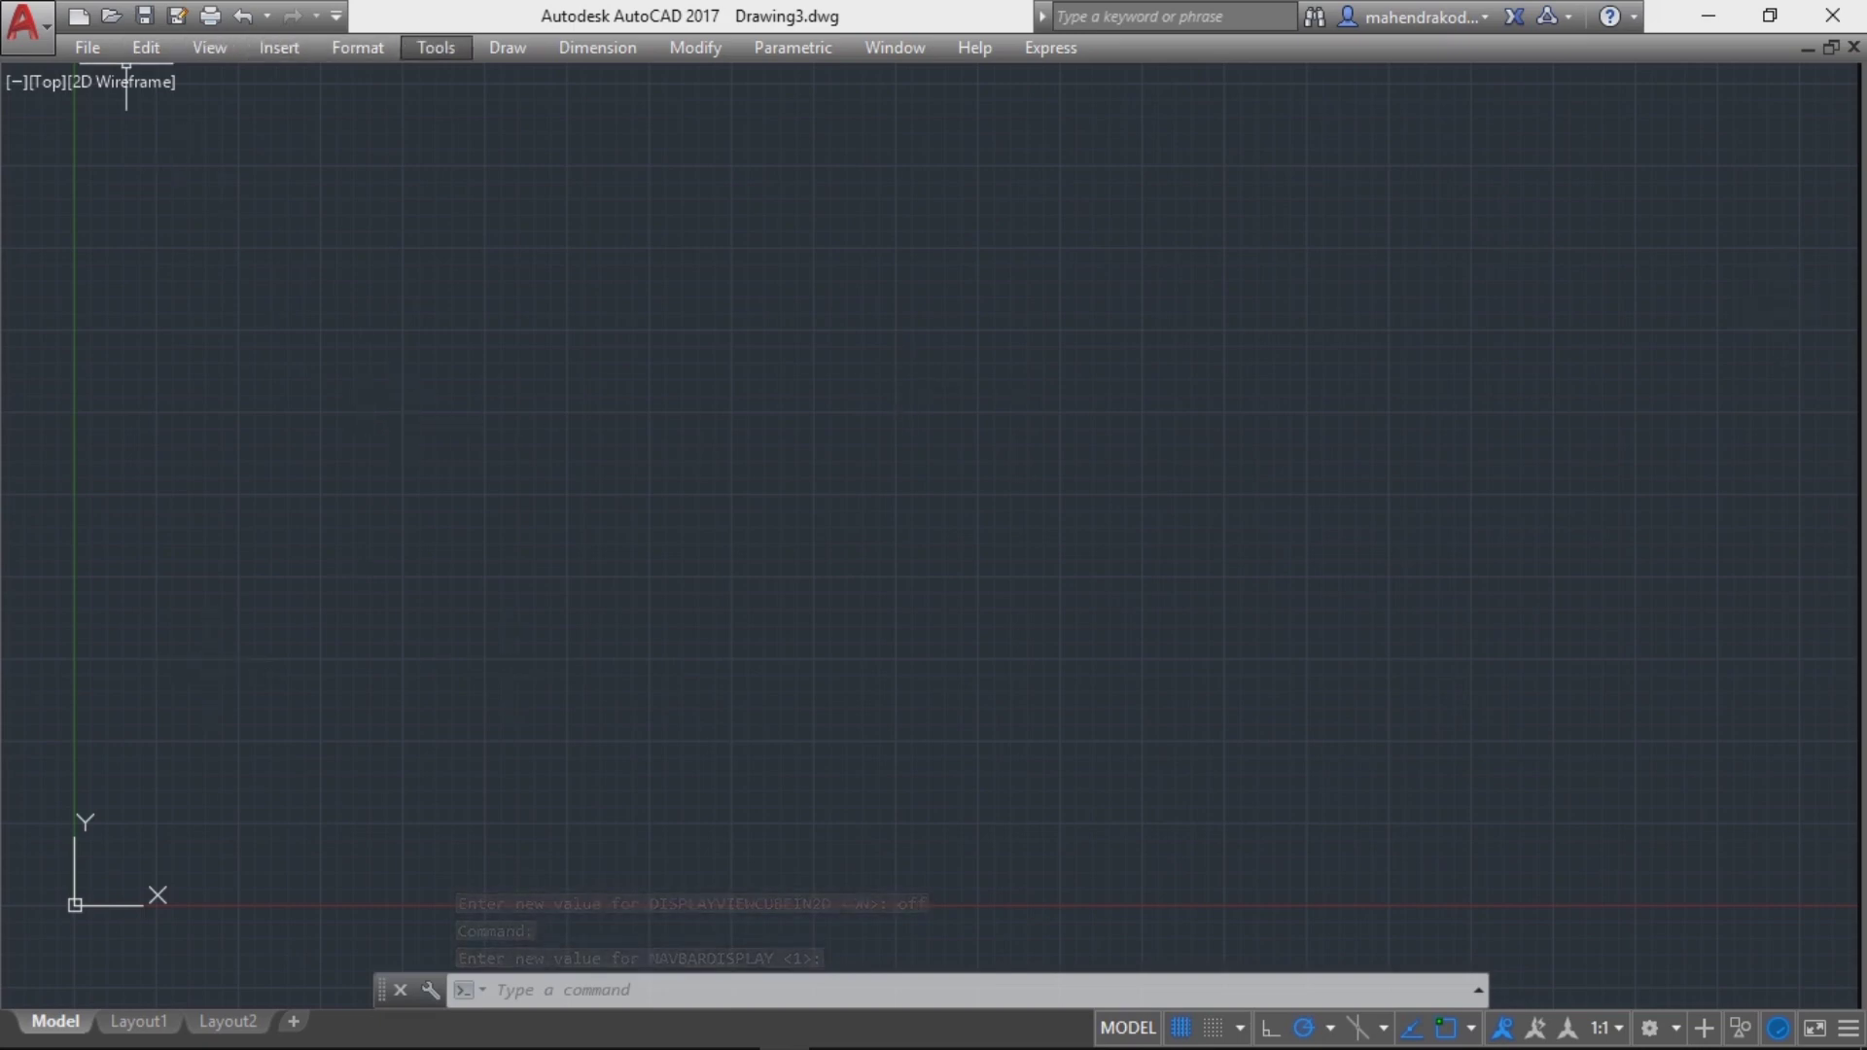
Show the Draw toolbar from Tools > Toolbars > AutoCAD
{"action": "left_click", "coordinate": [436, 47]}
{"action": "mouse_move", "coordinate": [478, 91]}
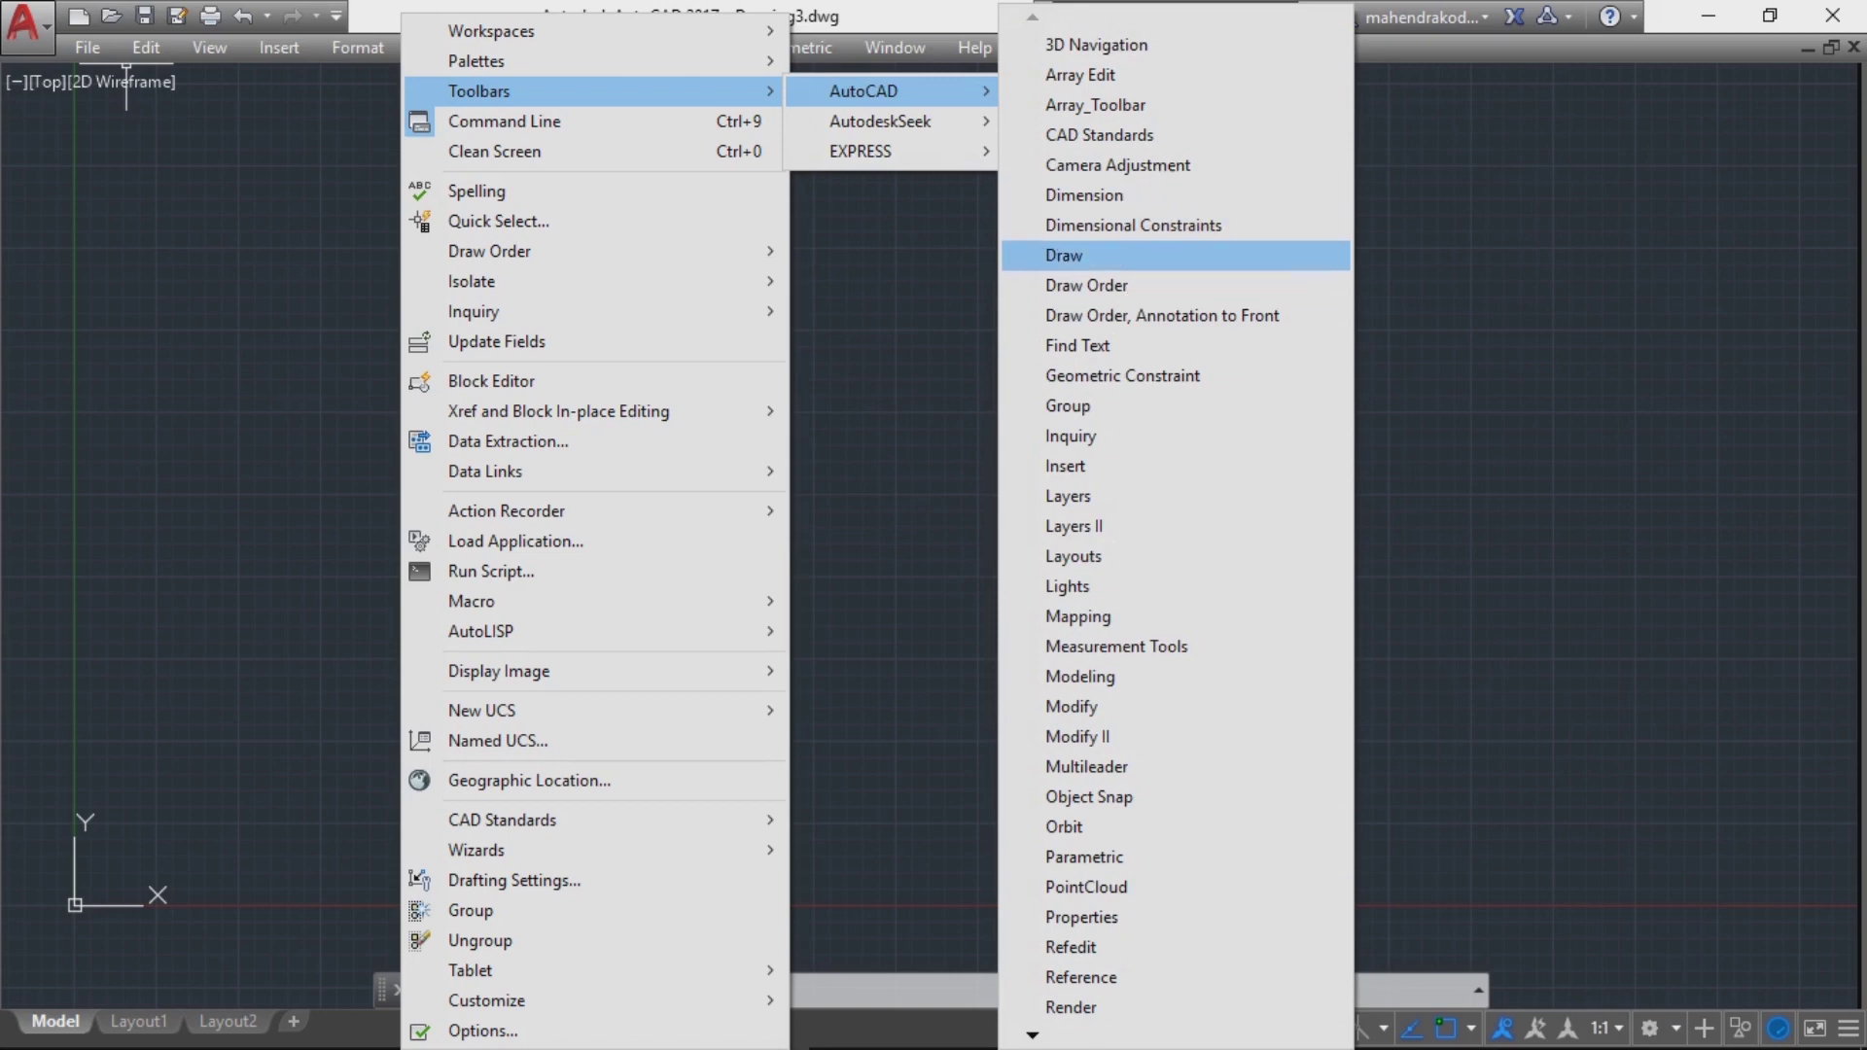
{"action": "left_click", "coordinate": [1080, 254]}
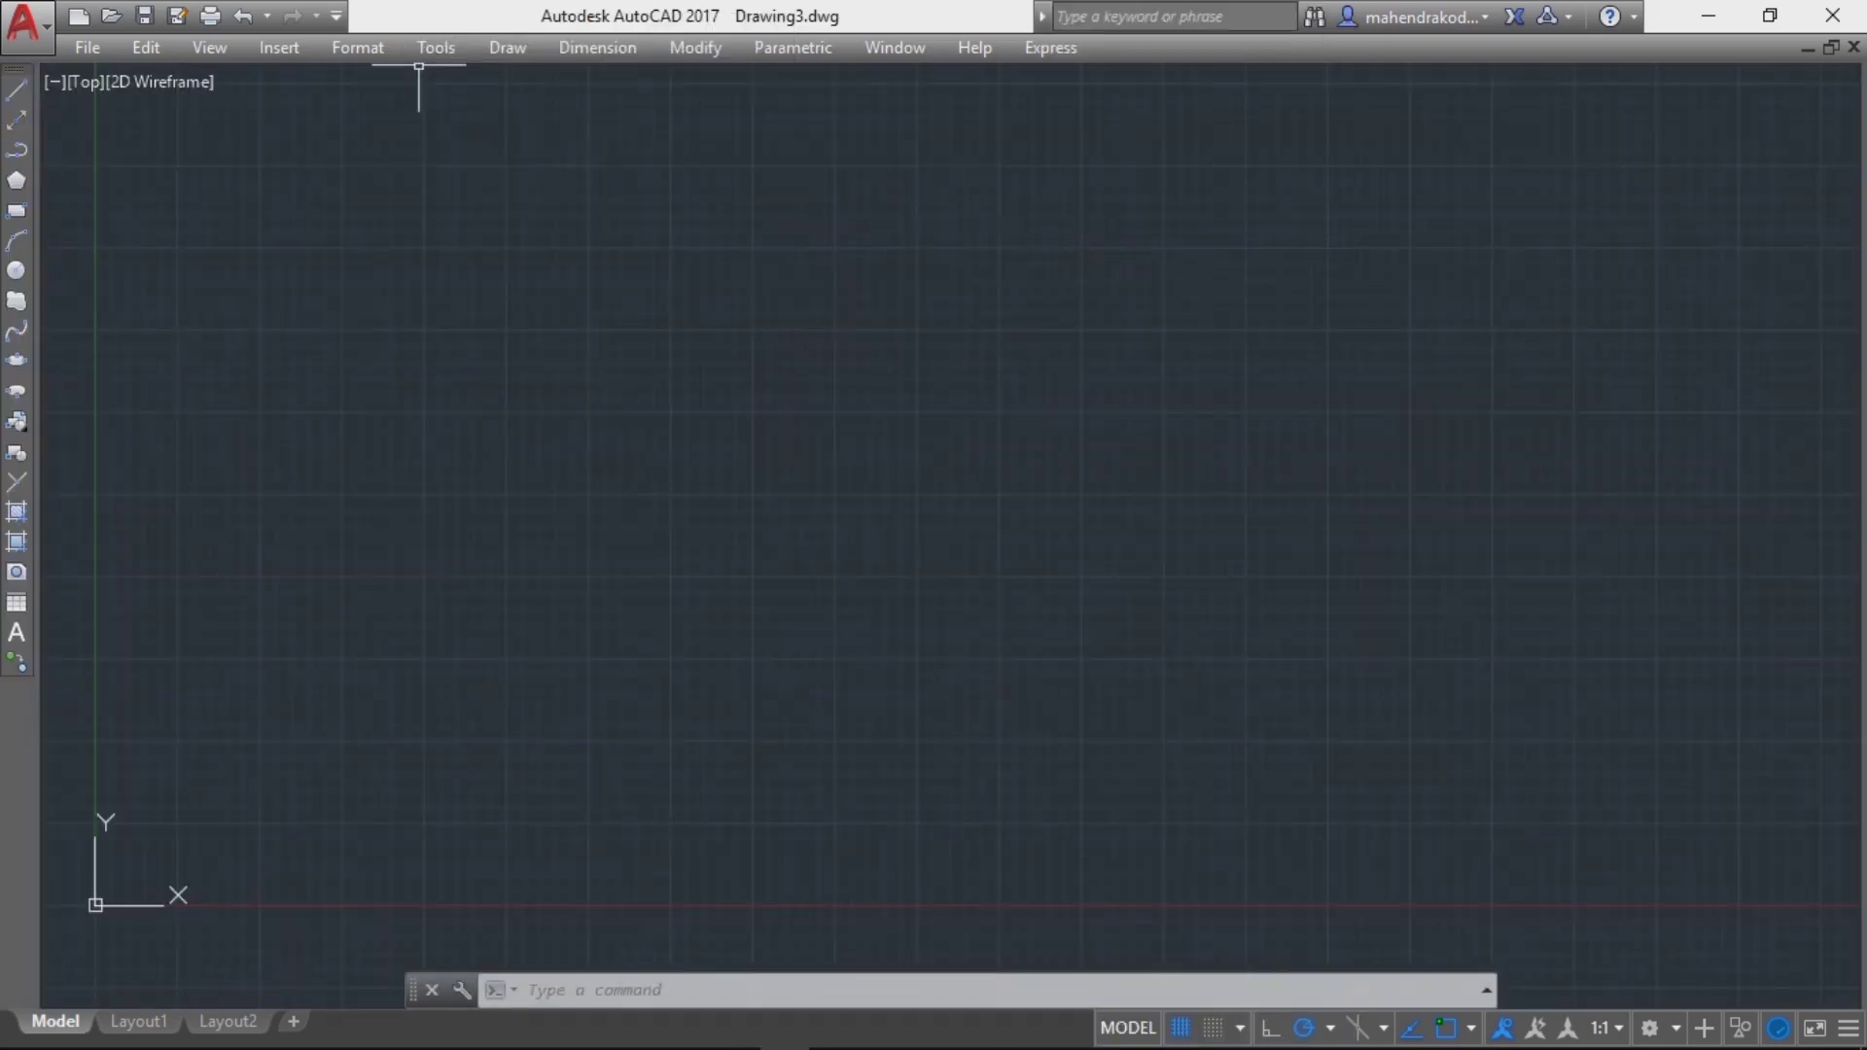
{"action": "left_click", "coordinate": [436, 47]}
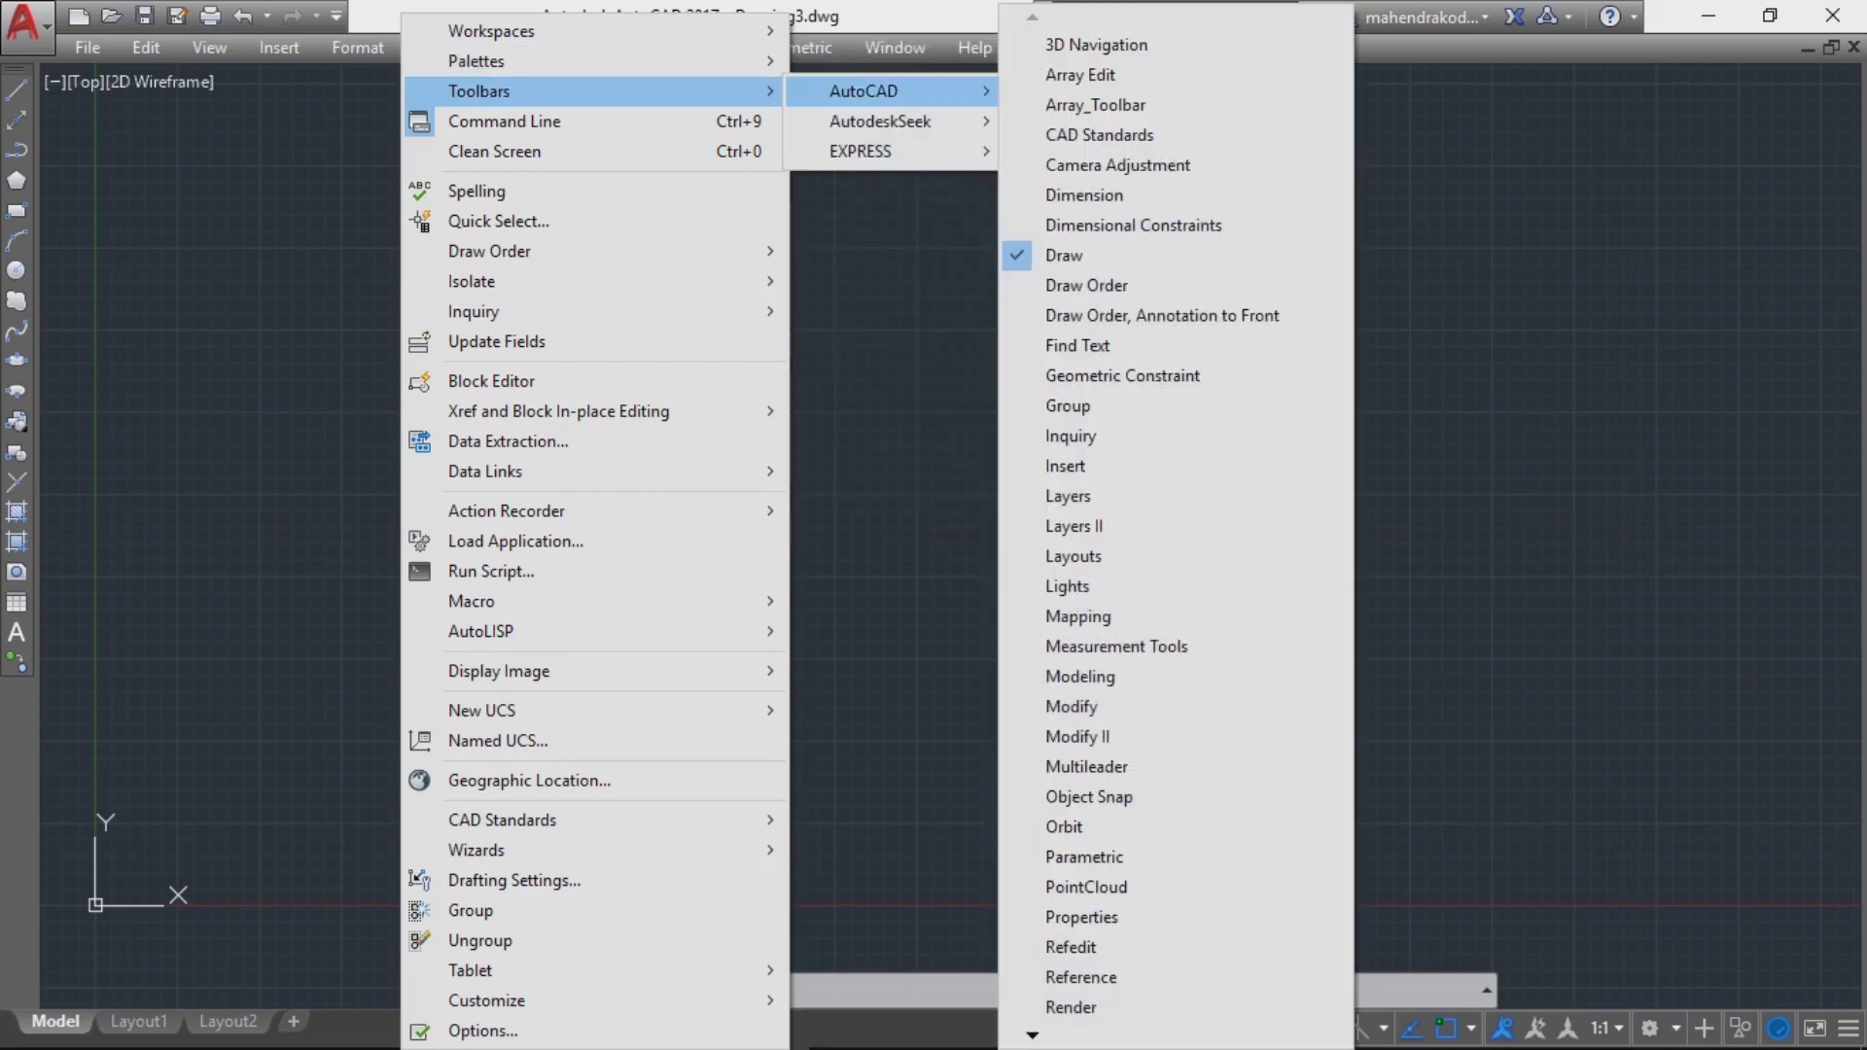
{"action": "left_click", "coordinate": [179, 352]}
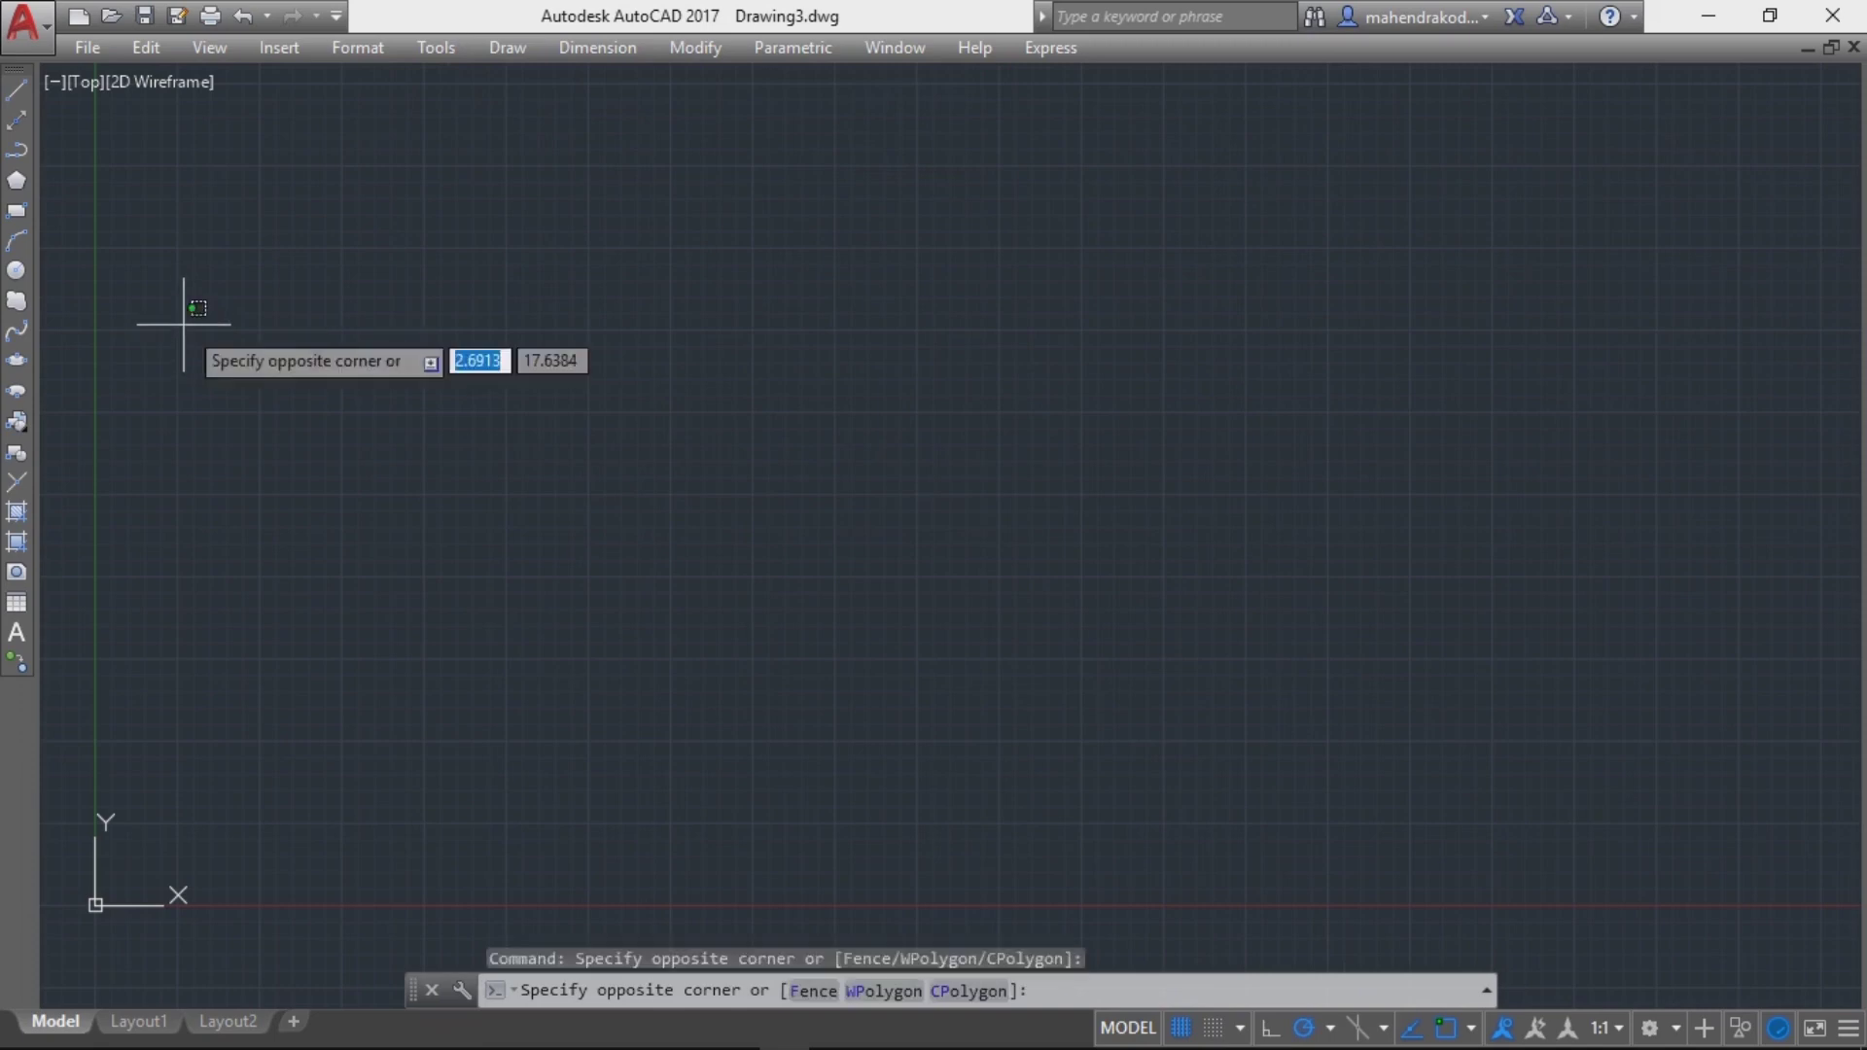
{"action": "left_click", "coordinate": [179, 352]}
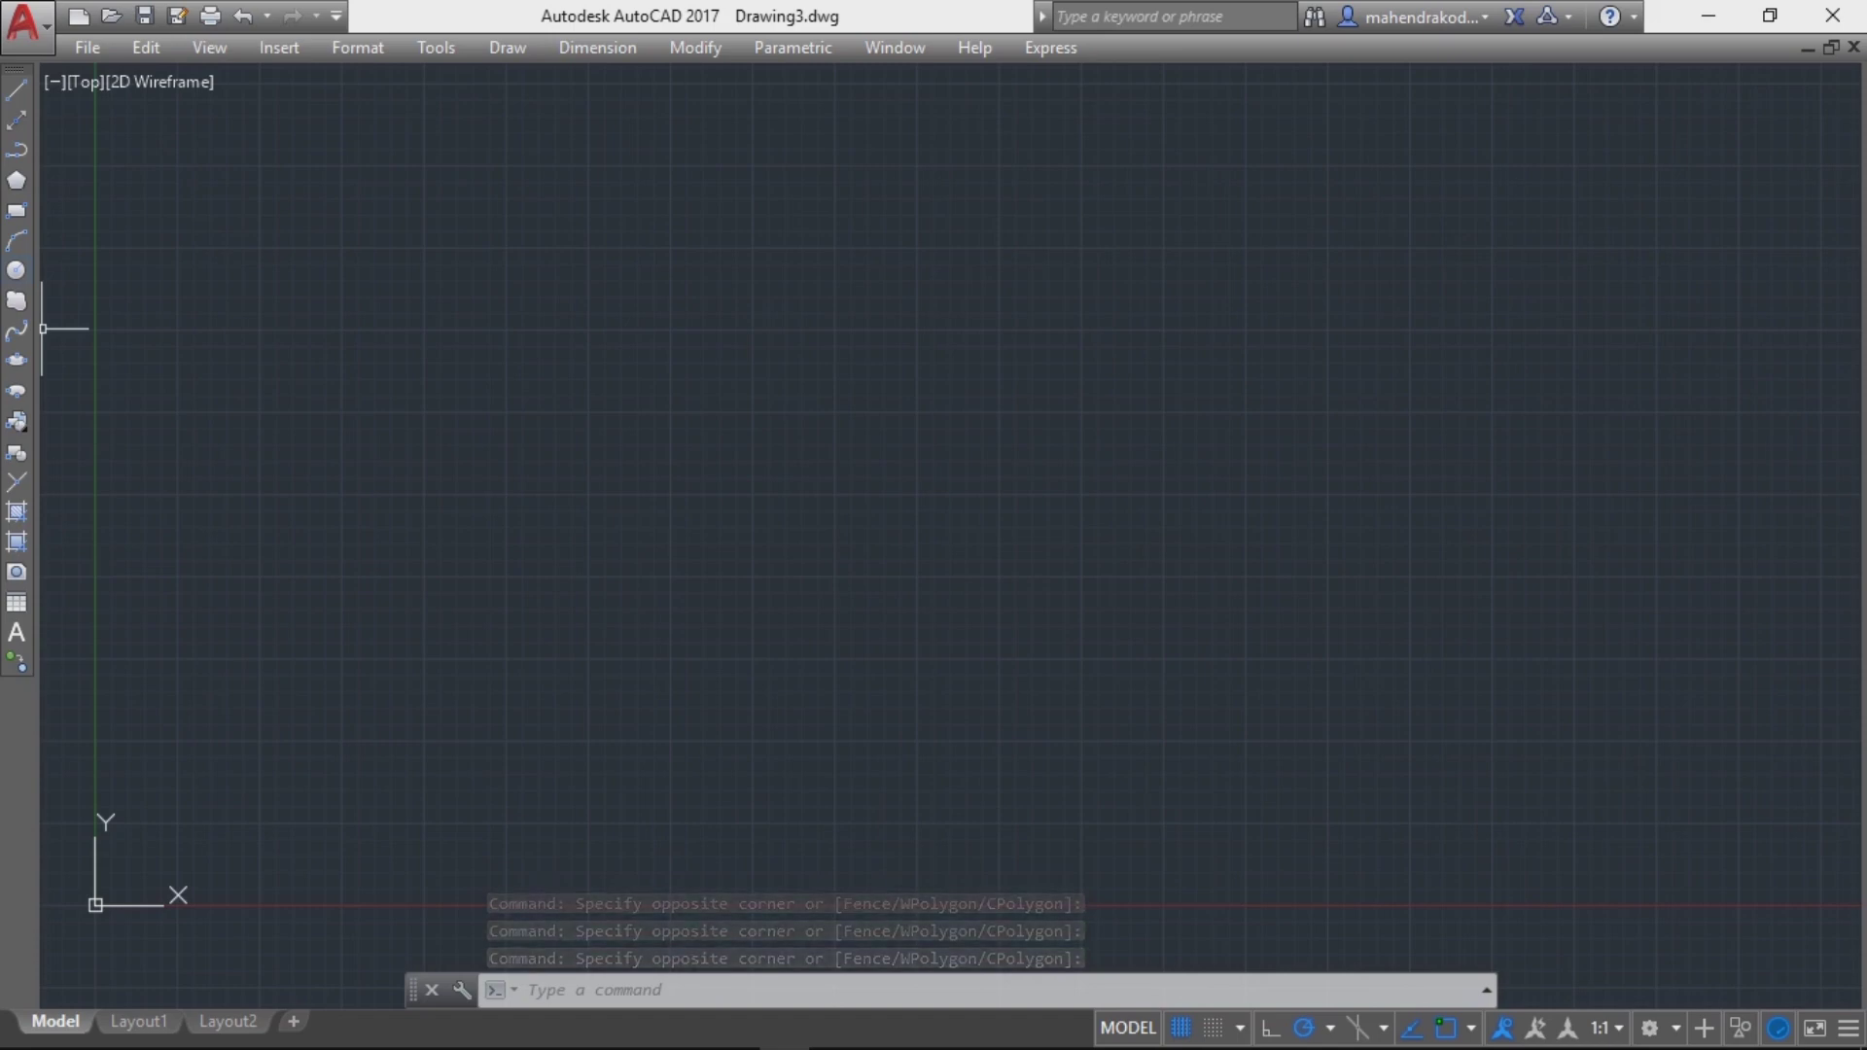
Turn on the Layers, Layouts, Modify and Draw Order toolbars from the toolbar list
{"action": "right_click", "coordinate": [19, 329]}
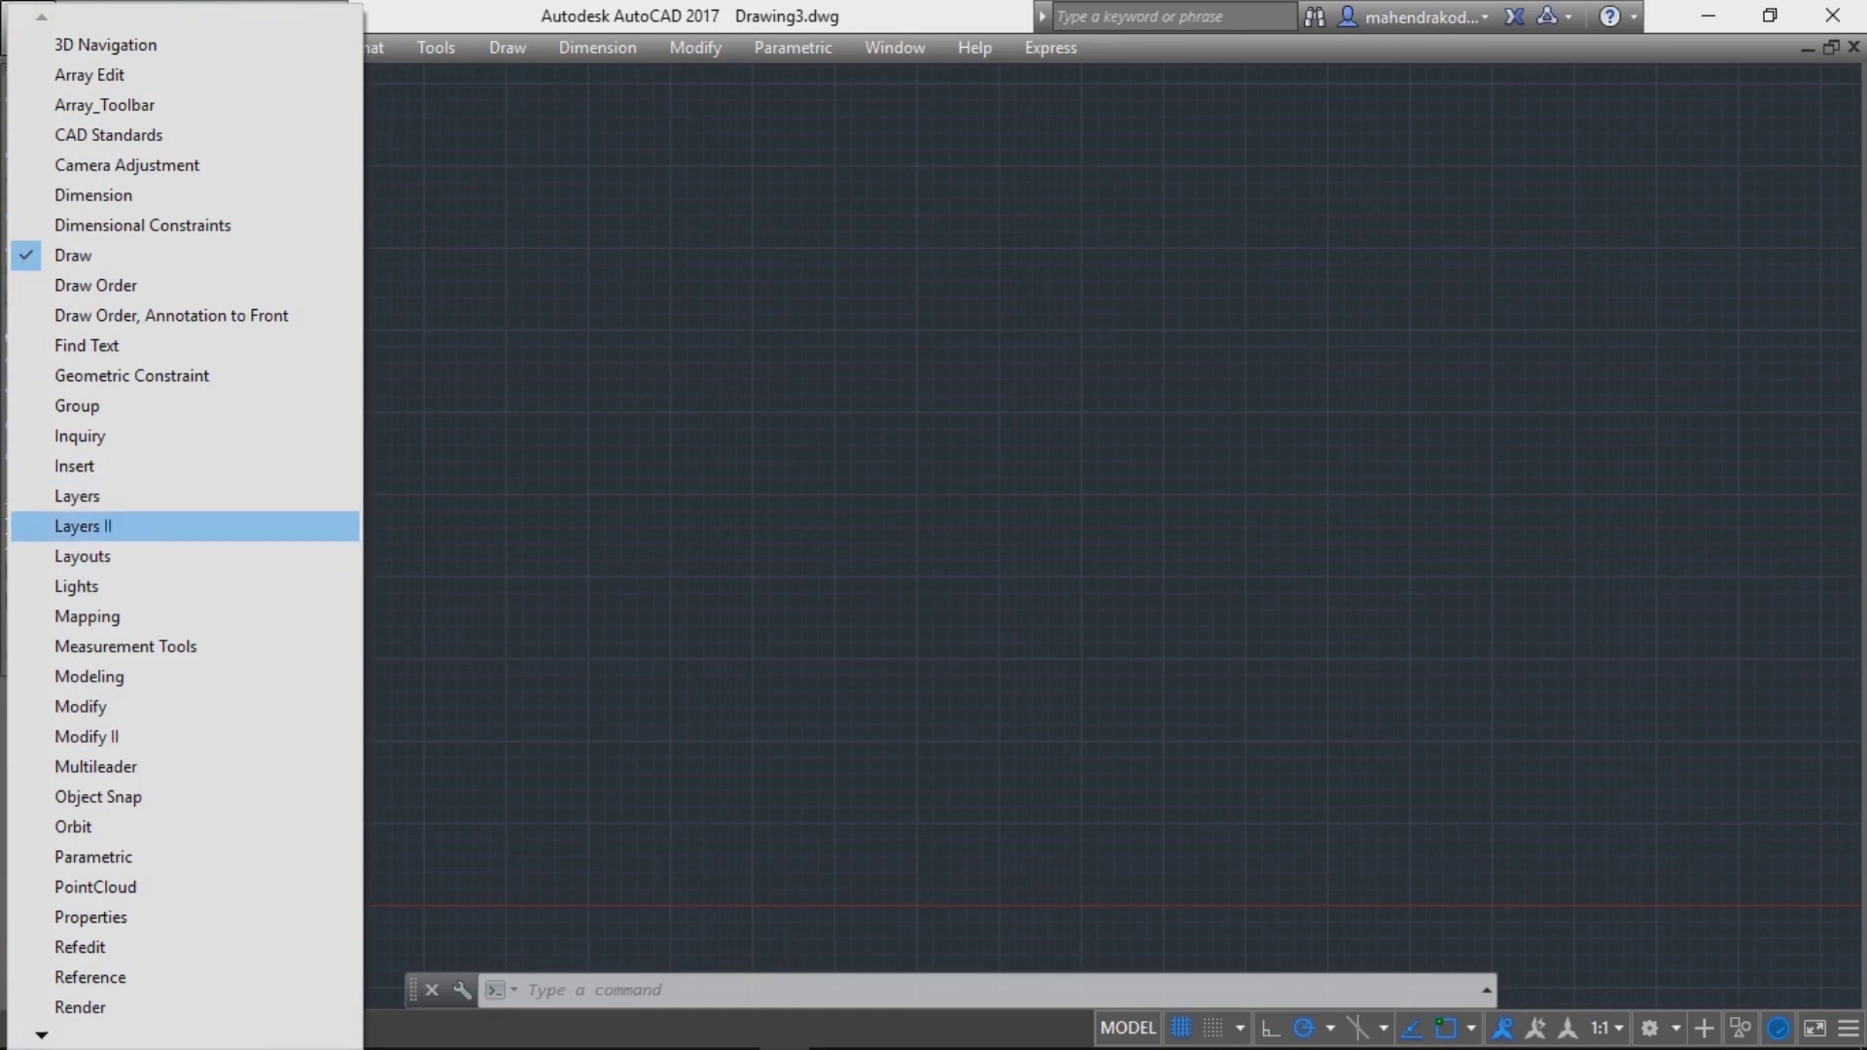
{"action": "left_click", "coordinate": [76, 496]}
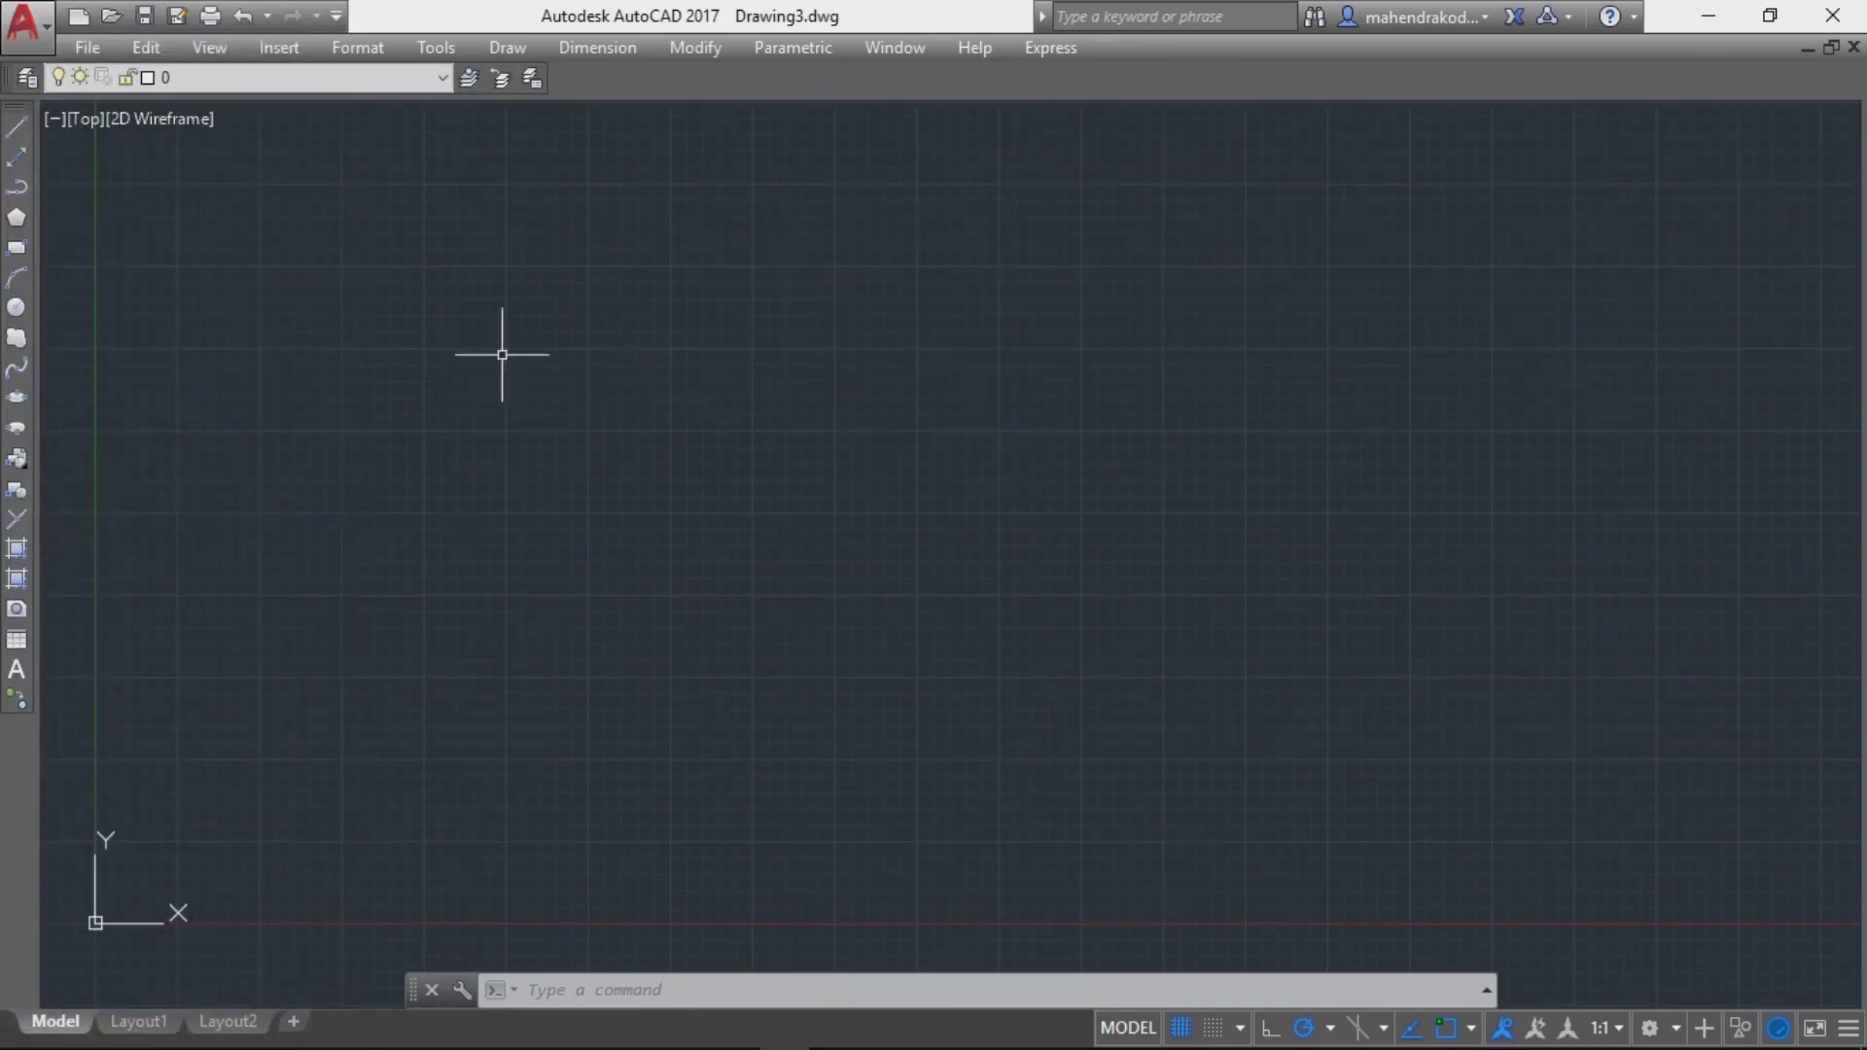
{"action": "right_click", "coordinate": [16, 397]}
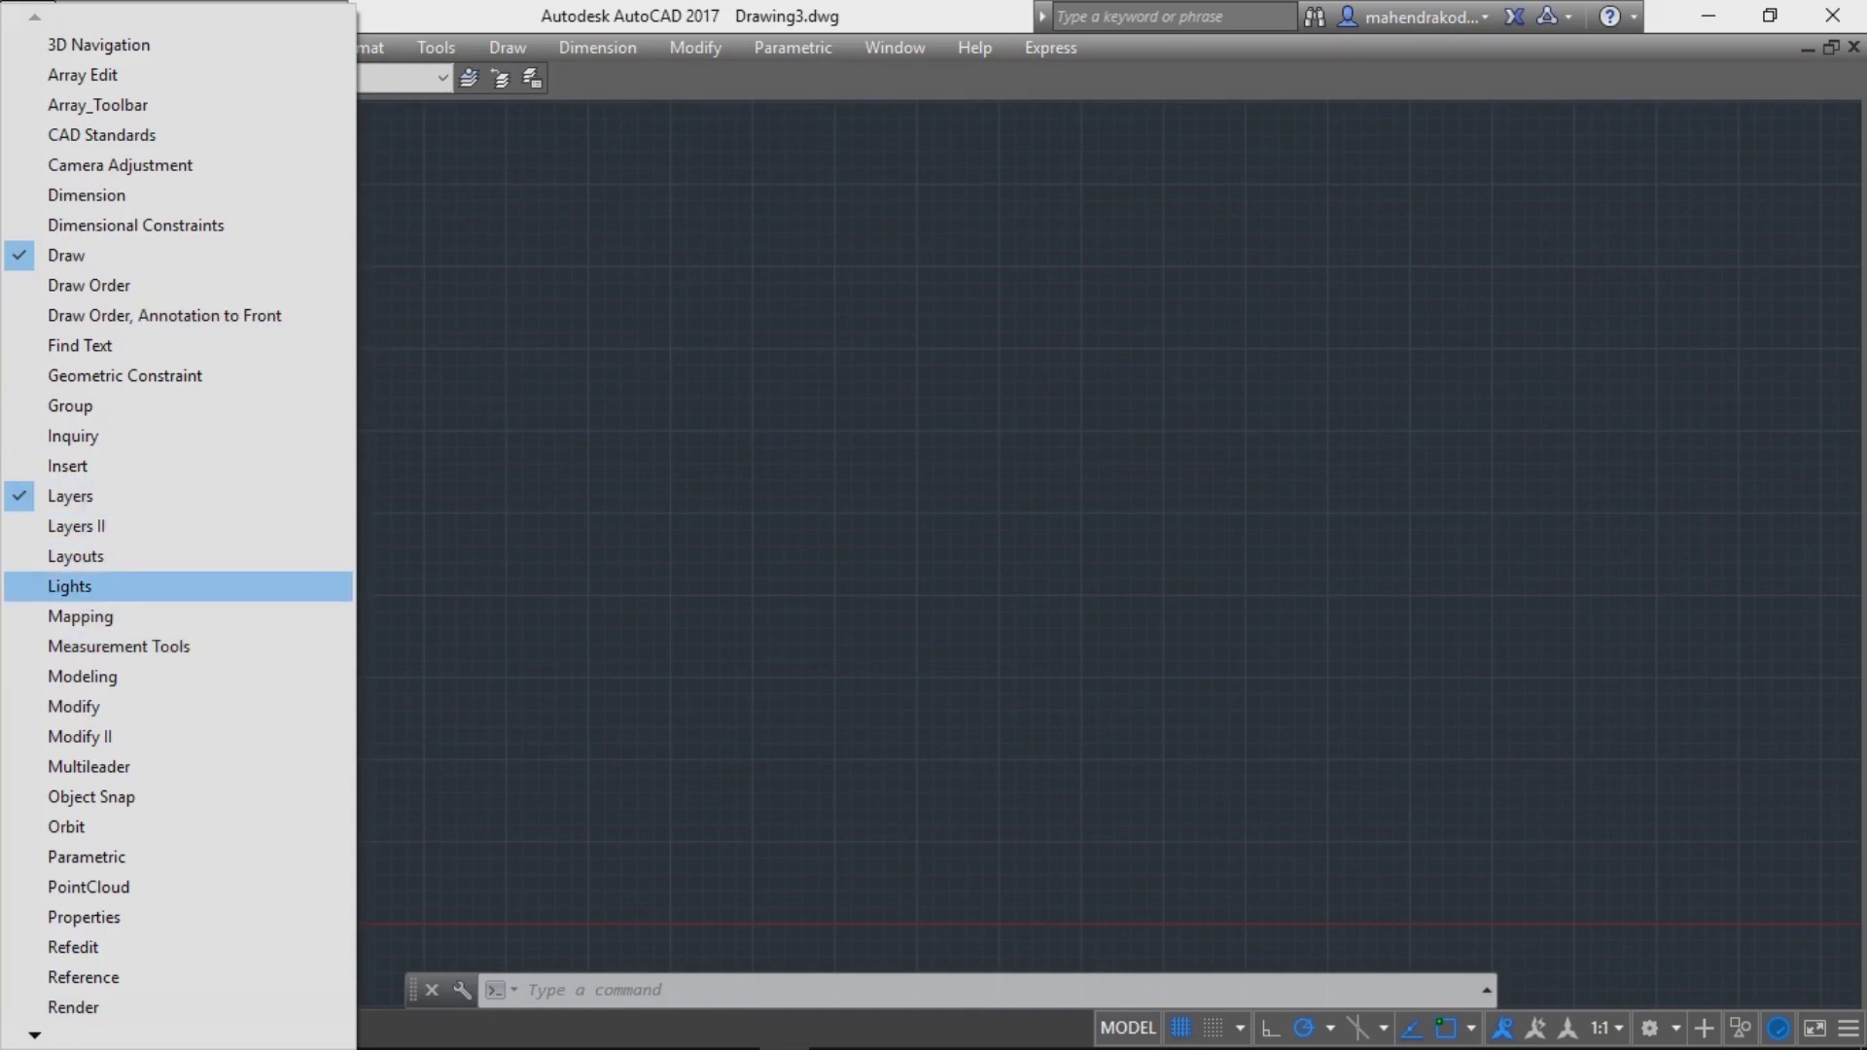
{"action": "left_click", "coordinate": [76, 556]}
{"action": "right_click", "coordinate": [9, 554]}
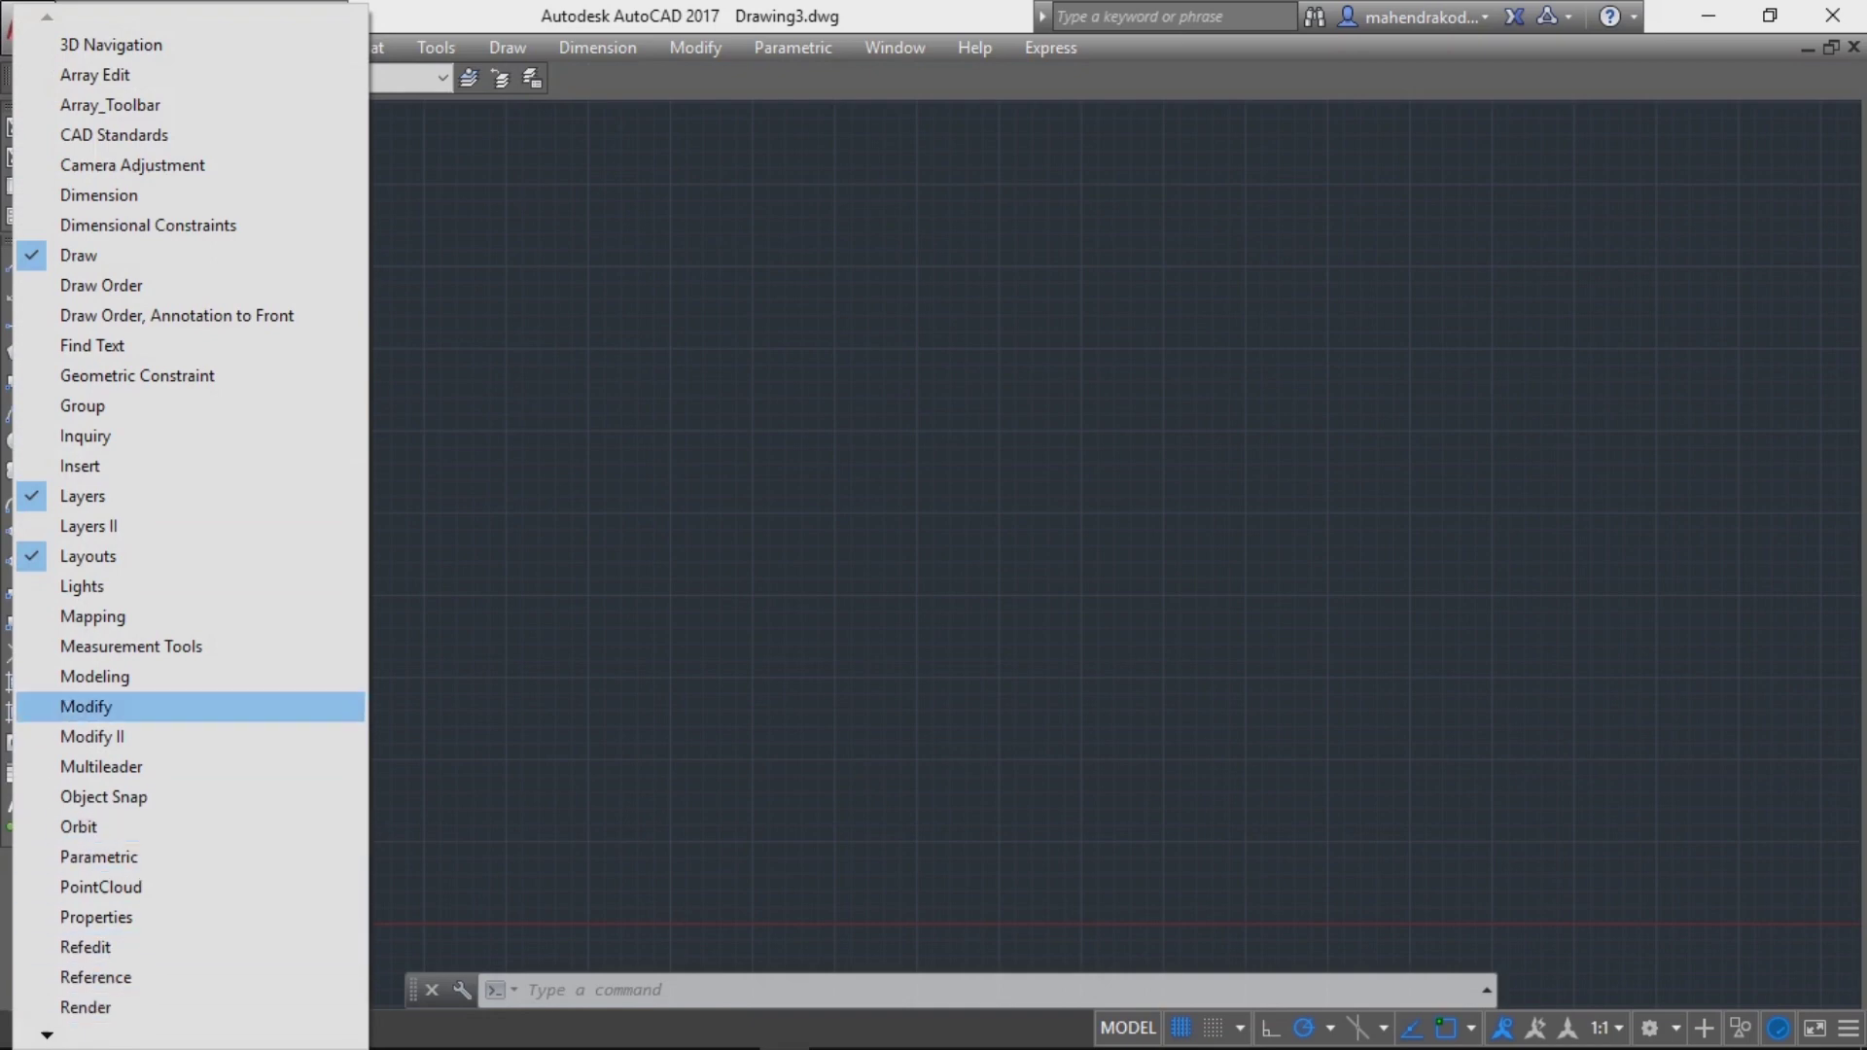
{"action": "left_click", "coordinate": [85, 706]}
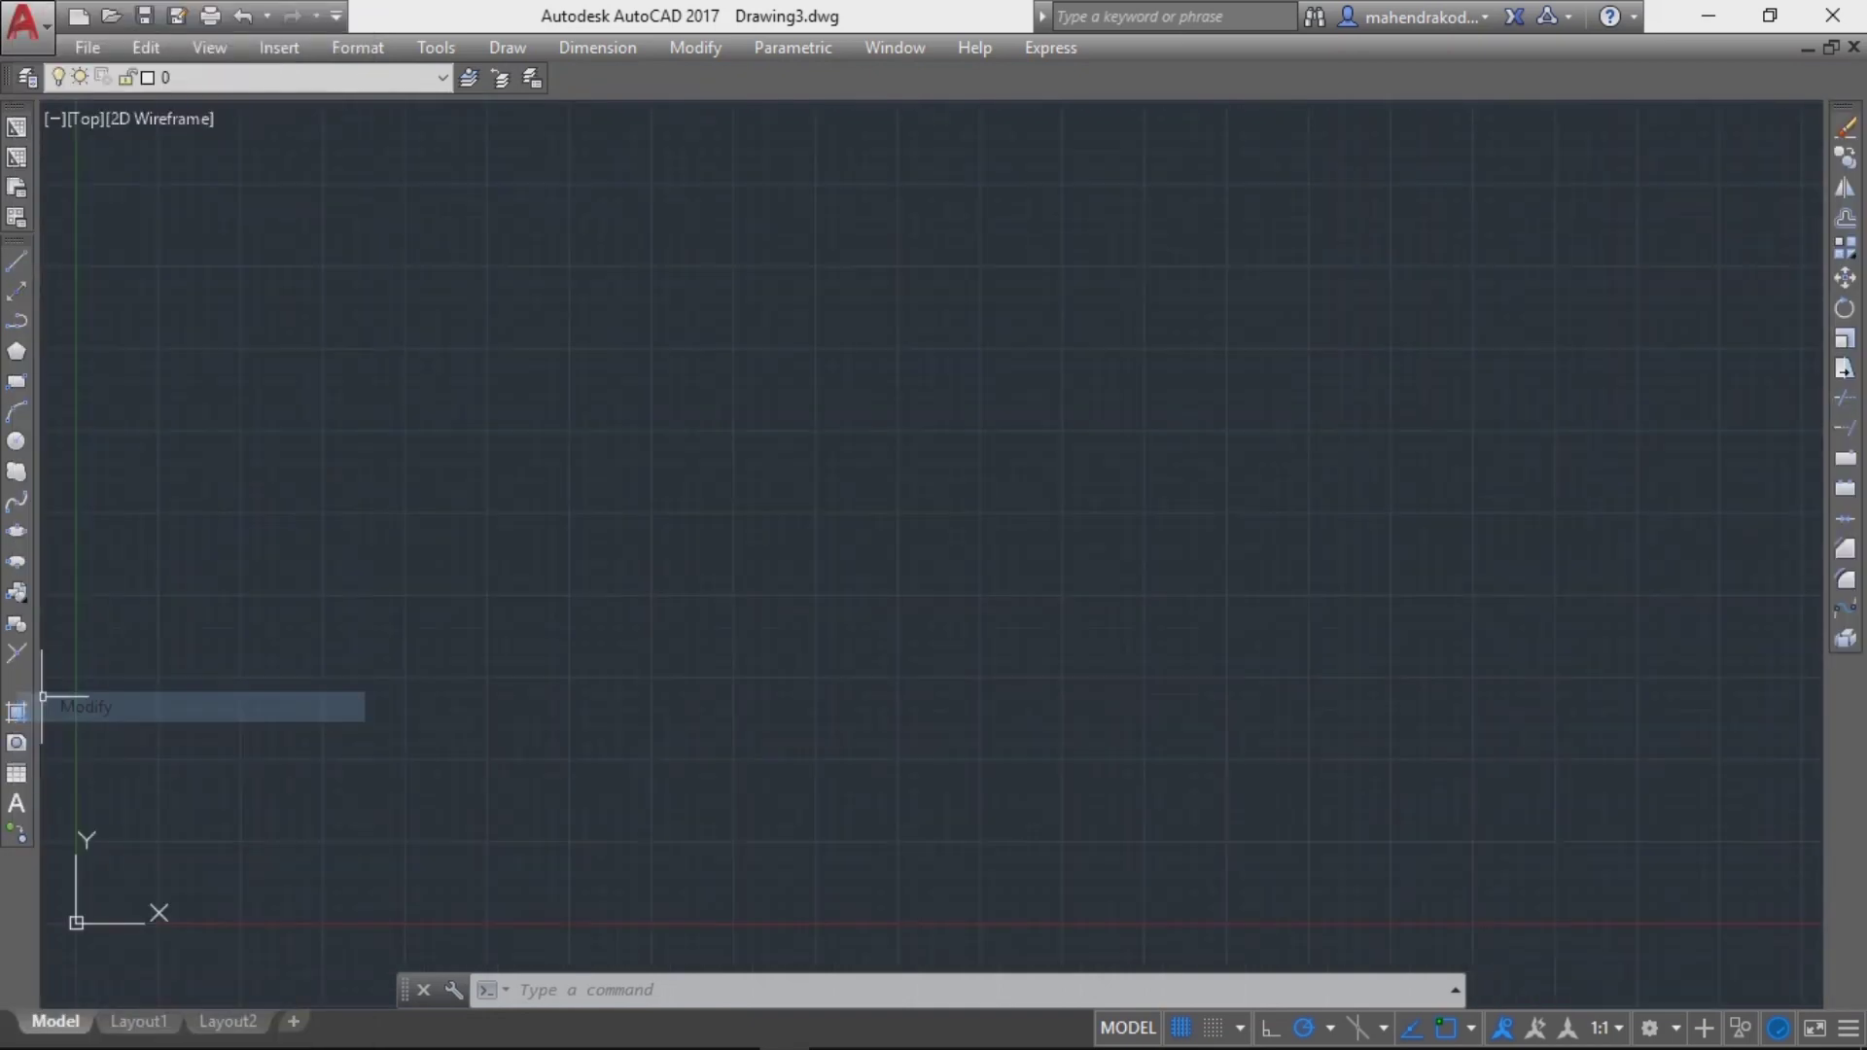
{"action": "right_click", "coordinate": [10, 706]}
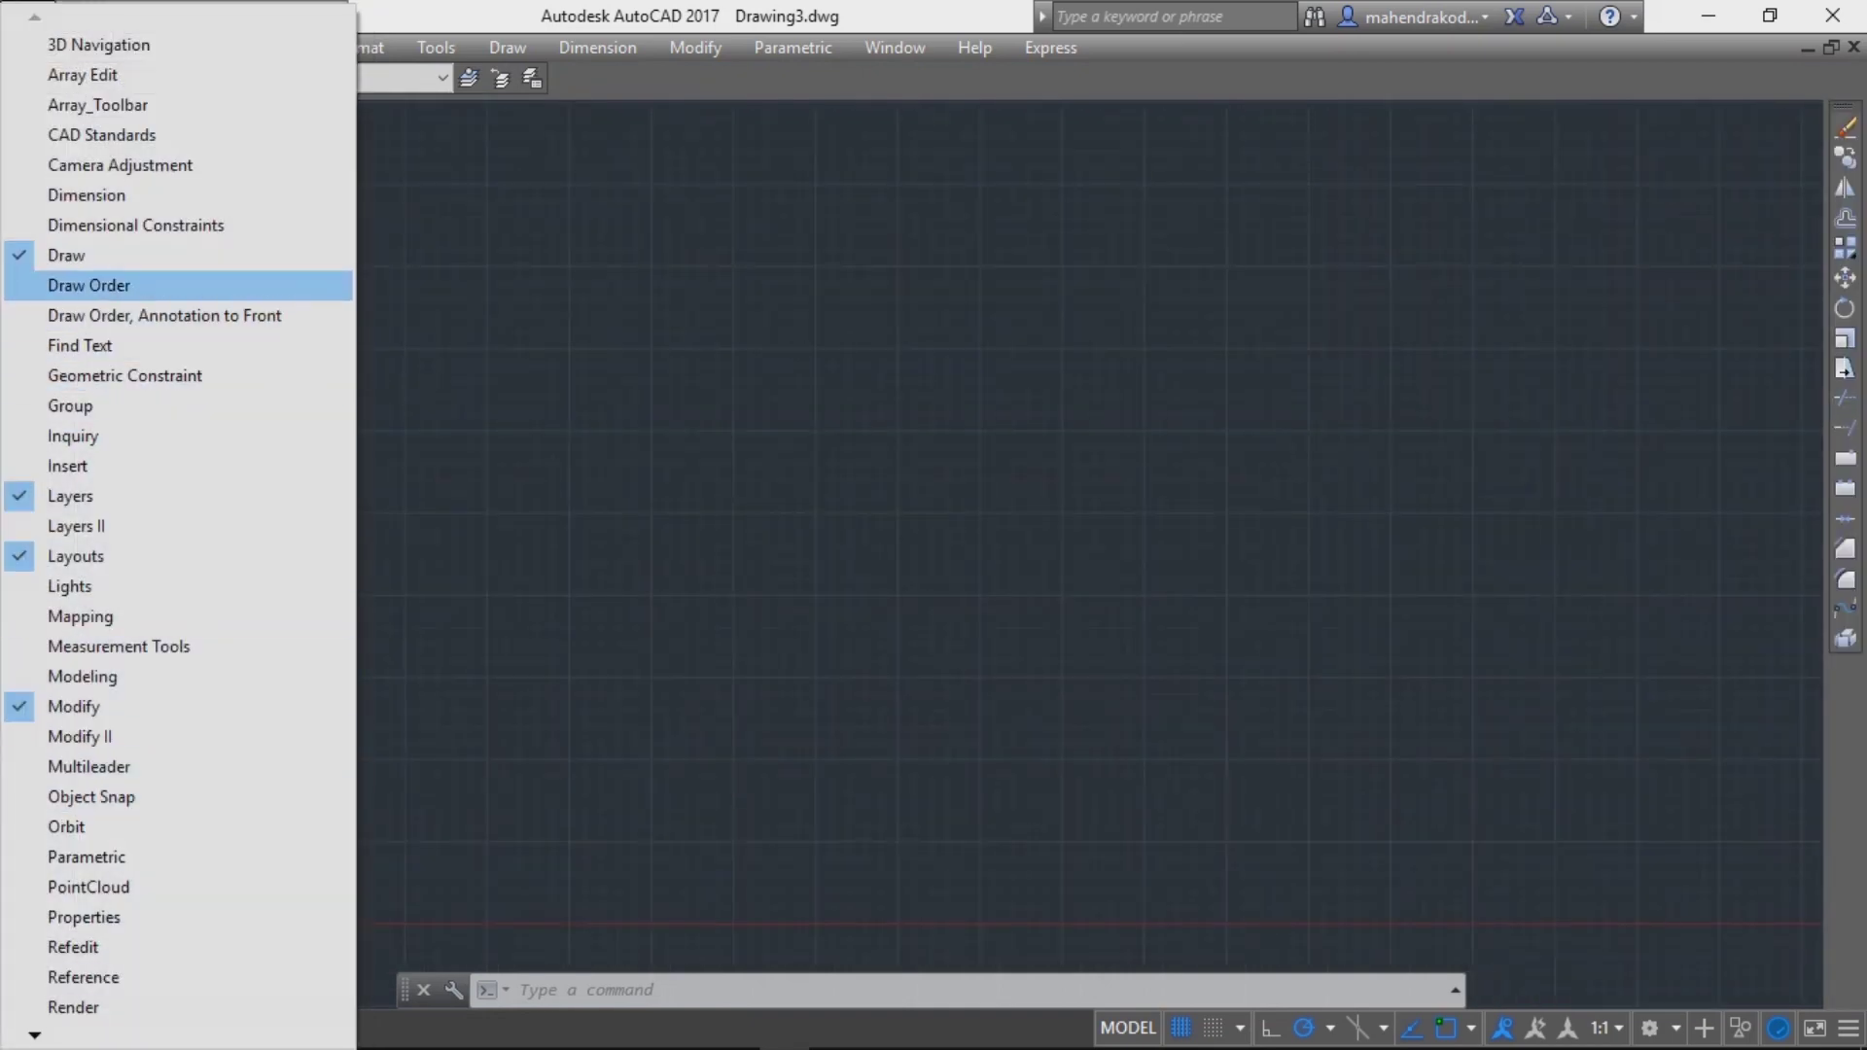
{"action": "left_click", "coordinate": [88, 285]}
Turn on the Standard, Styles and Workspaces toolbars from the toolbar list
{"action": "right_click", "coordinate": [14, 325]}
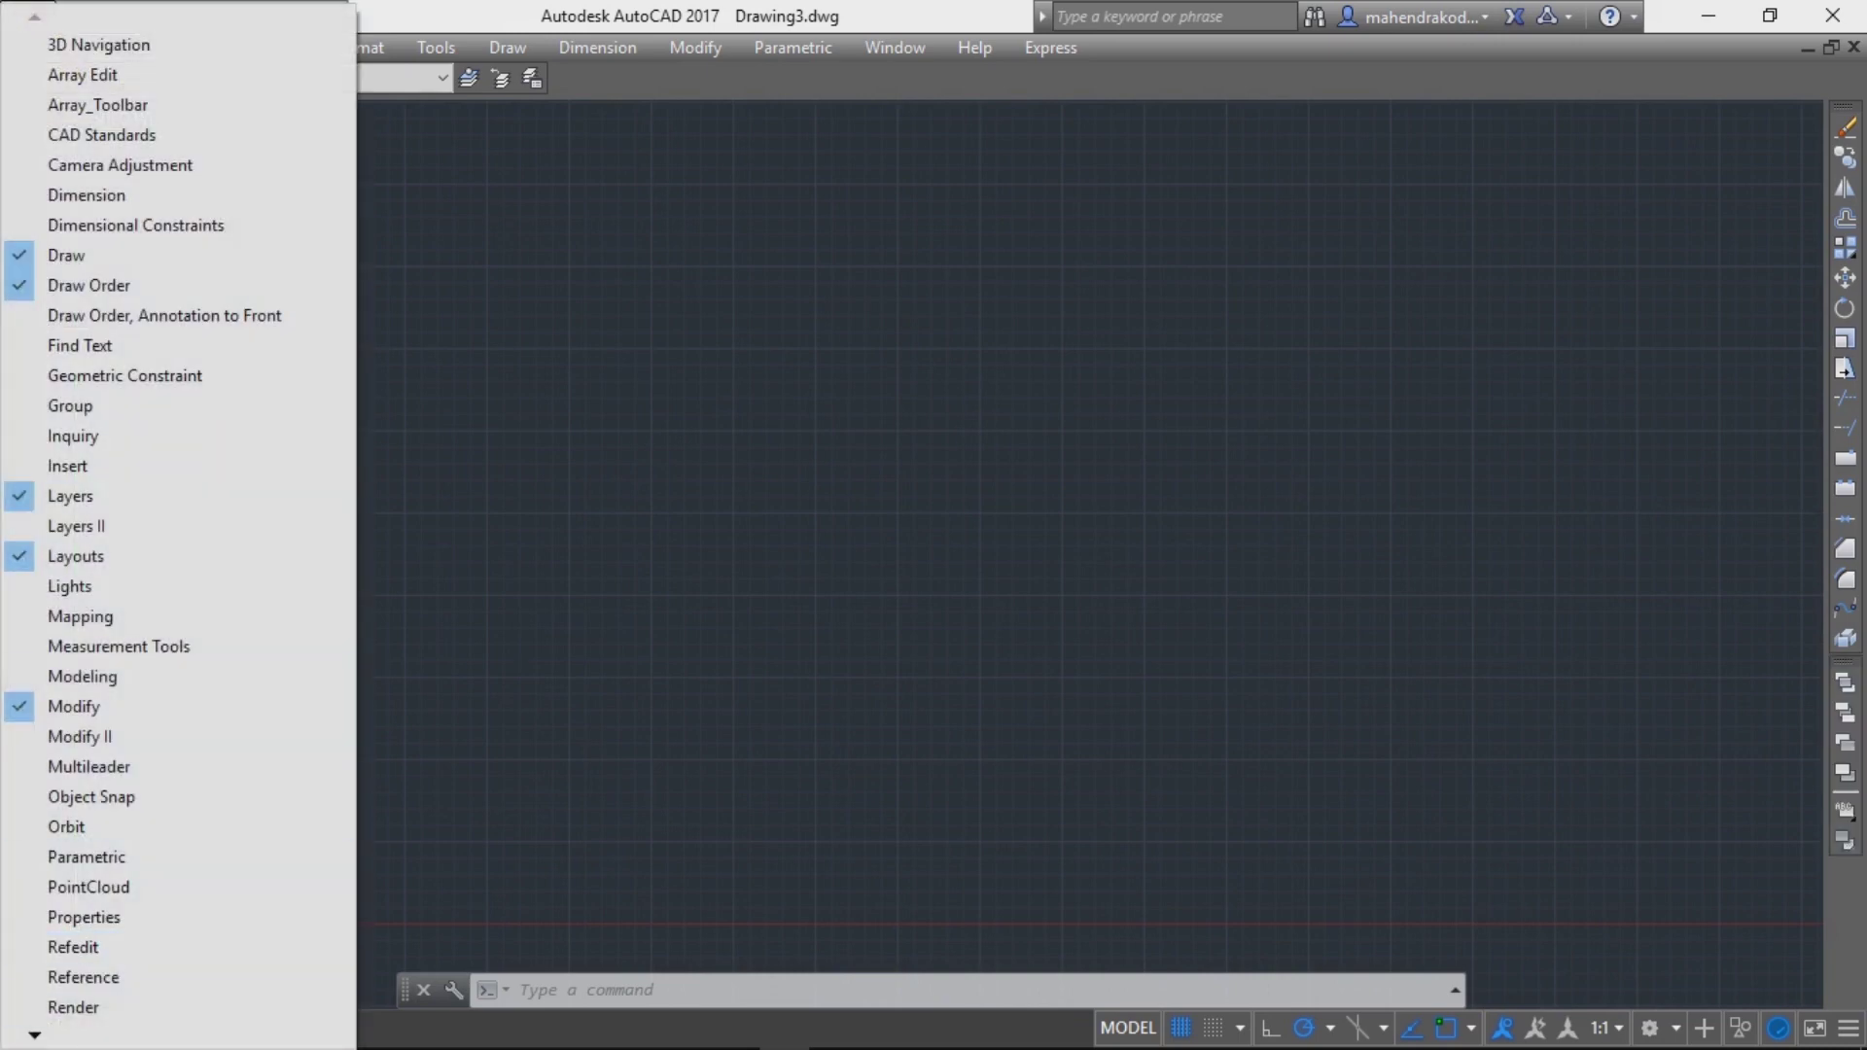
{"action": "scroll", "coordinate": [146, 525], "scroll_direction": "down", "scroll_amount": 2}
{"action": "scroll", "coordinate": [146, 525], "scroll_direction": "down", "scroll_amount": 3}
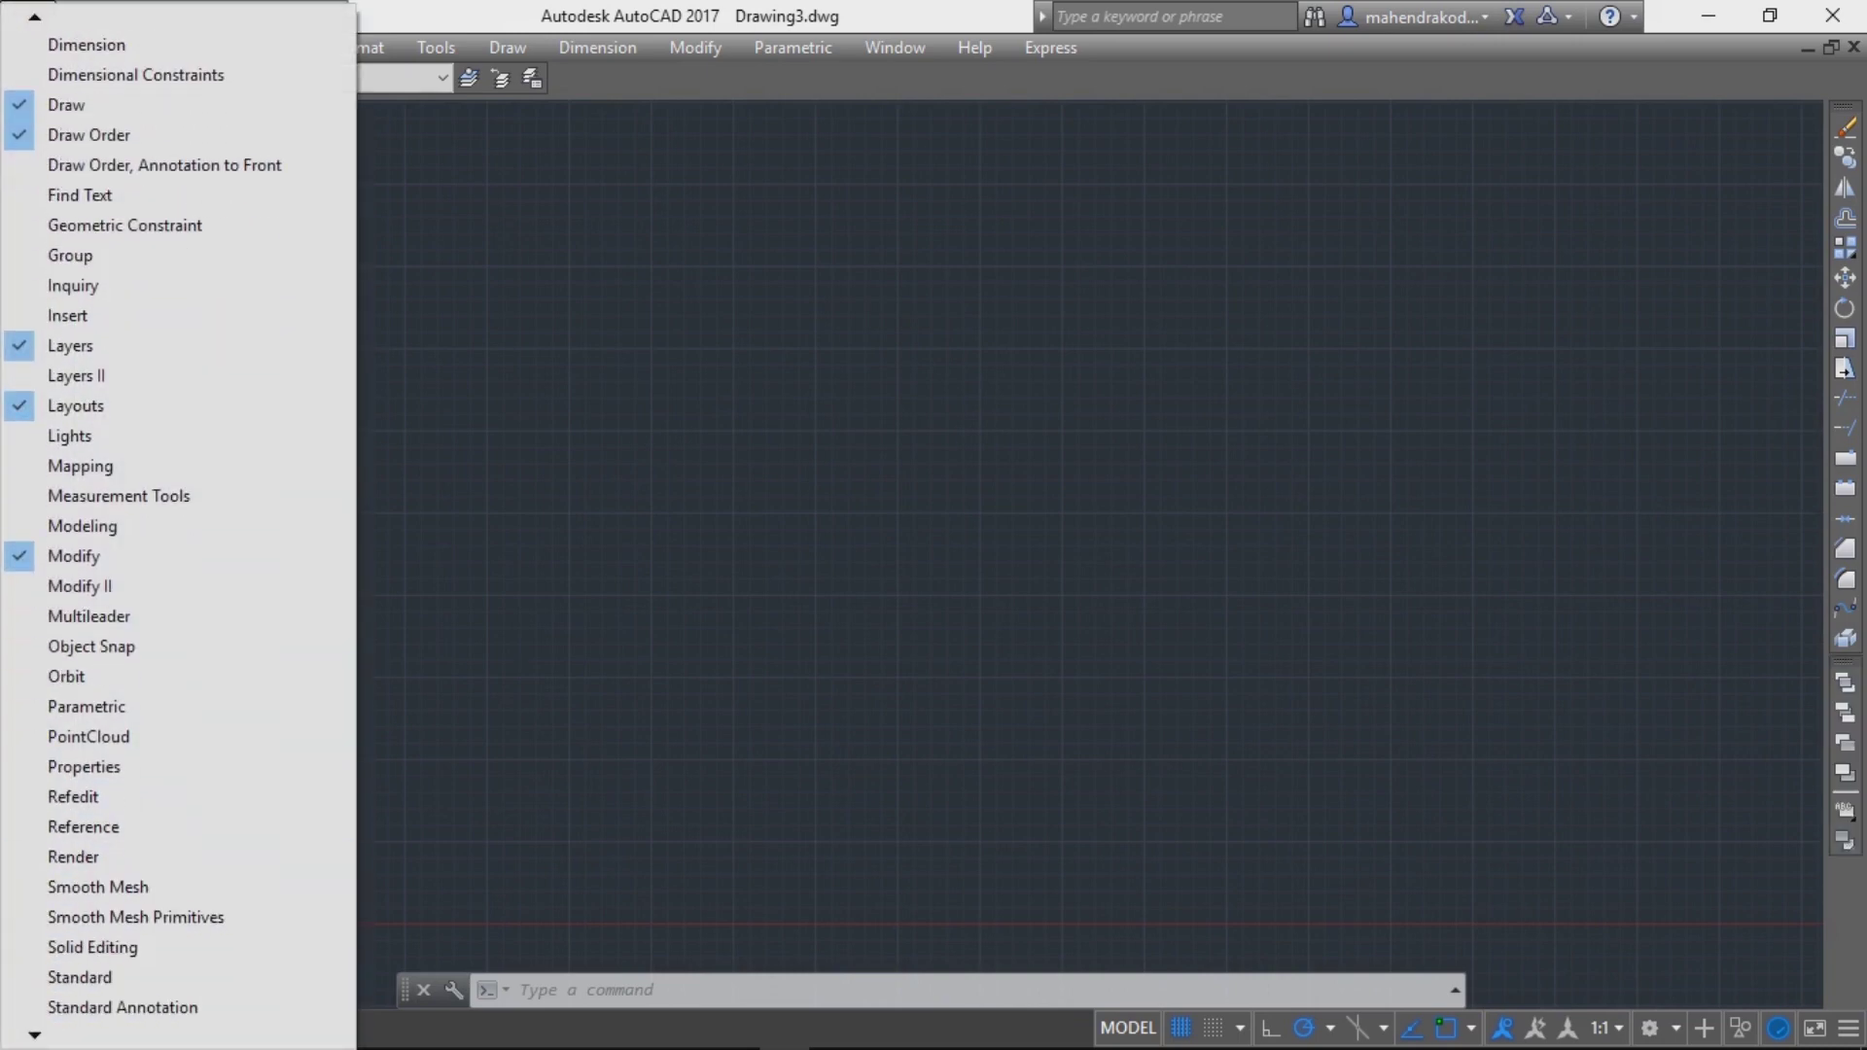
{"action": "scroll", "coordinate": [146, 525], "scroll_direction": "down", "scroll_amount": 2}
{"action": "left_click", "coordinate": [80, 917]}
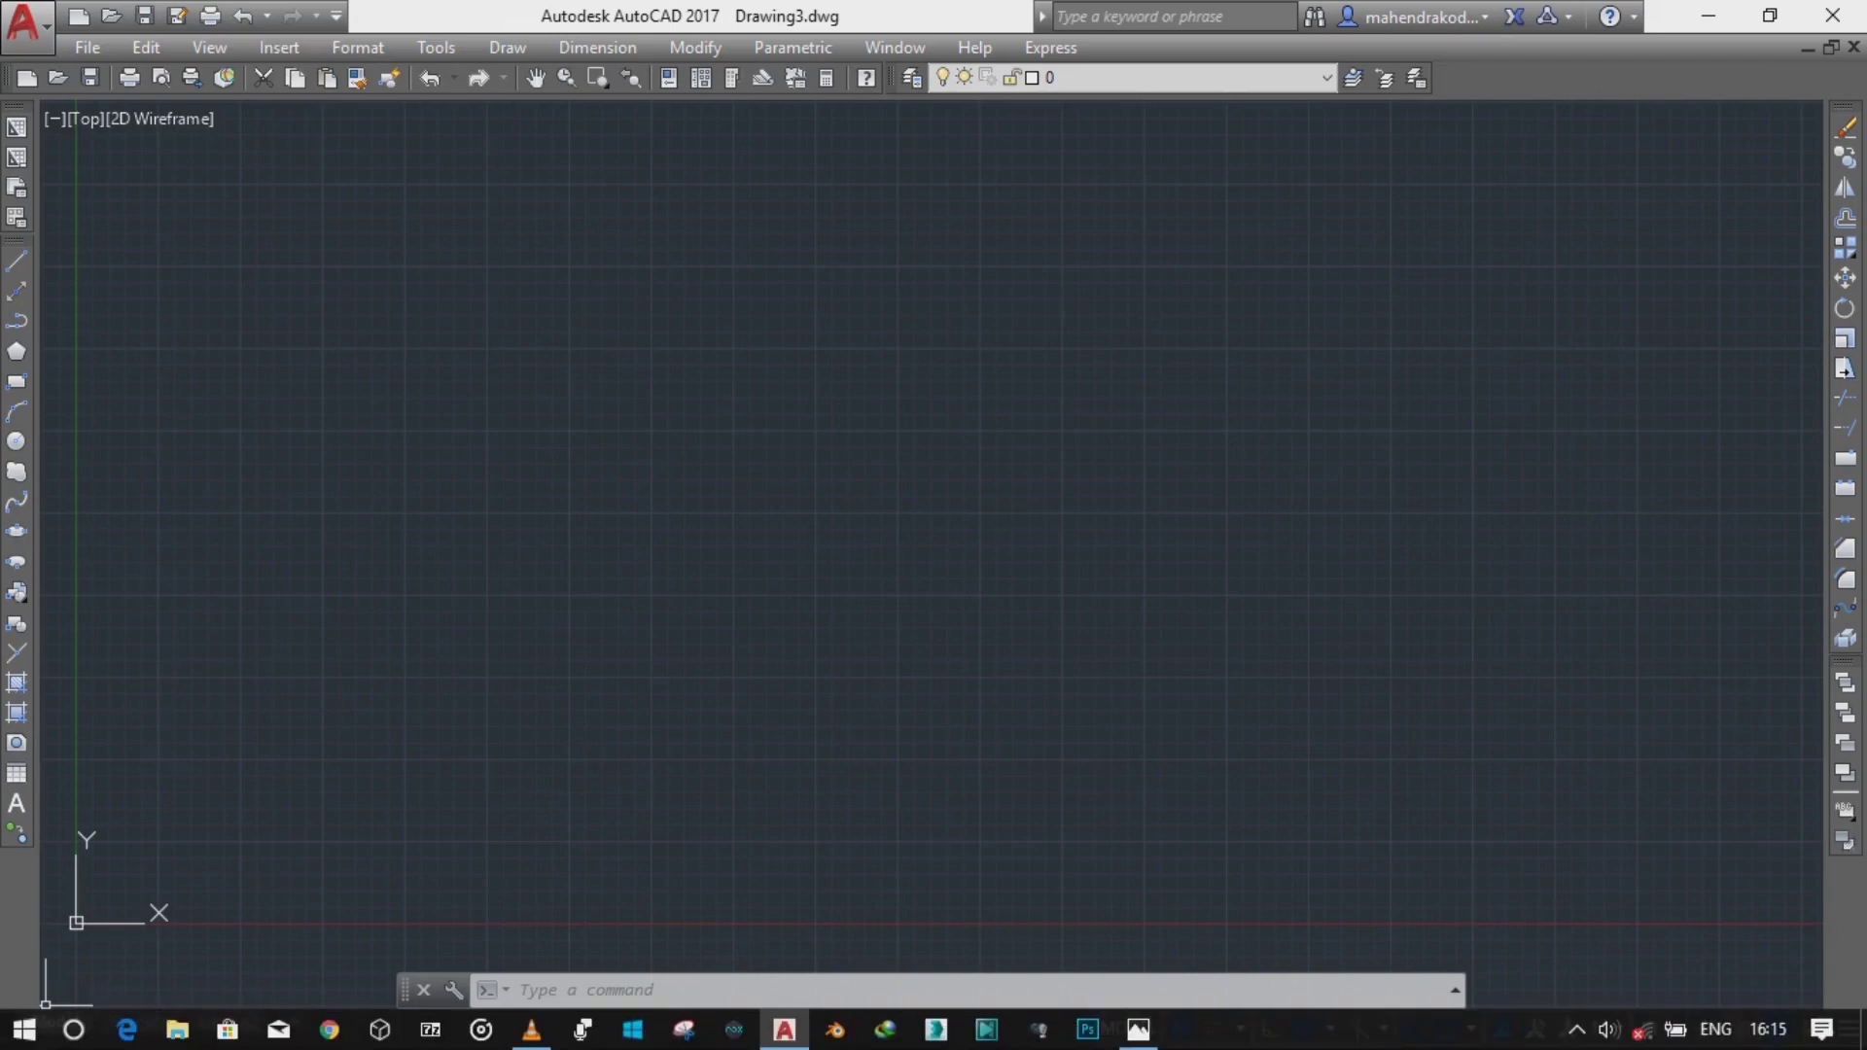
{"action": "right_click", "coordinate": [14, 759]}
{"action": "scroll", "coordinate": [73, 1011], "scroll_direction": "down", "scroll_amount": 2}
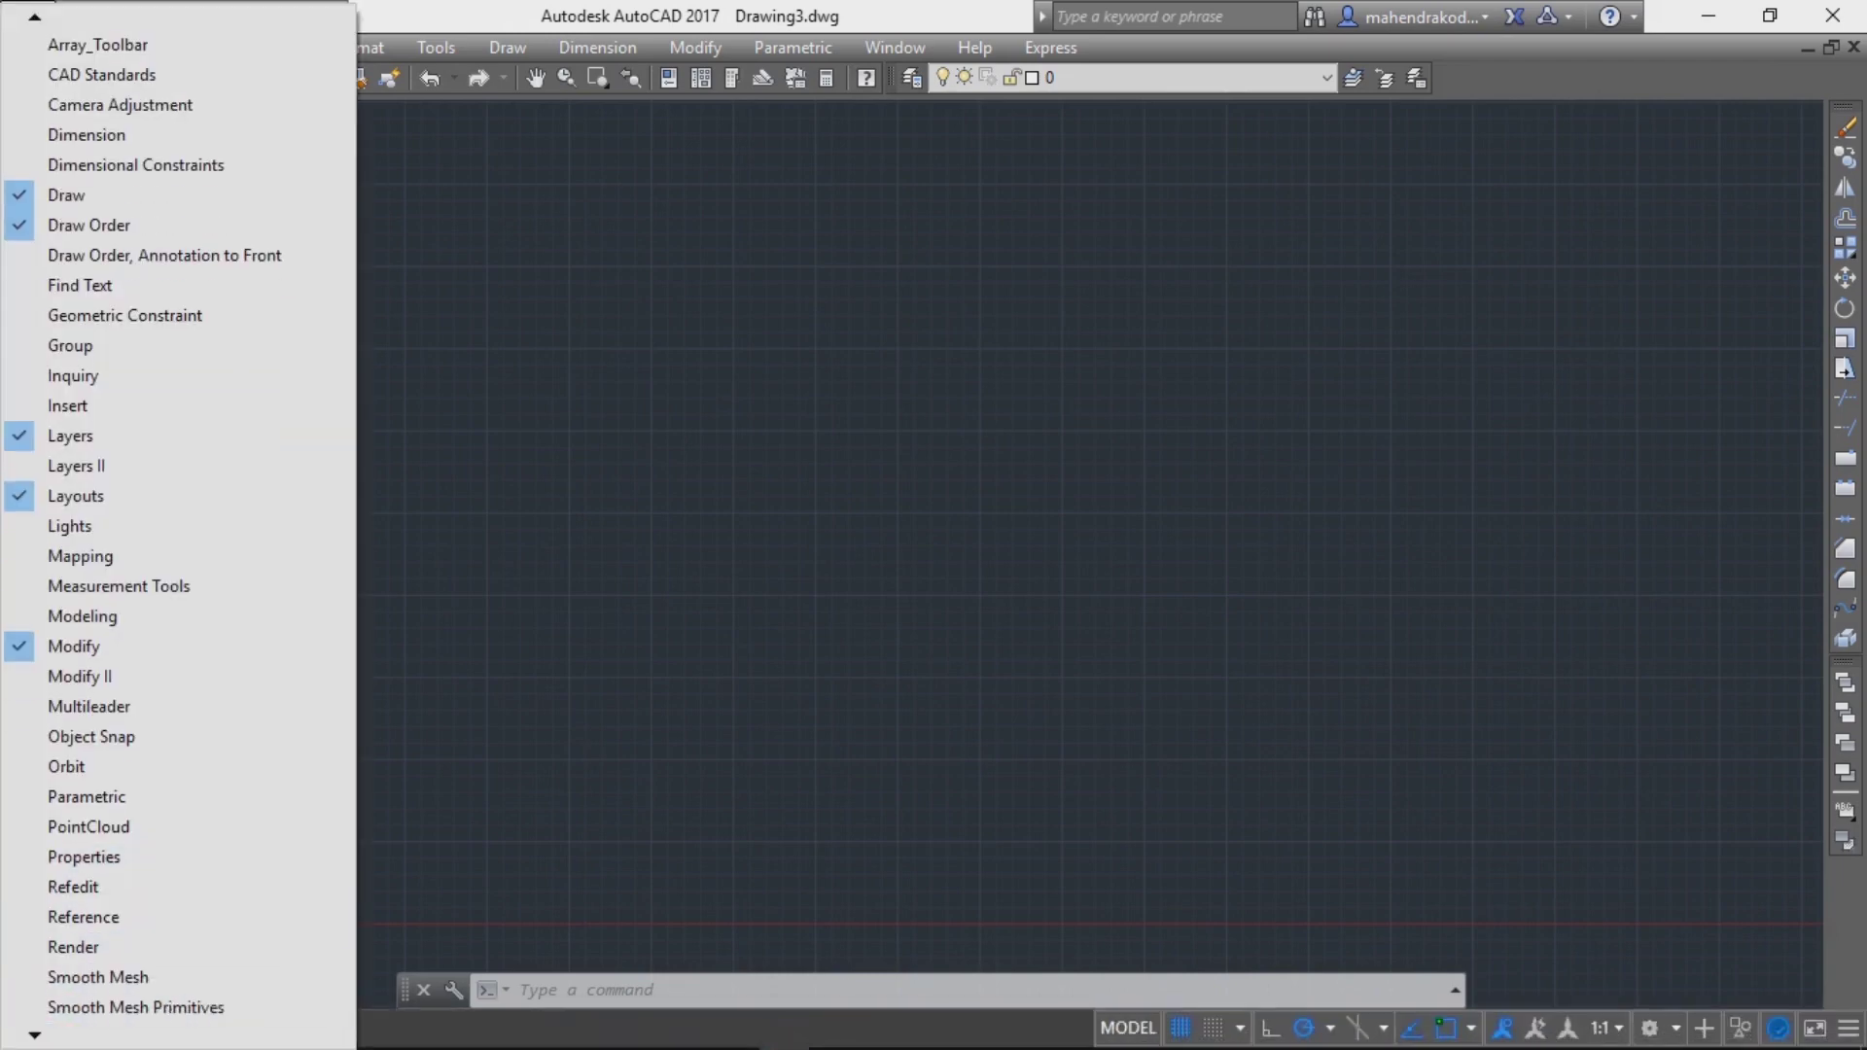
{"action": "scroll", "coordinate": [73, 1011], "scroll_direction": "down", "scroll_amount": 3}
{"action": "scroll", "coordinate": [73, 1008], "scroll_direction": "down", "scroll_amount": 1}
{"action": "scroll", "coordinate": [72, 1008], "scroll_direction": "down", "scroll_amount": 3}
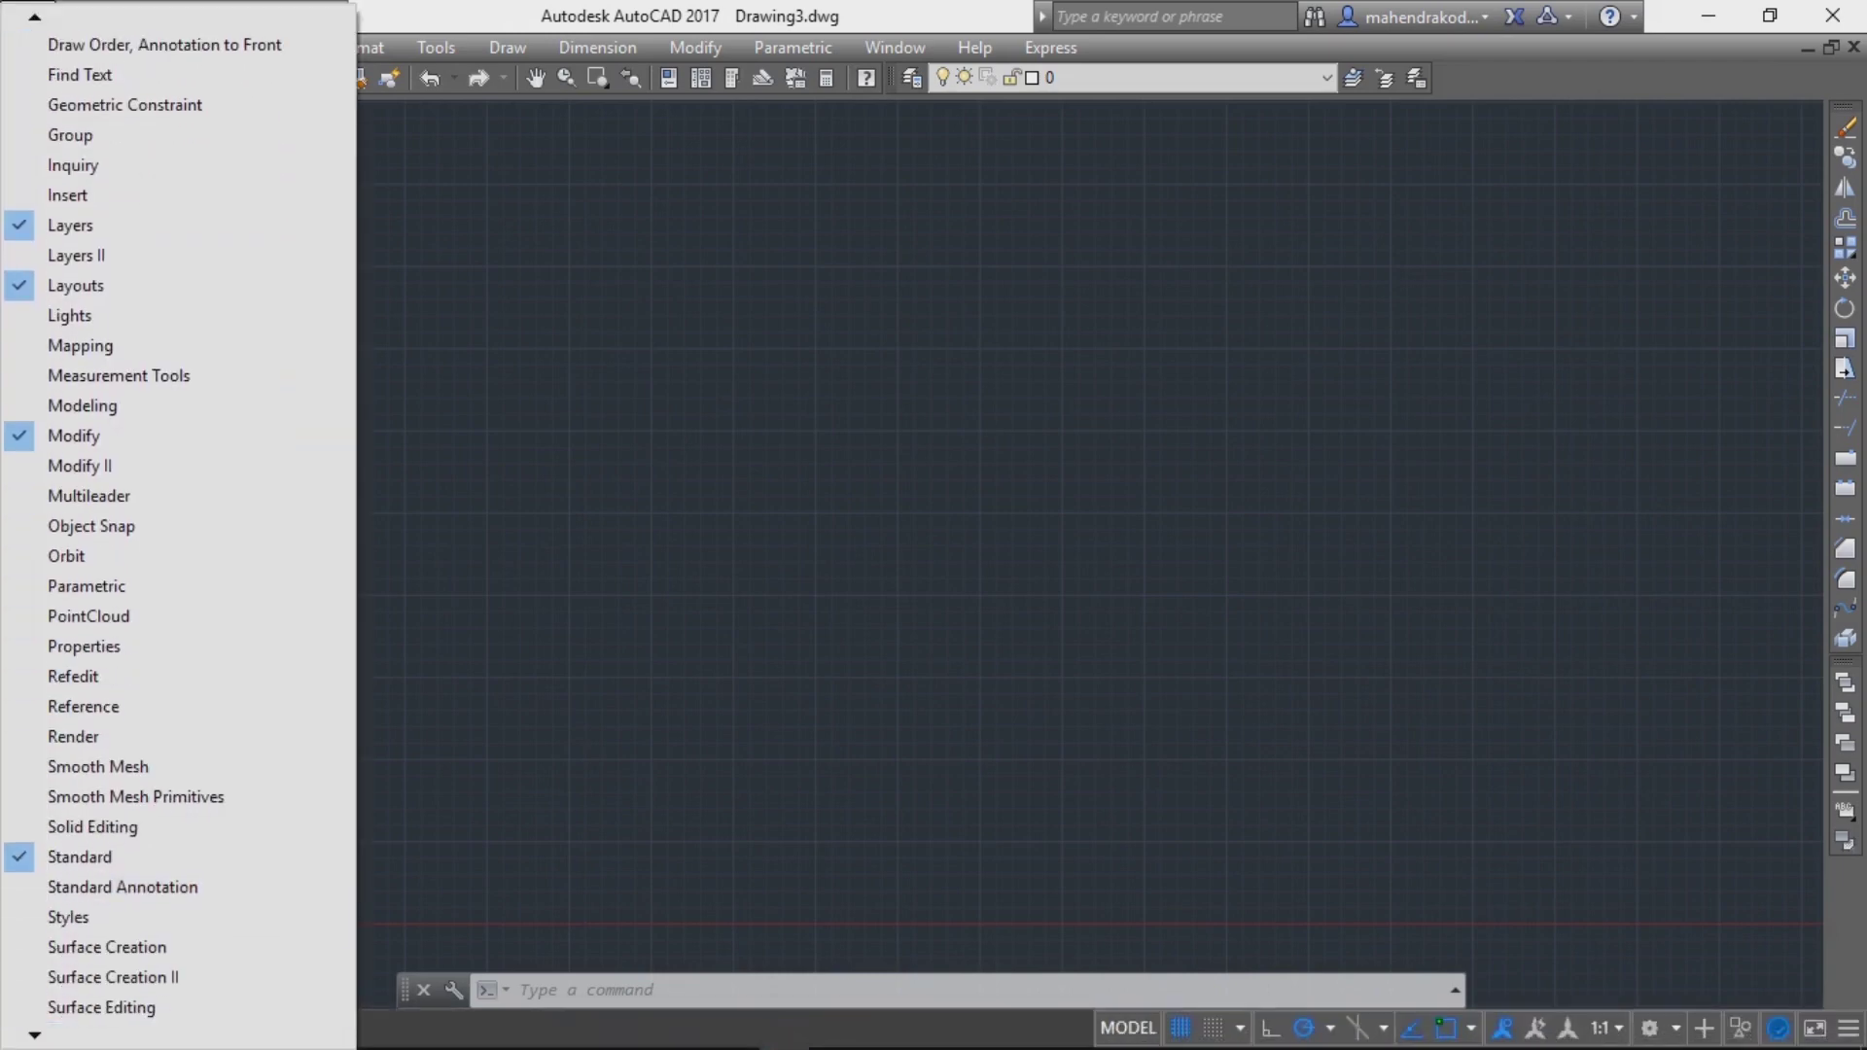
{"action": "left_click", "coordinate": [73, 917]}
{"action": "right_click", "coordinate": [16, 759]}
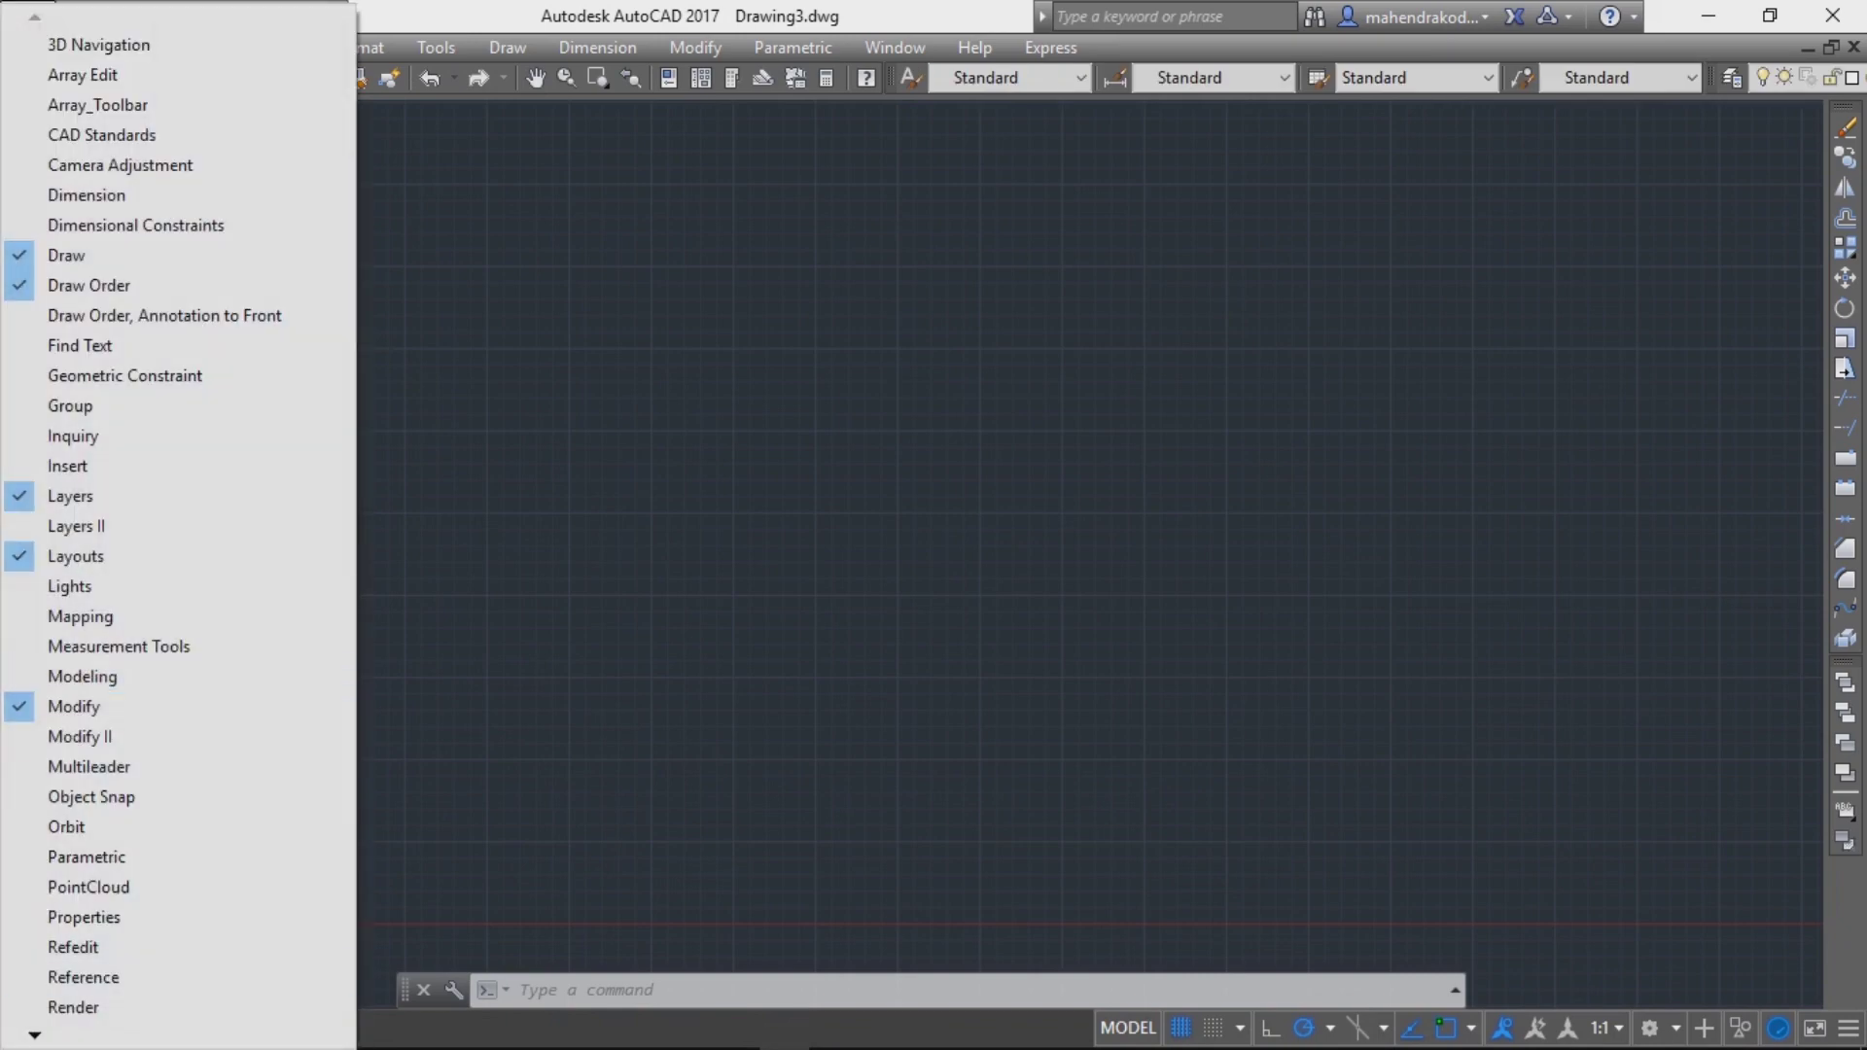
{"action": "scroll", "coordinate": [73, 759], "scroll_direction": "down", "scroll_amount": 1}
{"action": "scroll", "coordinate": [72, 759], "scroll_direction": "down", "scroll_amount": 2}
{"action": "scroll", "coordinate": [146, 525], "scroll_direction": "down", "scroll_amount": 3}
{"action": "scroll", "coordinate": [146, 525], "scroll_direction": "down", "scroll_amount": 3}
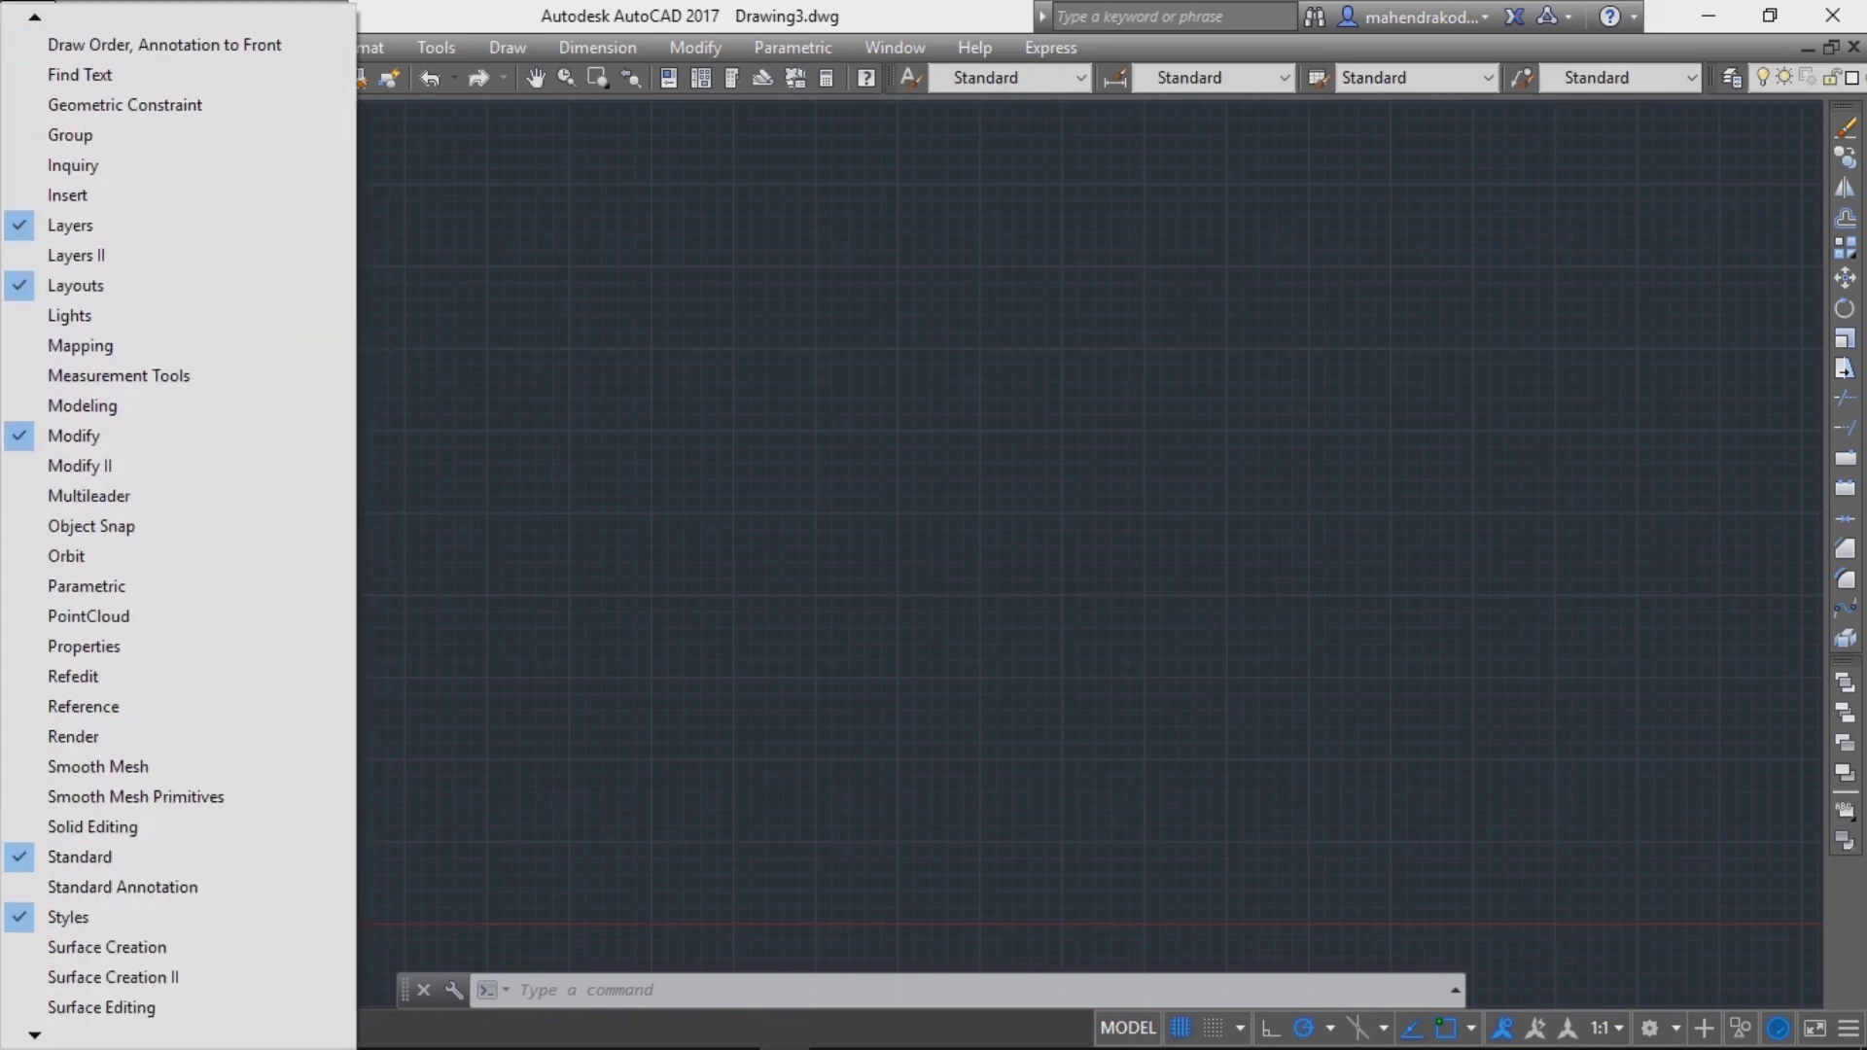
{"action": "scroll", "coordinate": [146, 525], "scroll_direction": "down", "scroll_amount": 2}
{"action": "scroll", "coordinate": [146, 525], "scroll_direction": "down", "scroll_amount": 2}
{"action": "scroll", "coordinate": [146, 525], "scroll_direction": "down", "scroll_amount": 3}
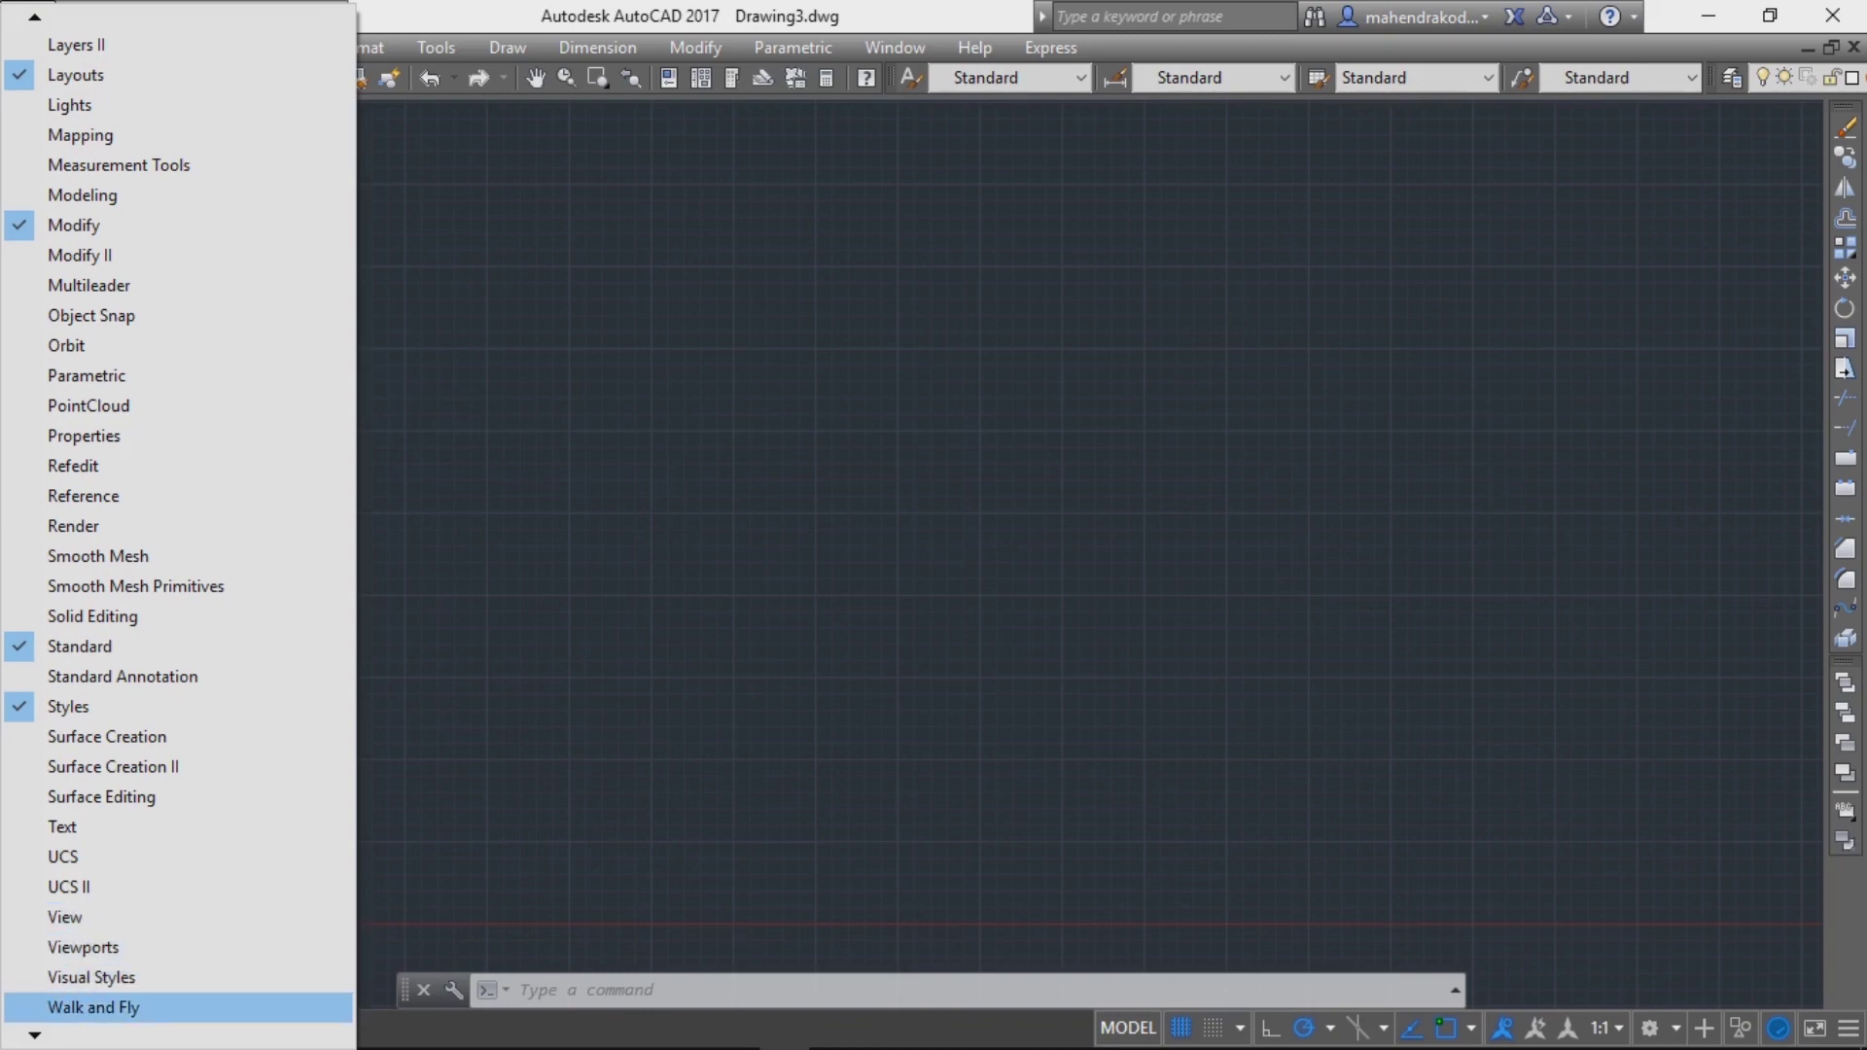
{"action": "scroll", "coordinate": [146, 525], "scroll_direction": "down", "scroll_amount": 3}
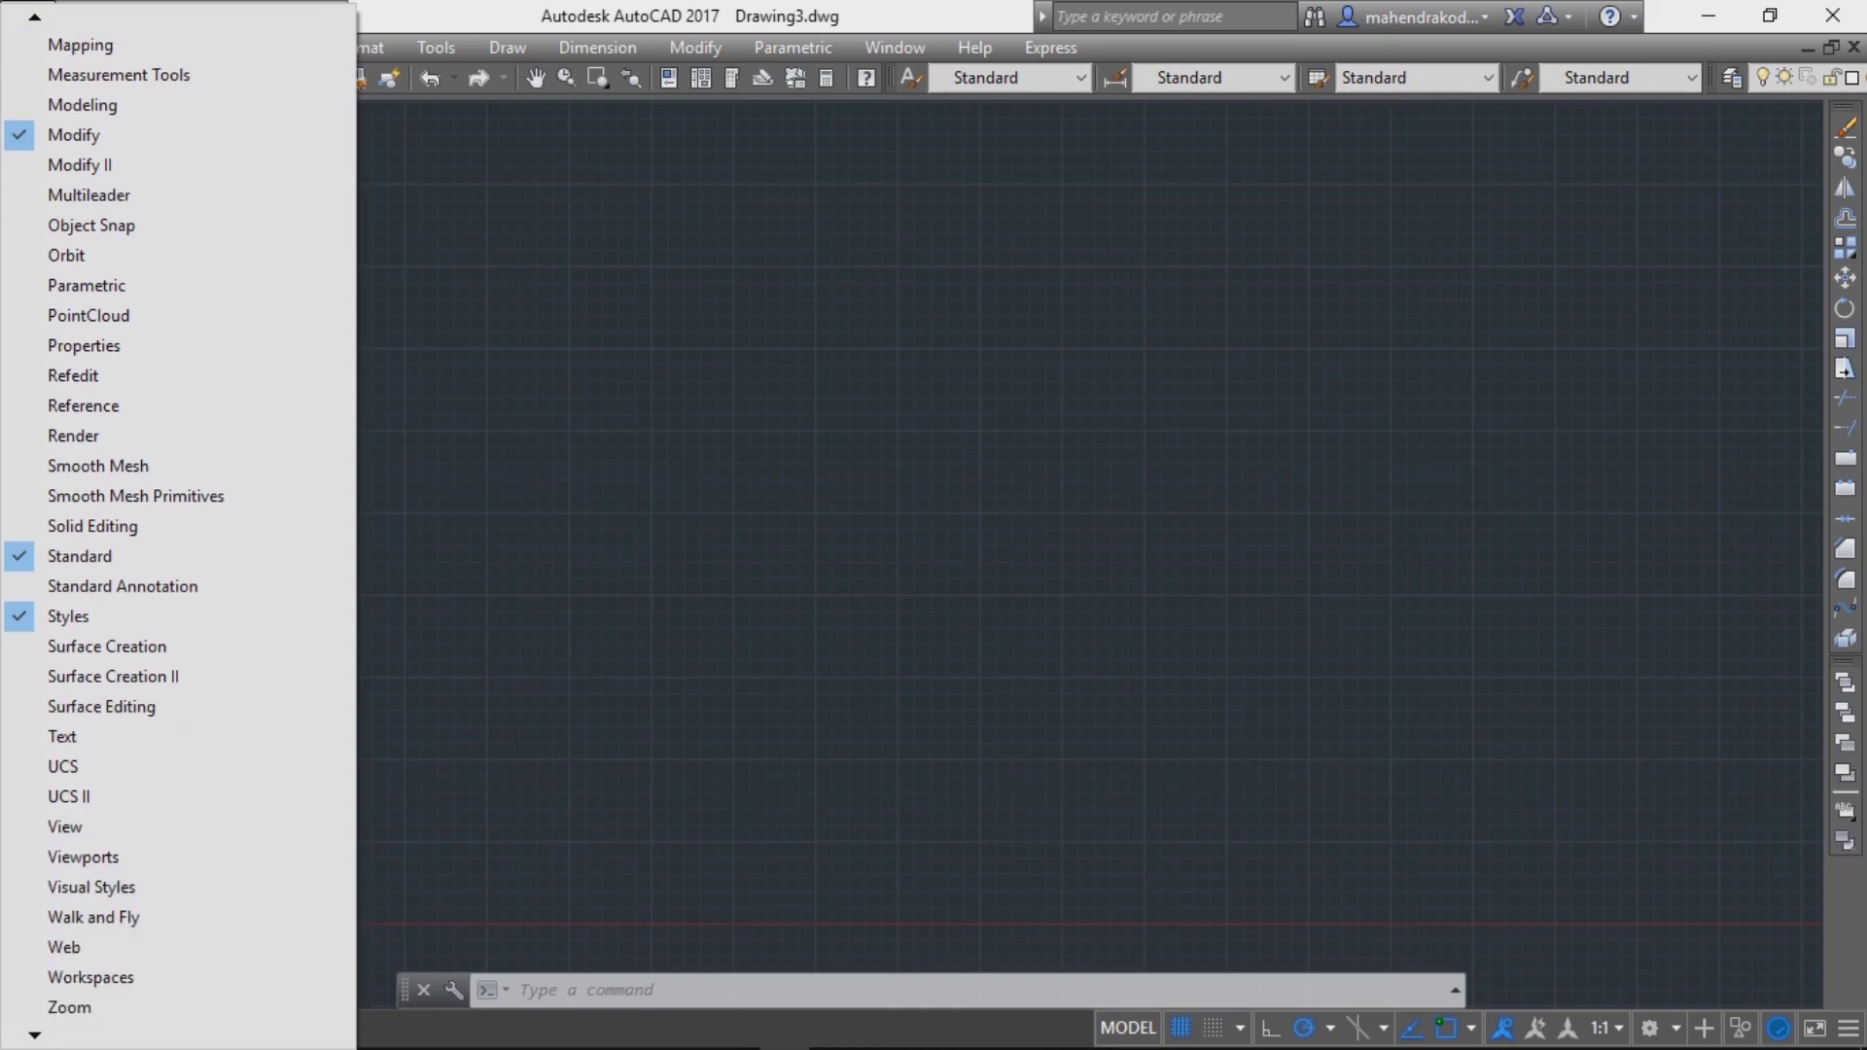
{"action": "scroll", "coordinate": [146, 525], "scroll_direction": "down", "scroll_amount": 3}
{"action": "left_click", "coordinate": [77, 881]}
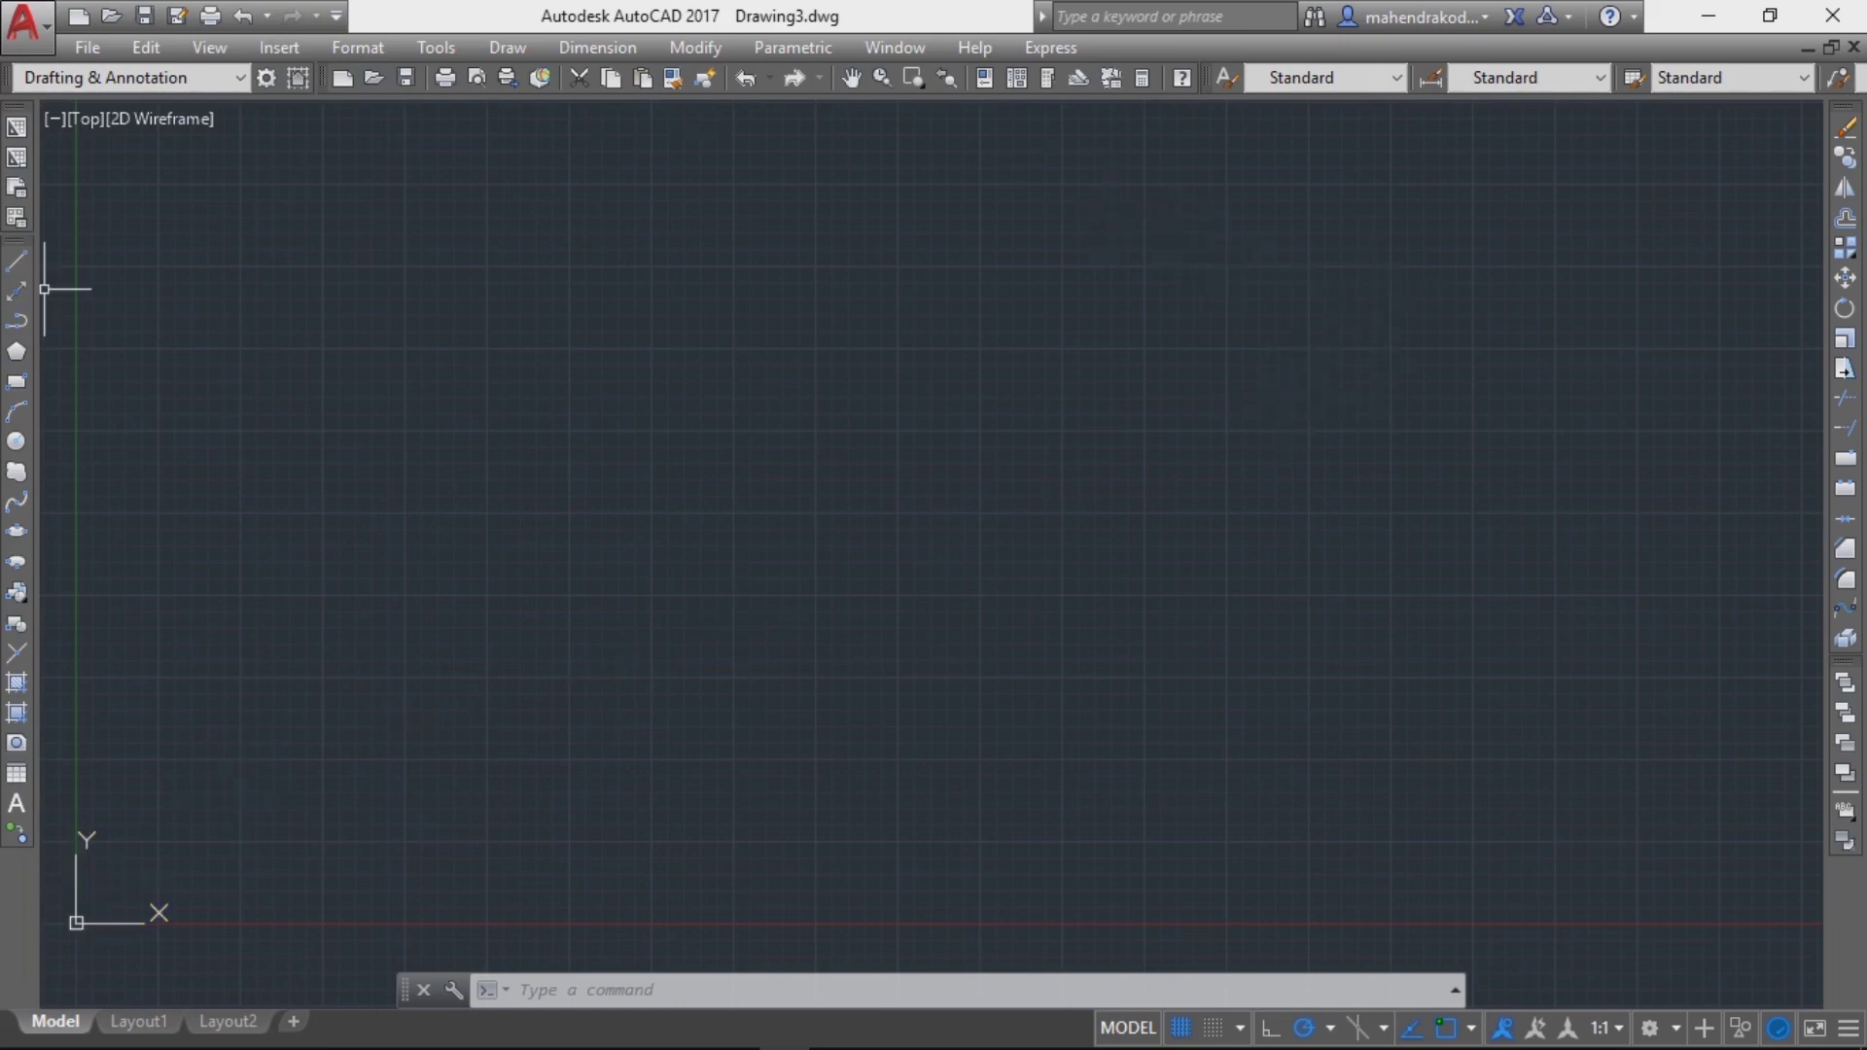
Dock the Draw toolbar on the left edge with the small floating toolbar beneath it
{"action": "left_click_drag", "start_coordinate": [17, 107], "coordinate": [23, 243]}
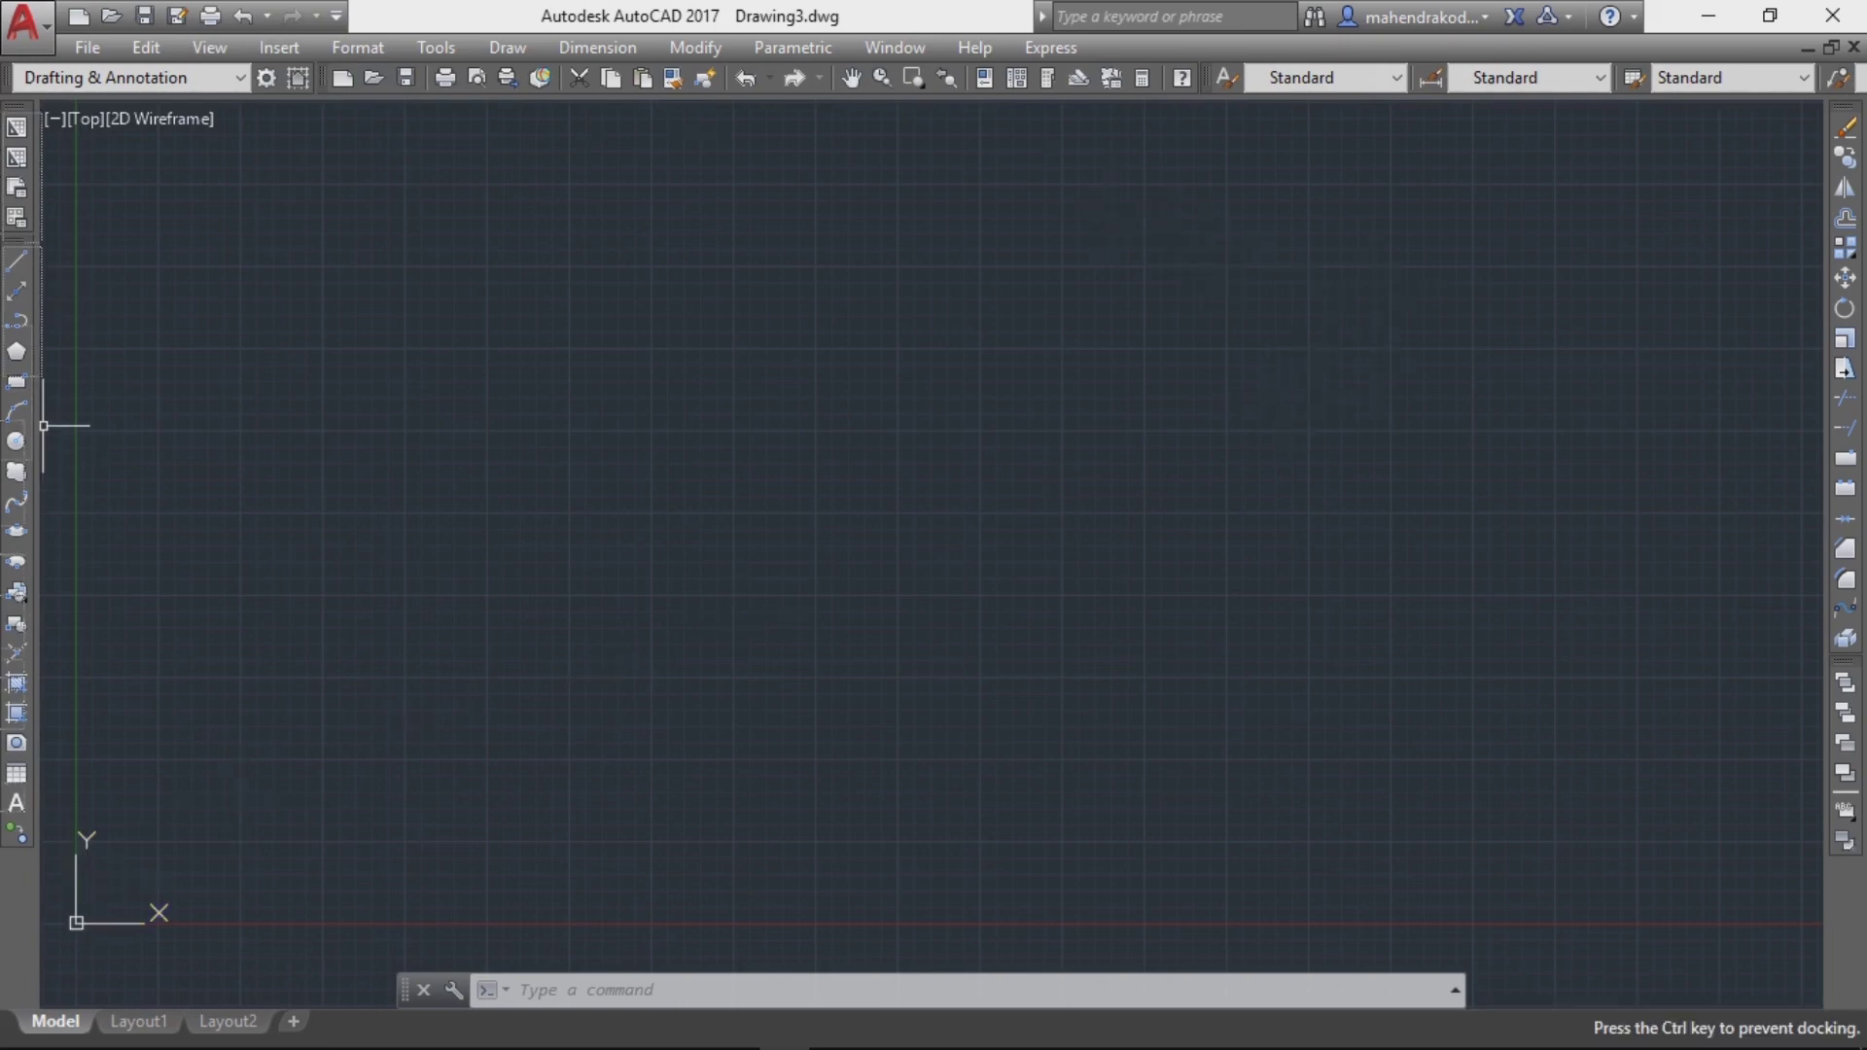
{"action": "left_click_drag", "start_coordinate": [43, 425], "coordinate": [43, 425]}
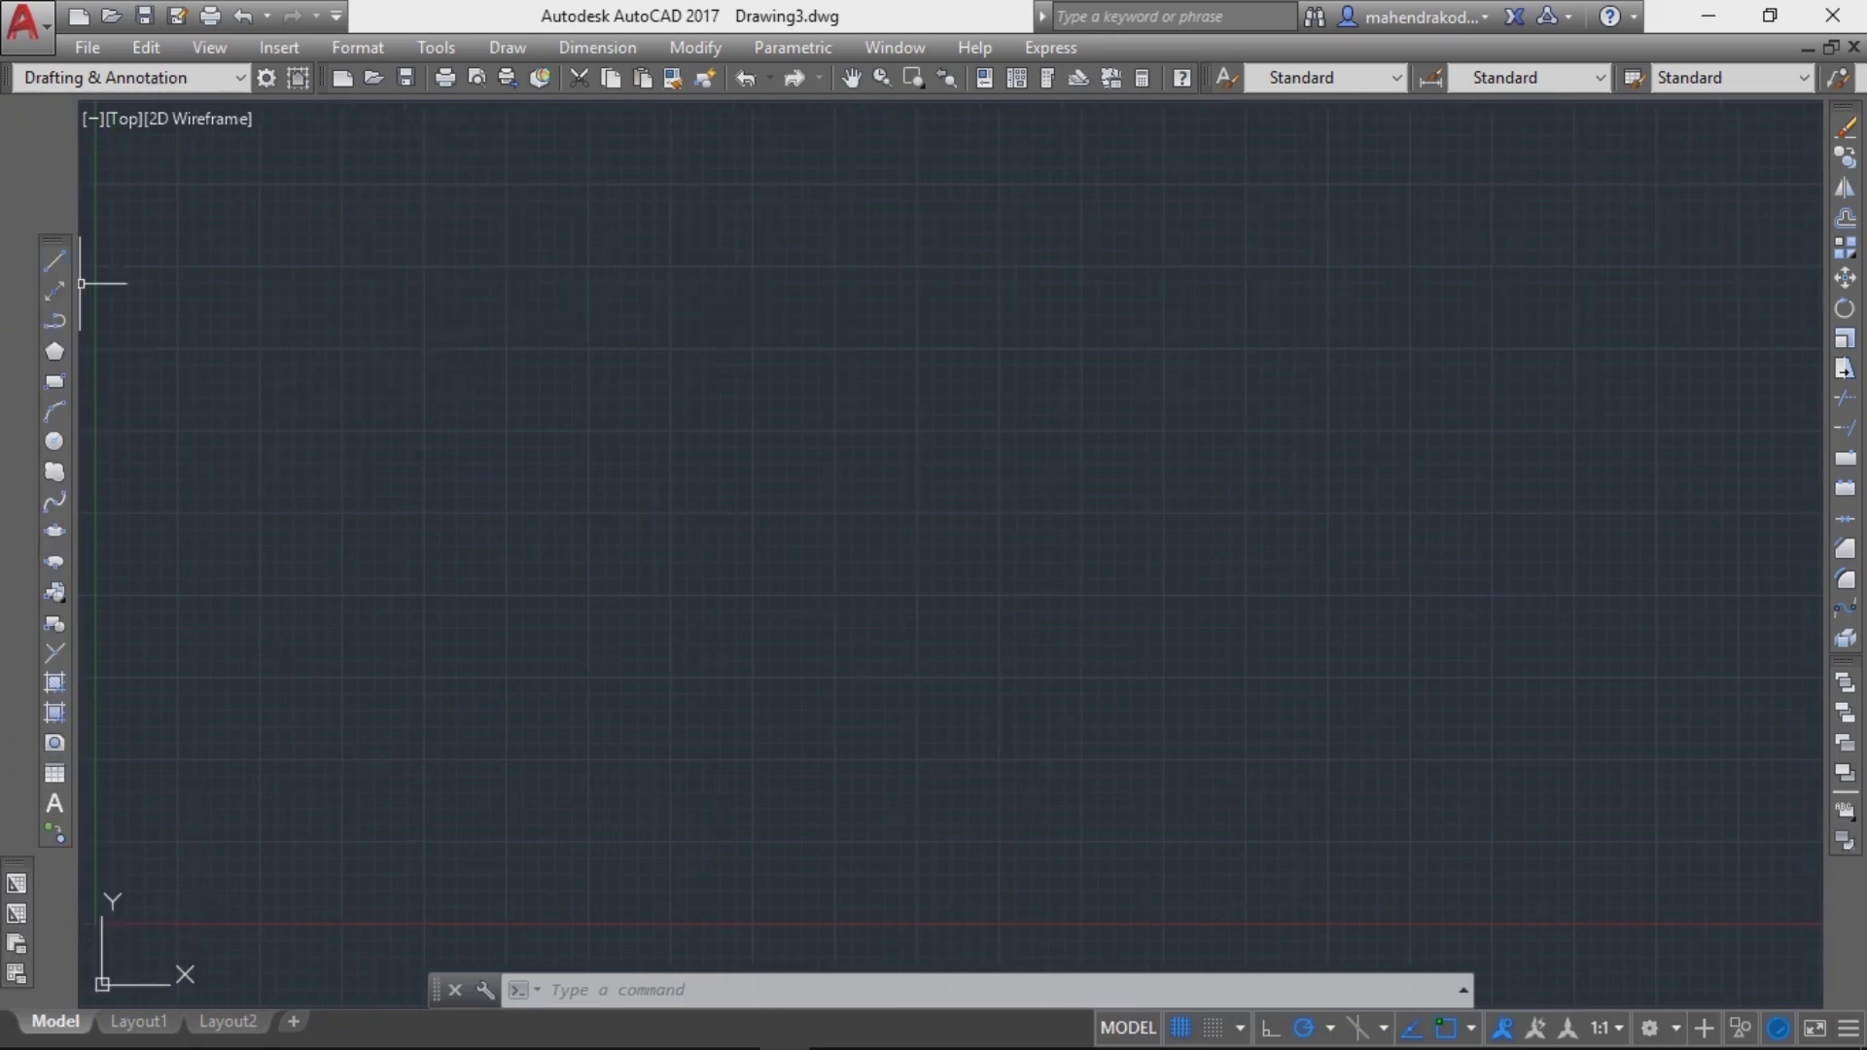
{"action": "left_click_drag", "start_coordinate": [54, 240], "coordinate": [43, 112]}
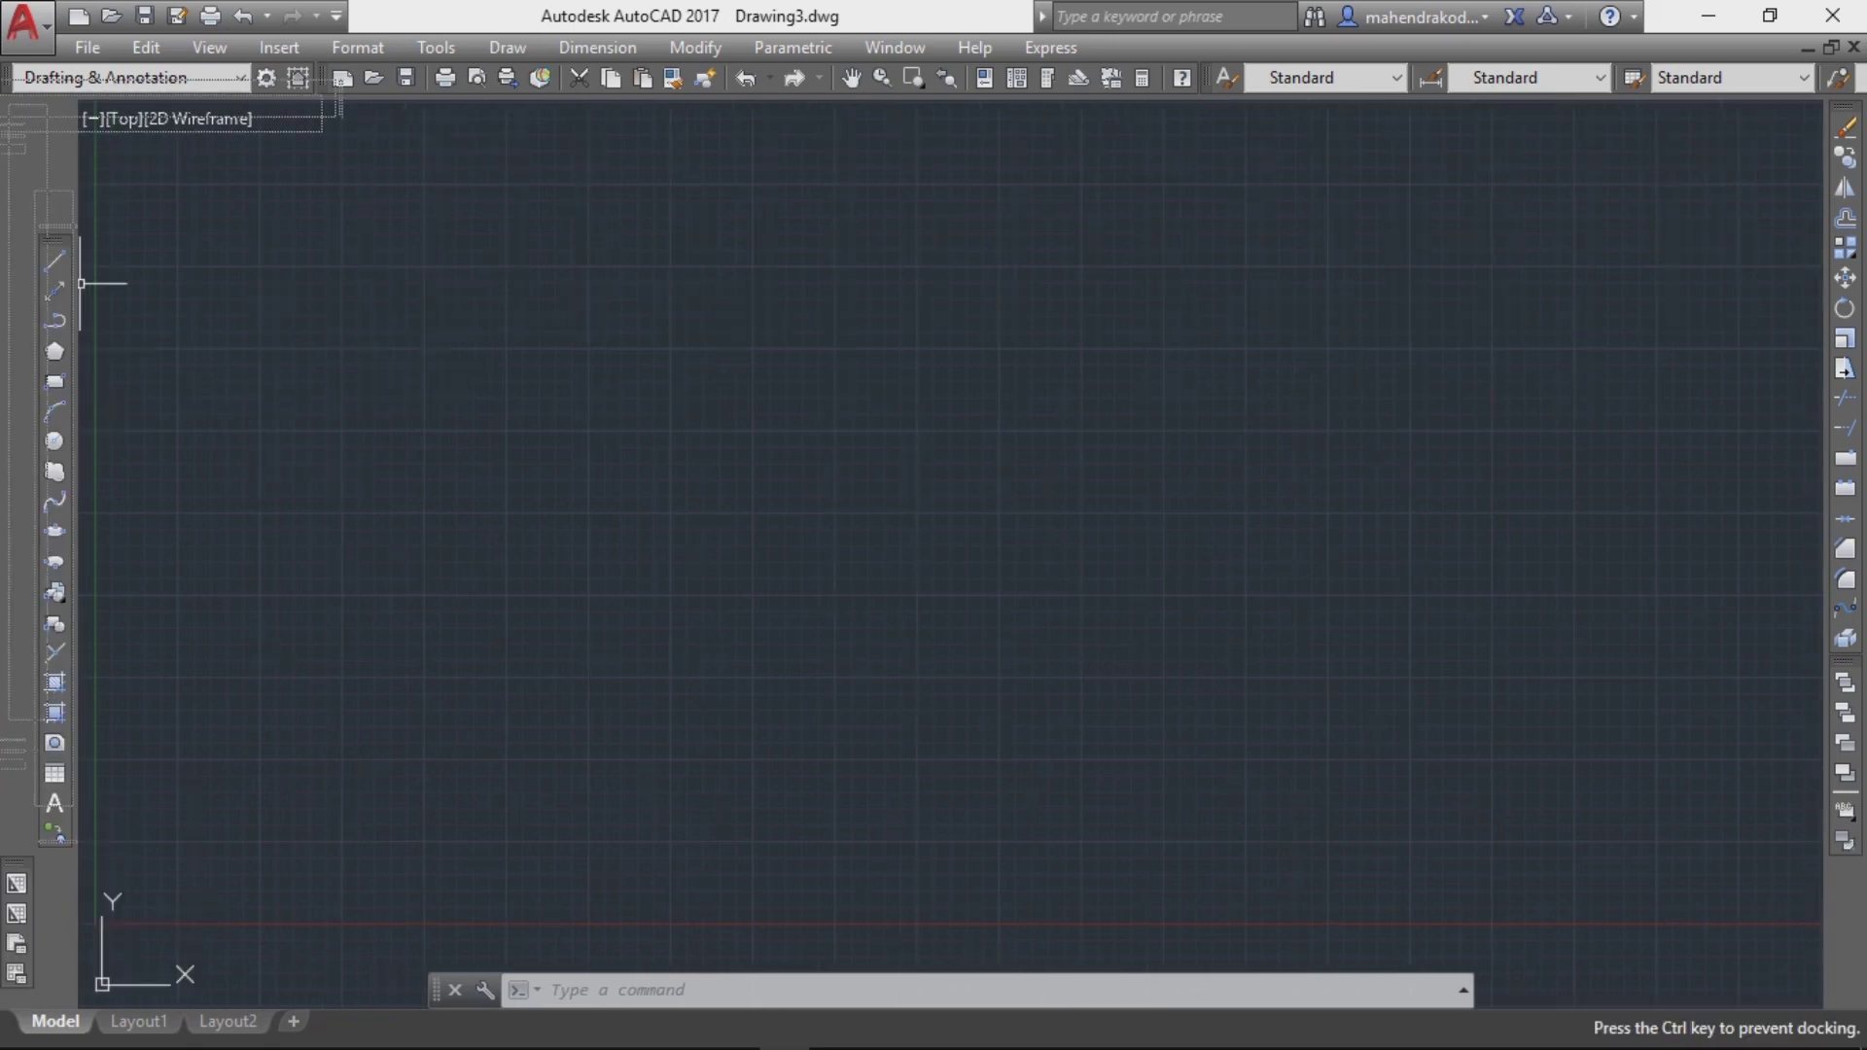
{"action": "left_click_drag", "start_coordinate": [81, 283], "coordinate": [81, 282]}
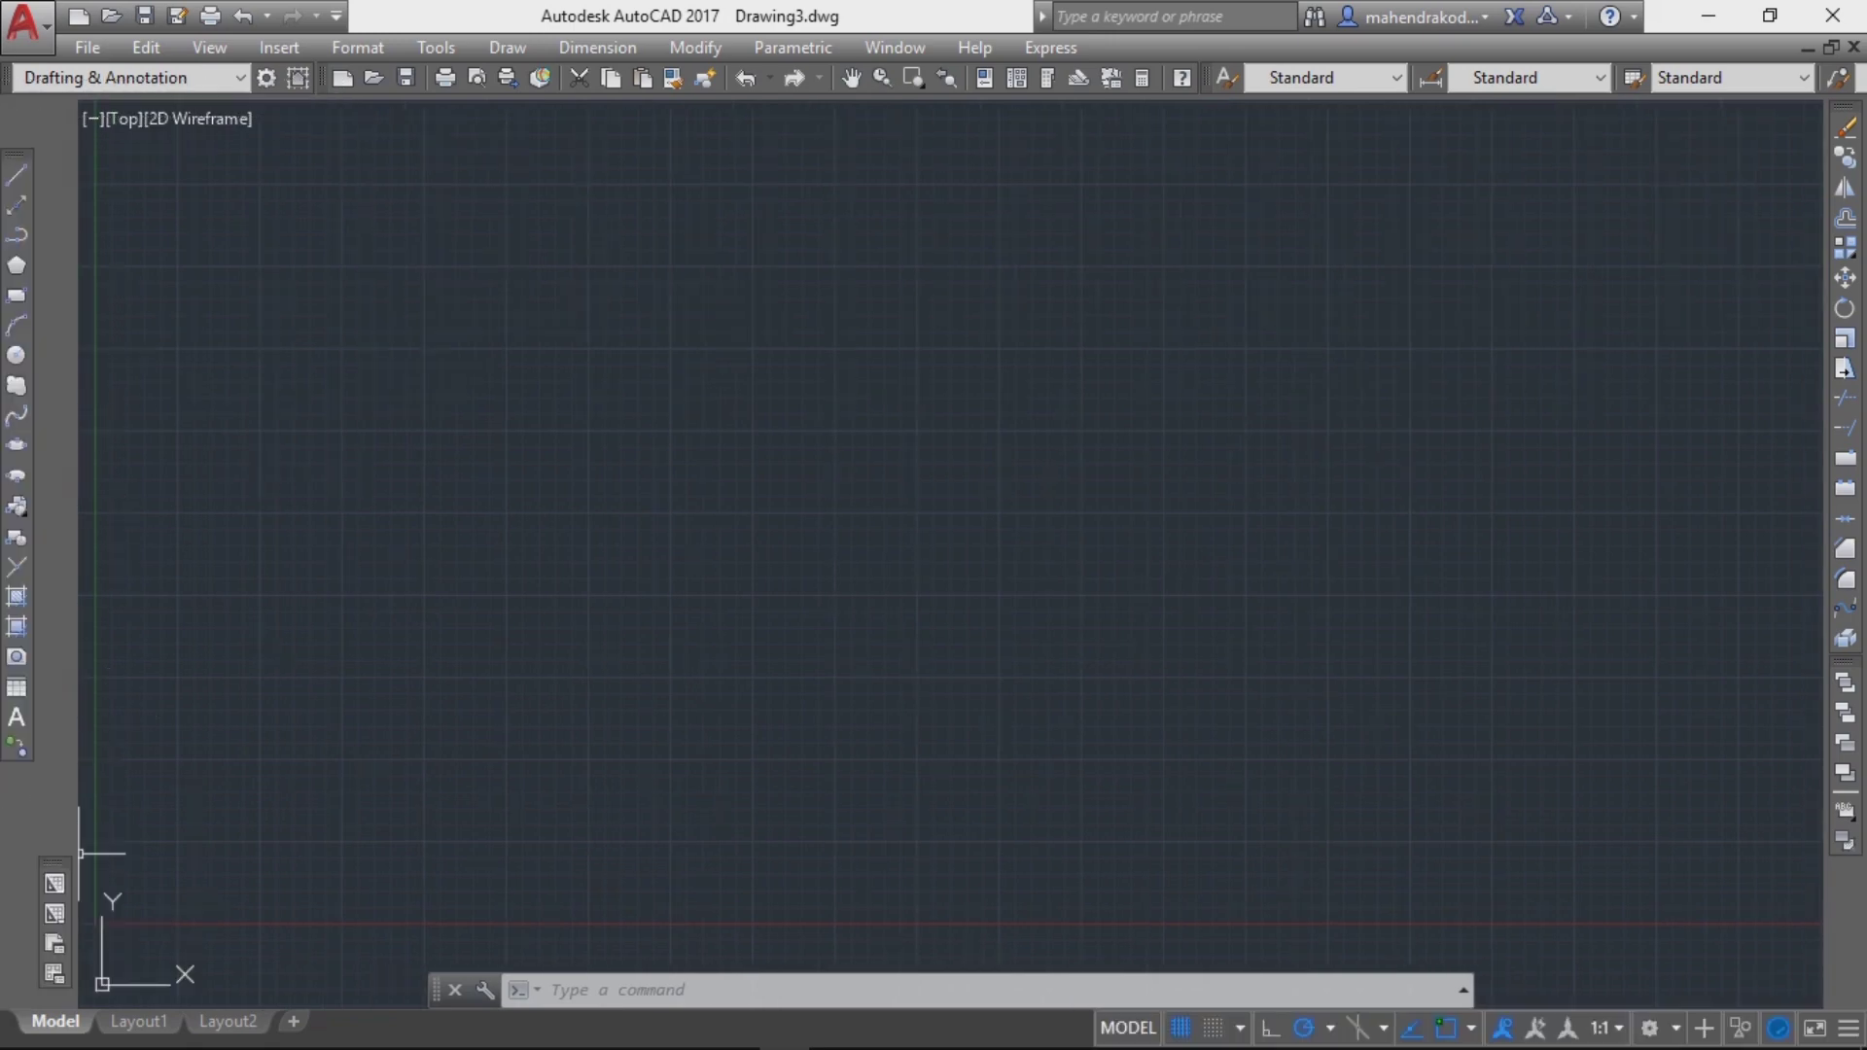
{"action": "left_click_drag", "start_coordinate": [53, 863], "coordinate": [16, 790]}
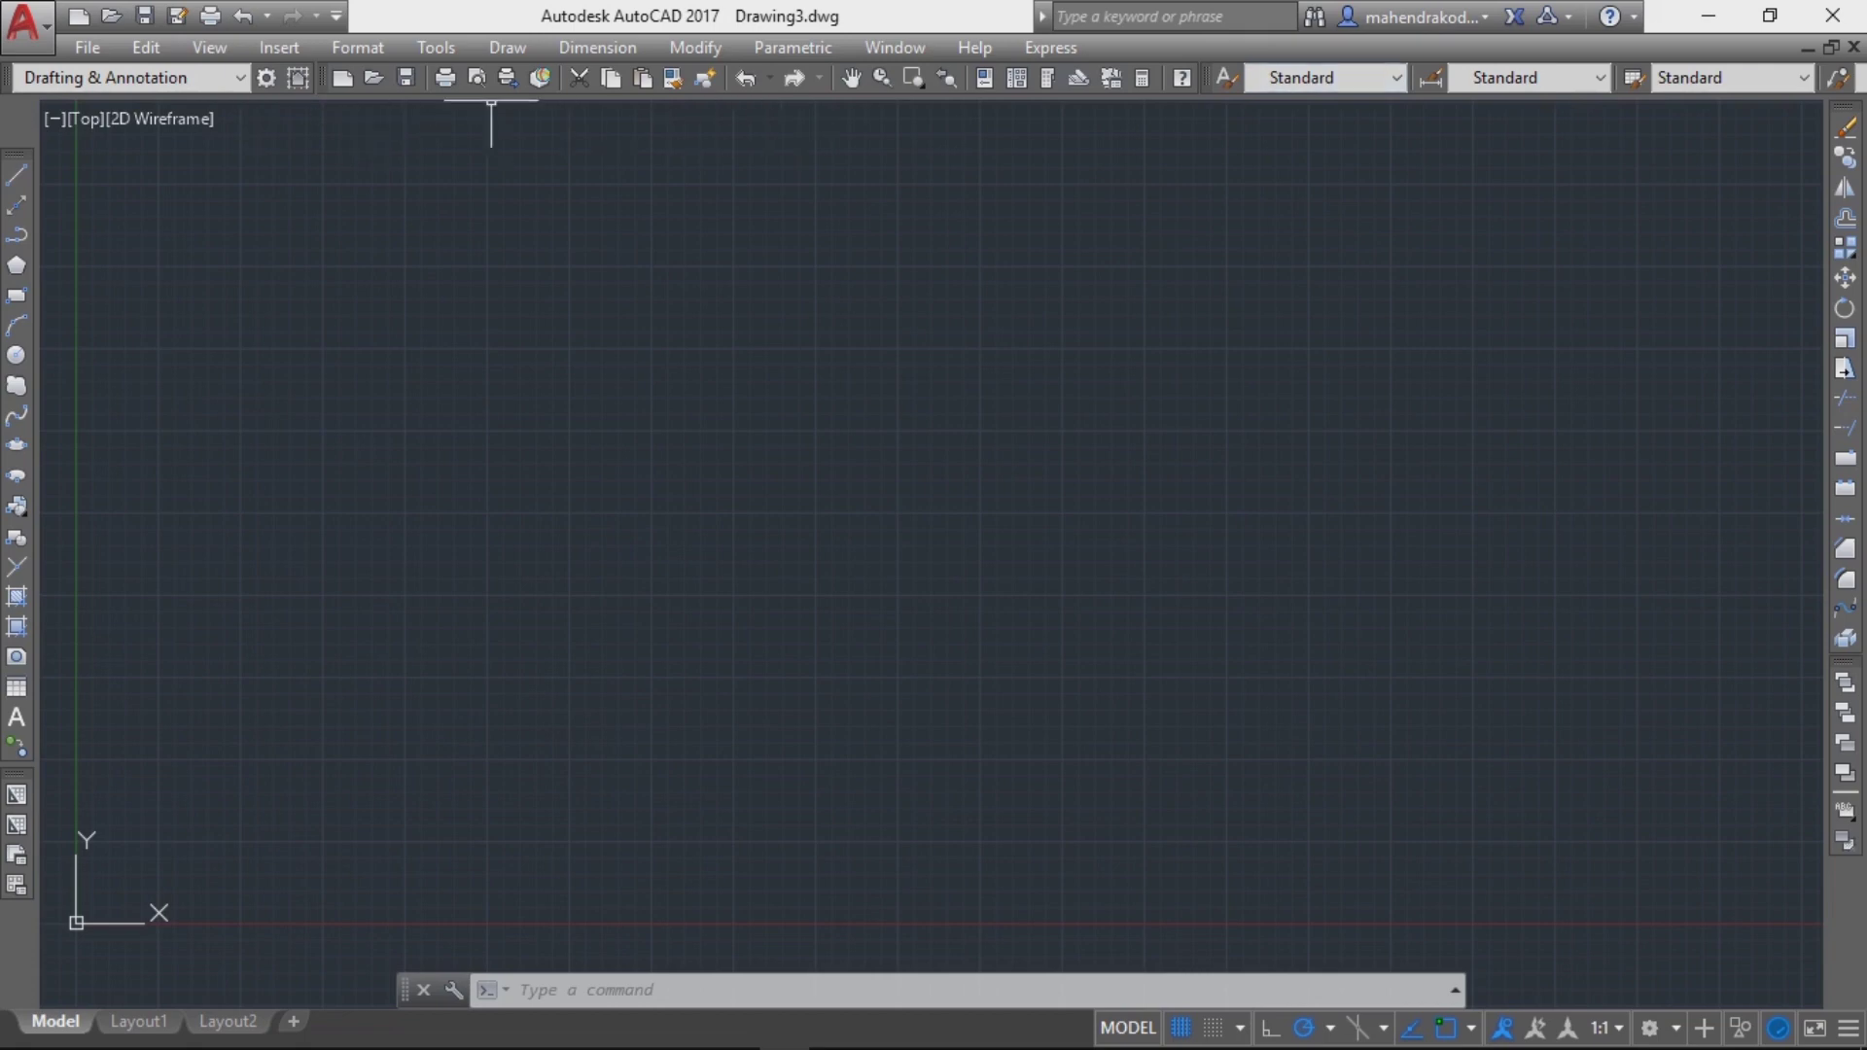
Line up Standard and Styles in the top row and dock Layers in the second row
{"action": "left_click_drag", "start_coordinate": [6, 78], "coordinate": [17, 114]}
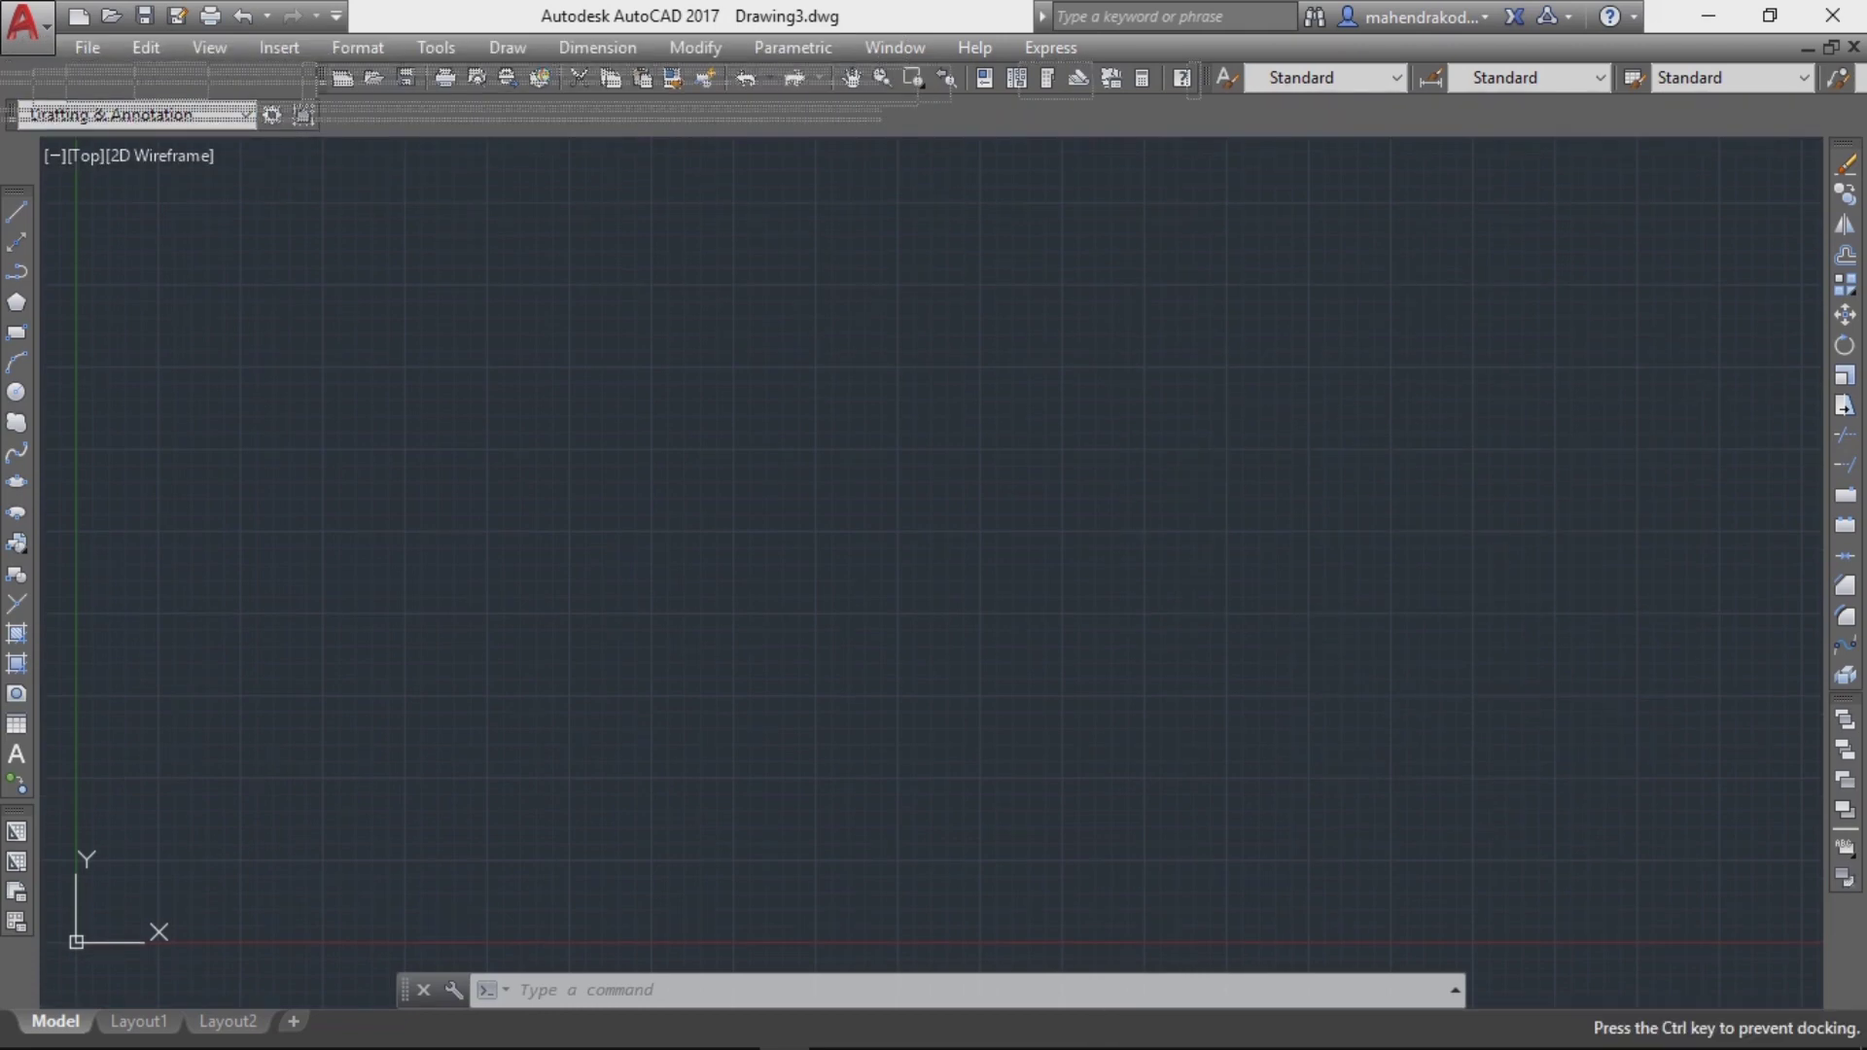
{"action": "left_click_drag", "start_coordinate": [324, 78], "coordinate": [10, 78]}
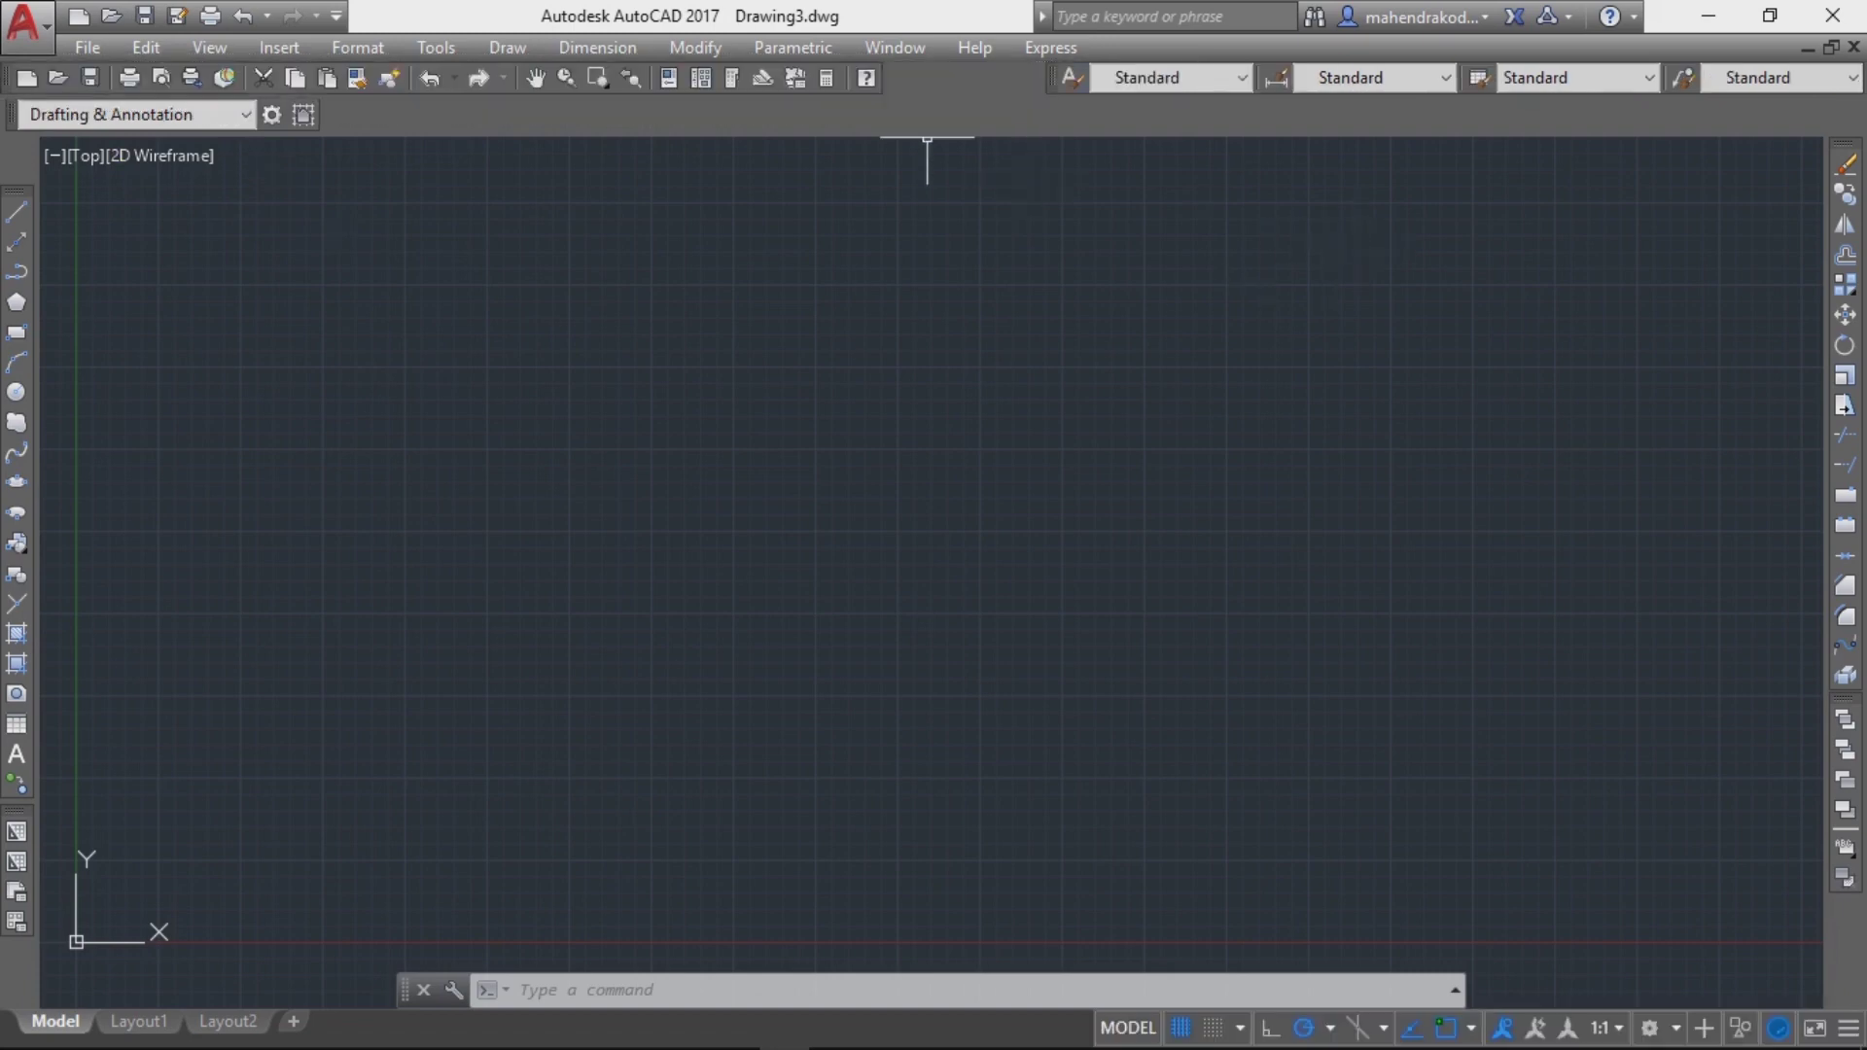
{"action": "left_click_drag", "start_coordinate": [1053, 78], "coordinate": [900, 78]}
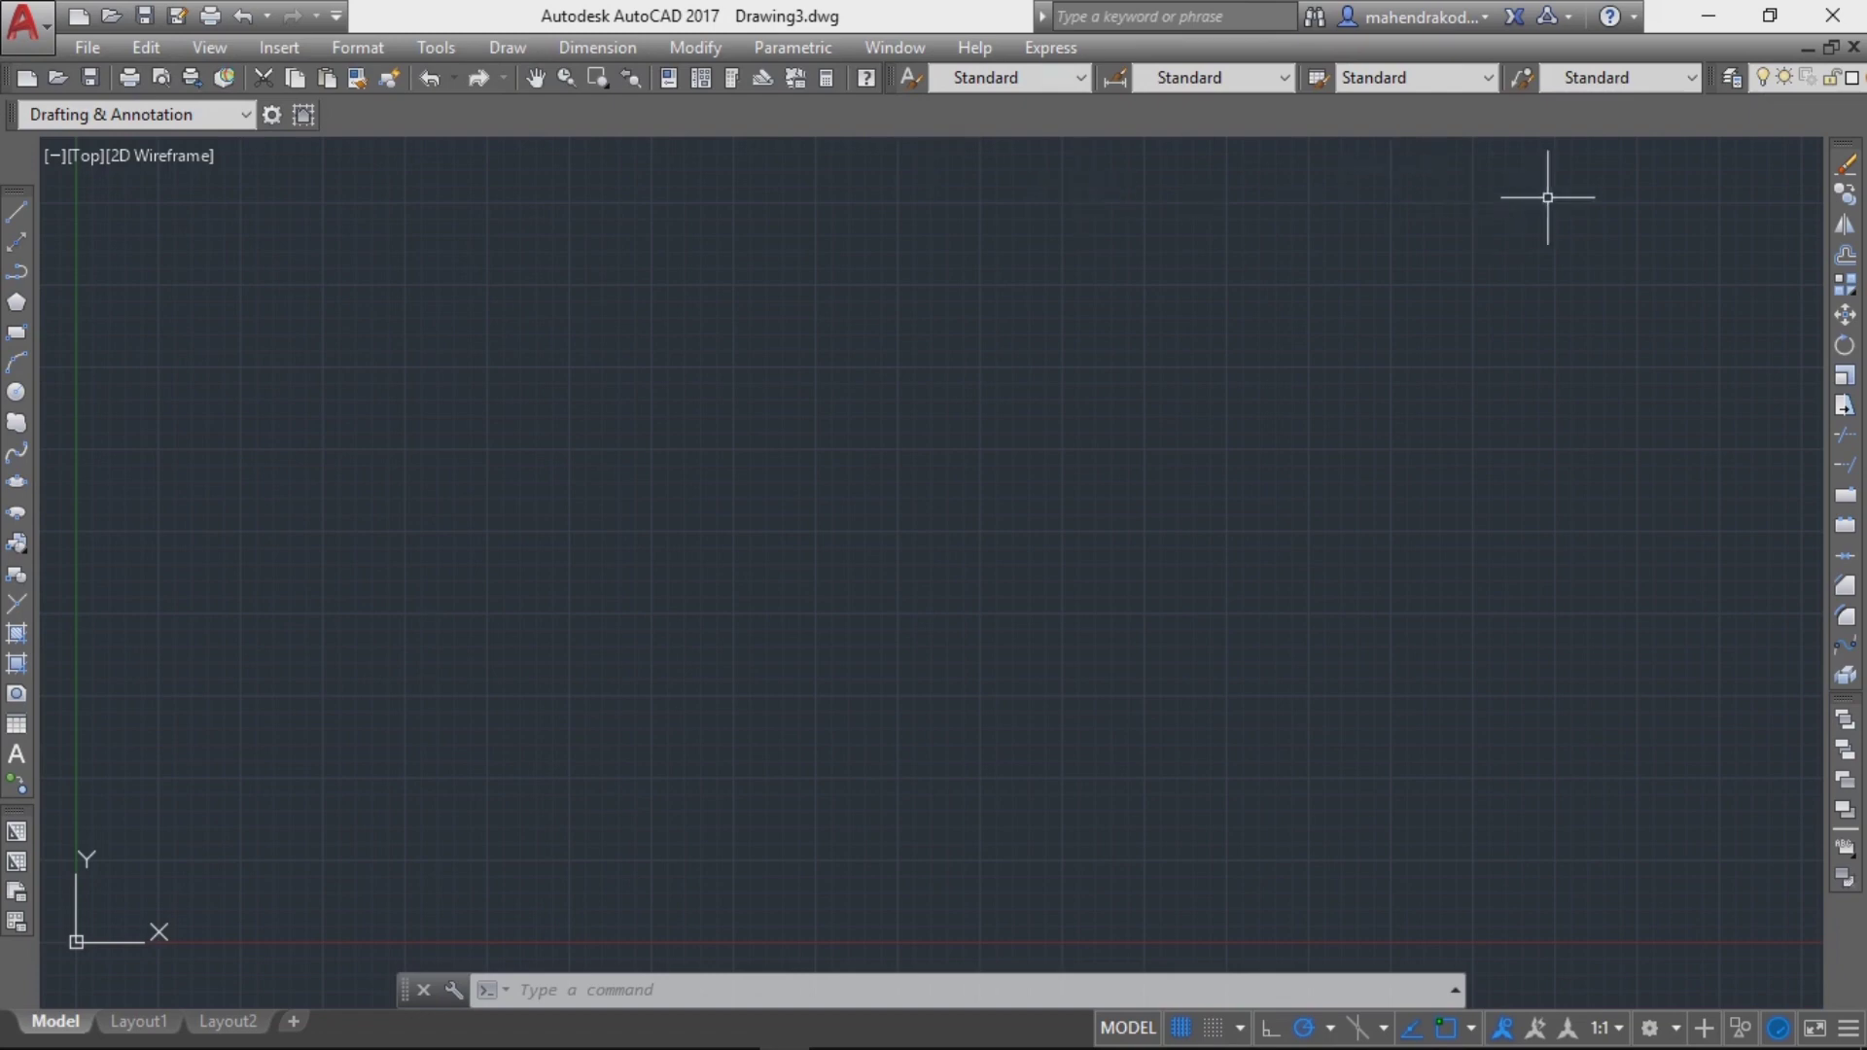
{"action": "left_click_drag", "start_coordinate": [1714, 78], "coordinate": [804, 112]}
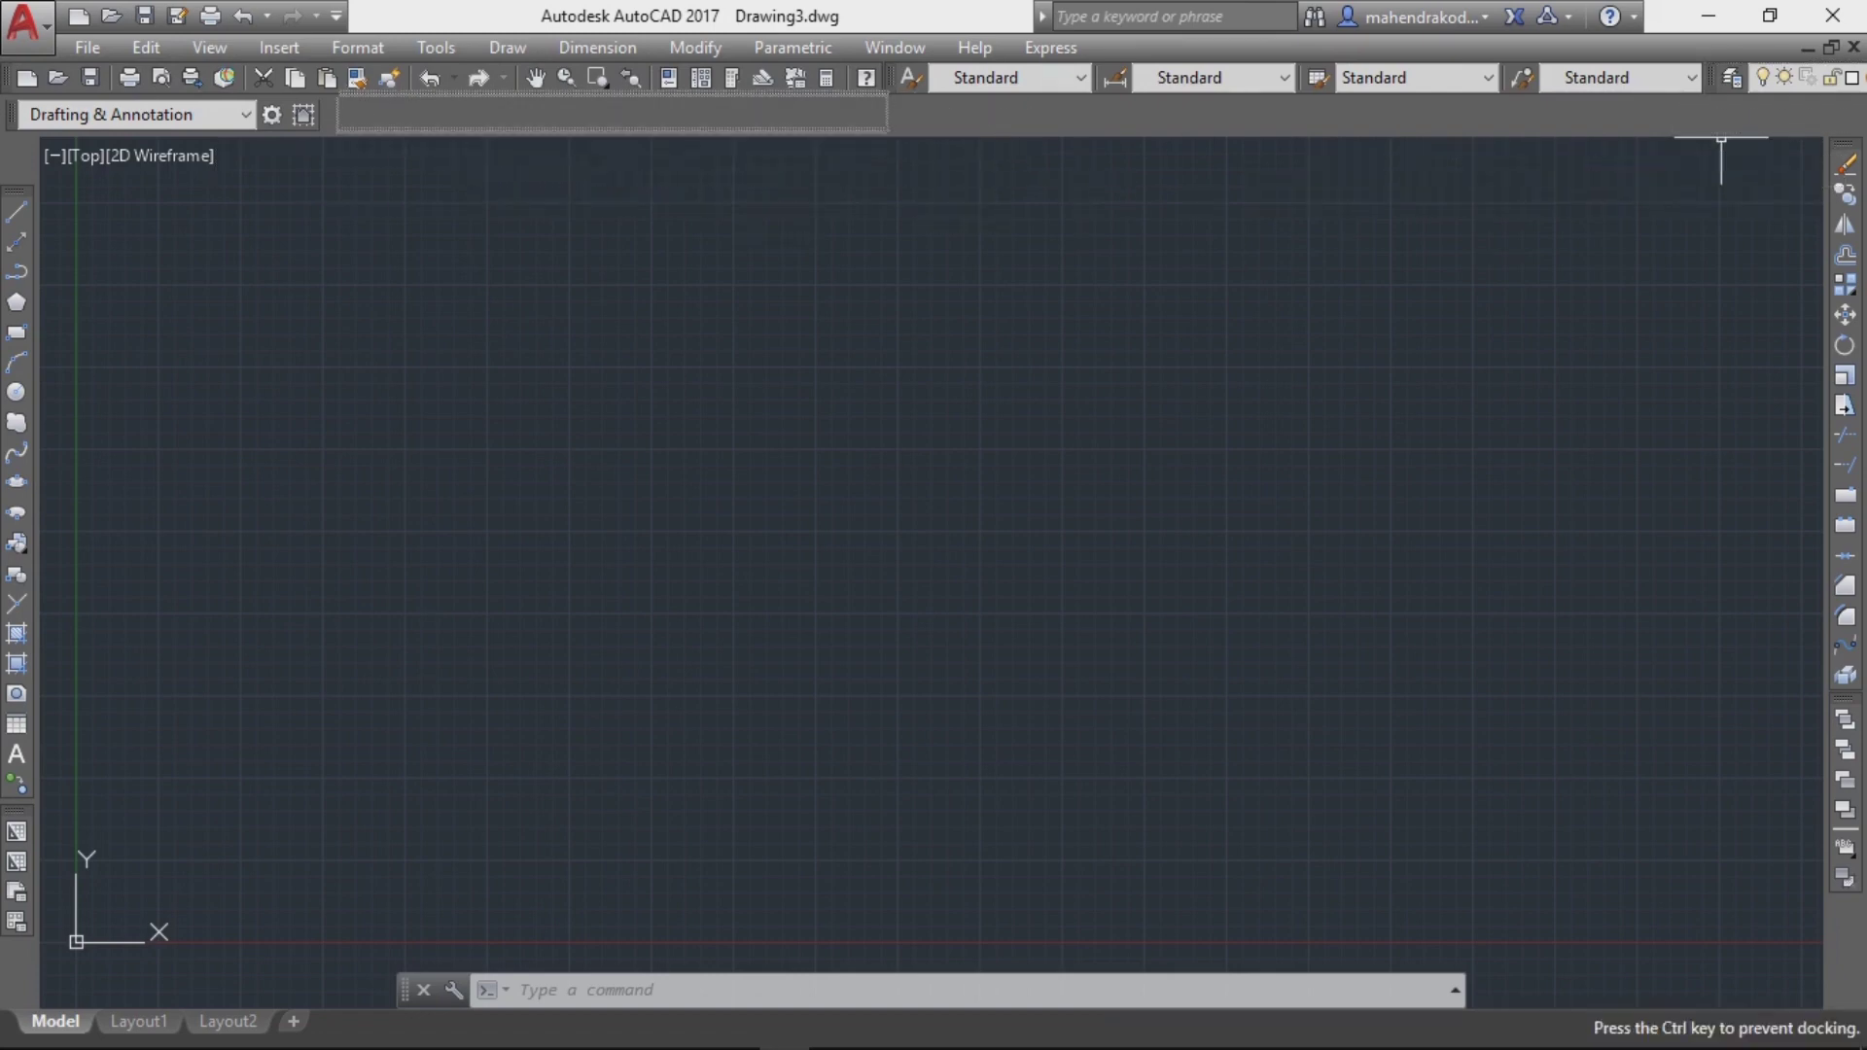
Turn on the Properties toolbar with ByLayer/ByColor colour, linetype and lineweight settings
{"action": "right_click", "coordinate": [121, 691]}
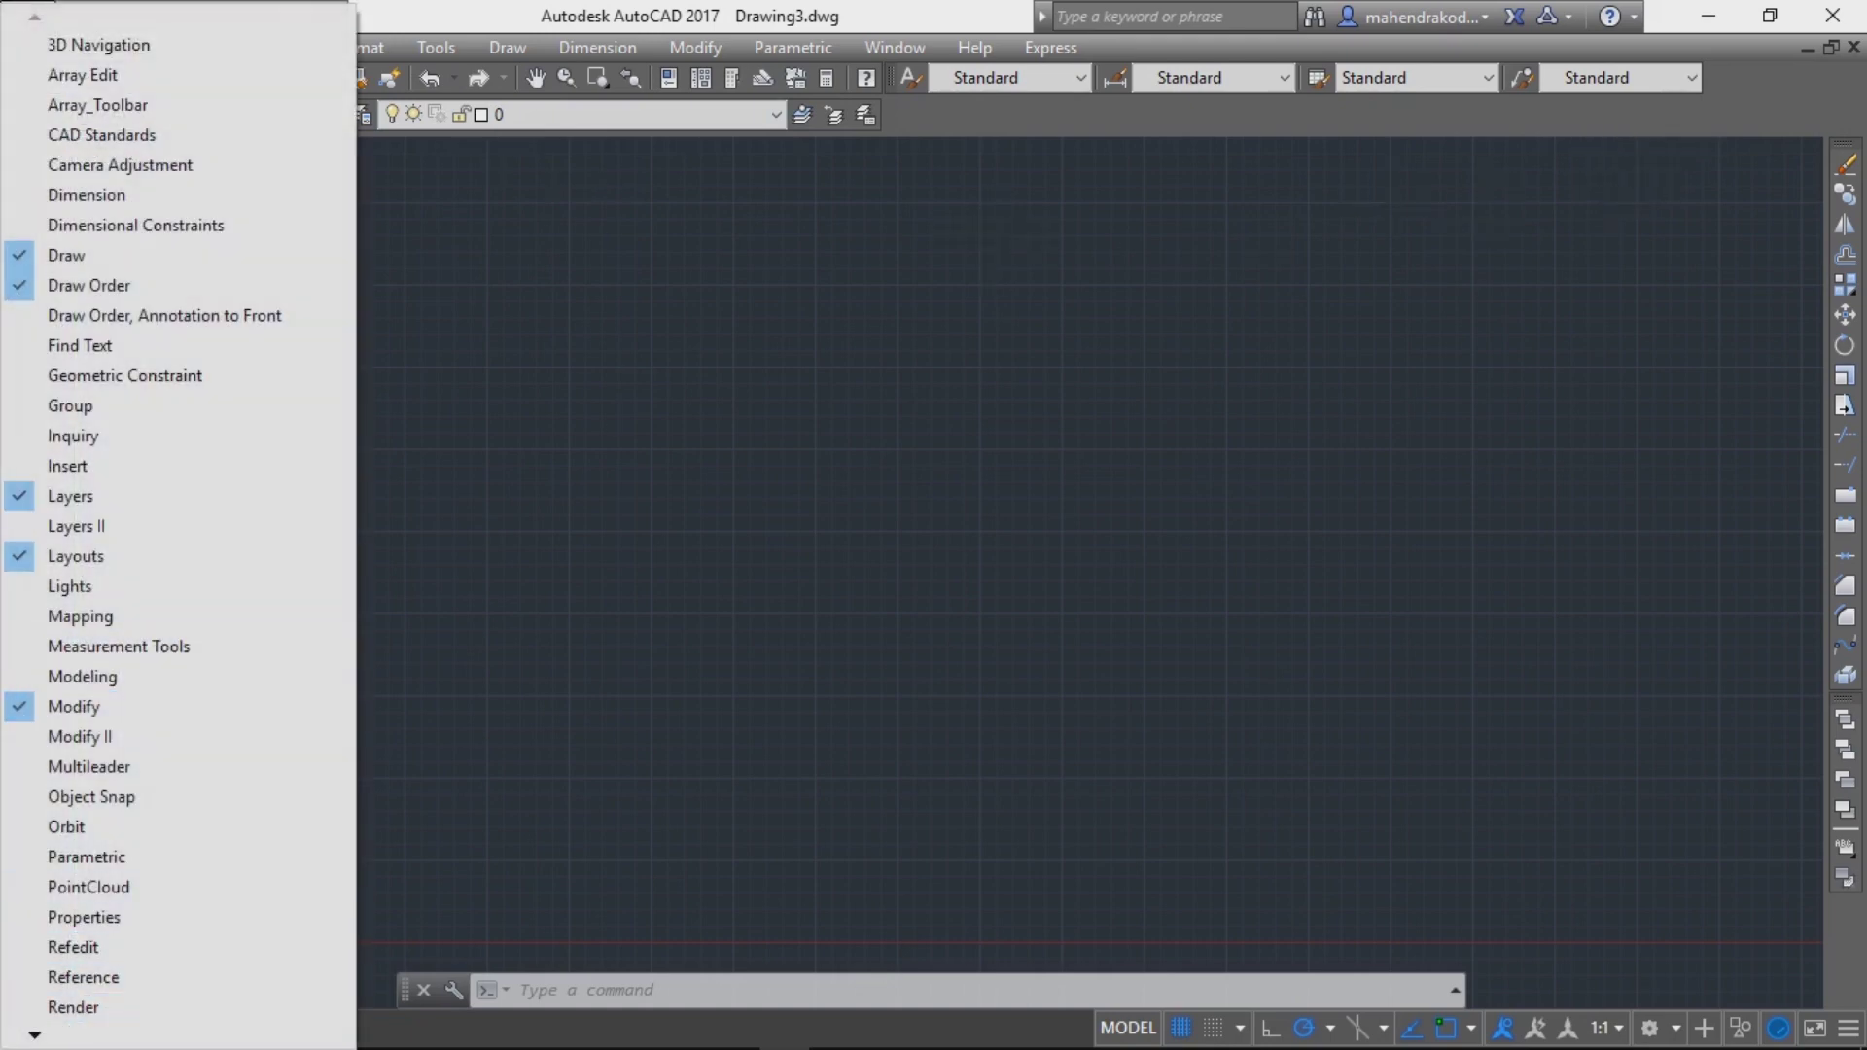
{"action": "left_click", "coordinate": [84, 917]}
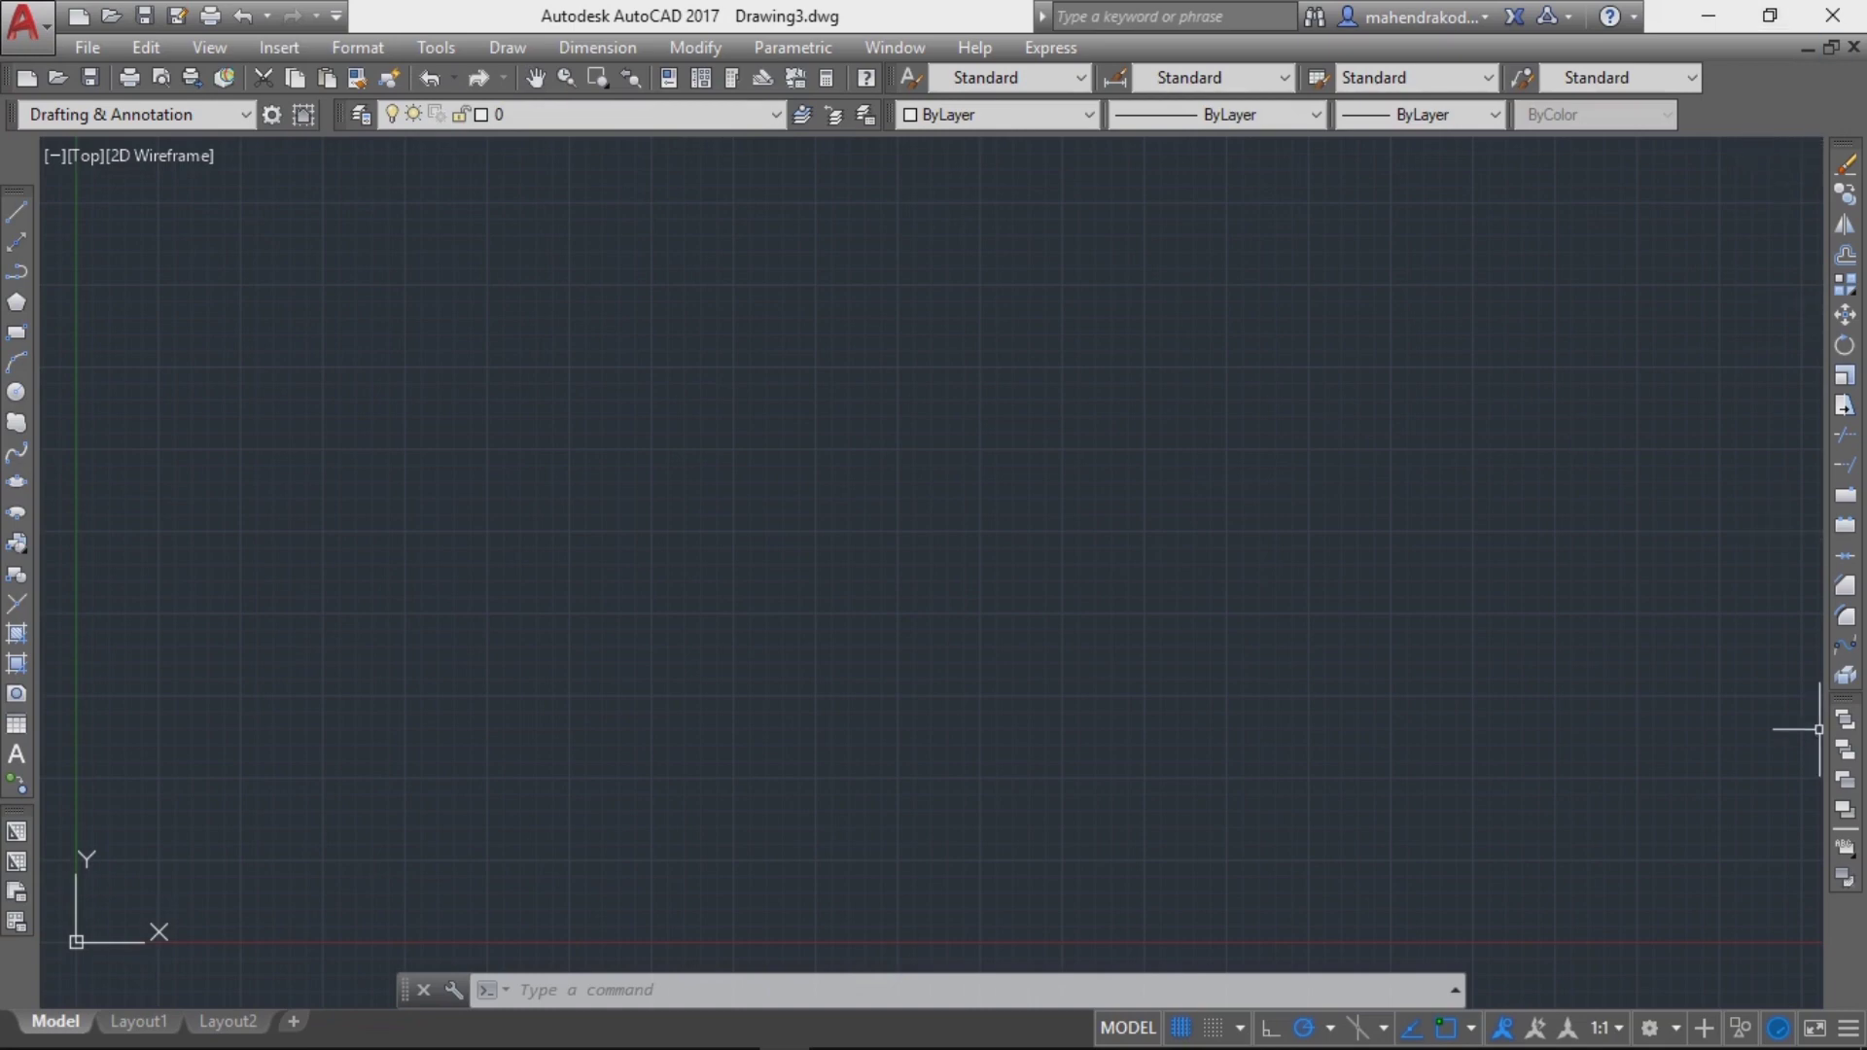
{"action": "left_click", "coordinate": [450, 421]}
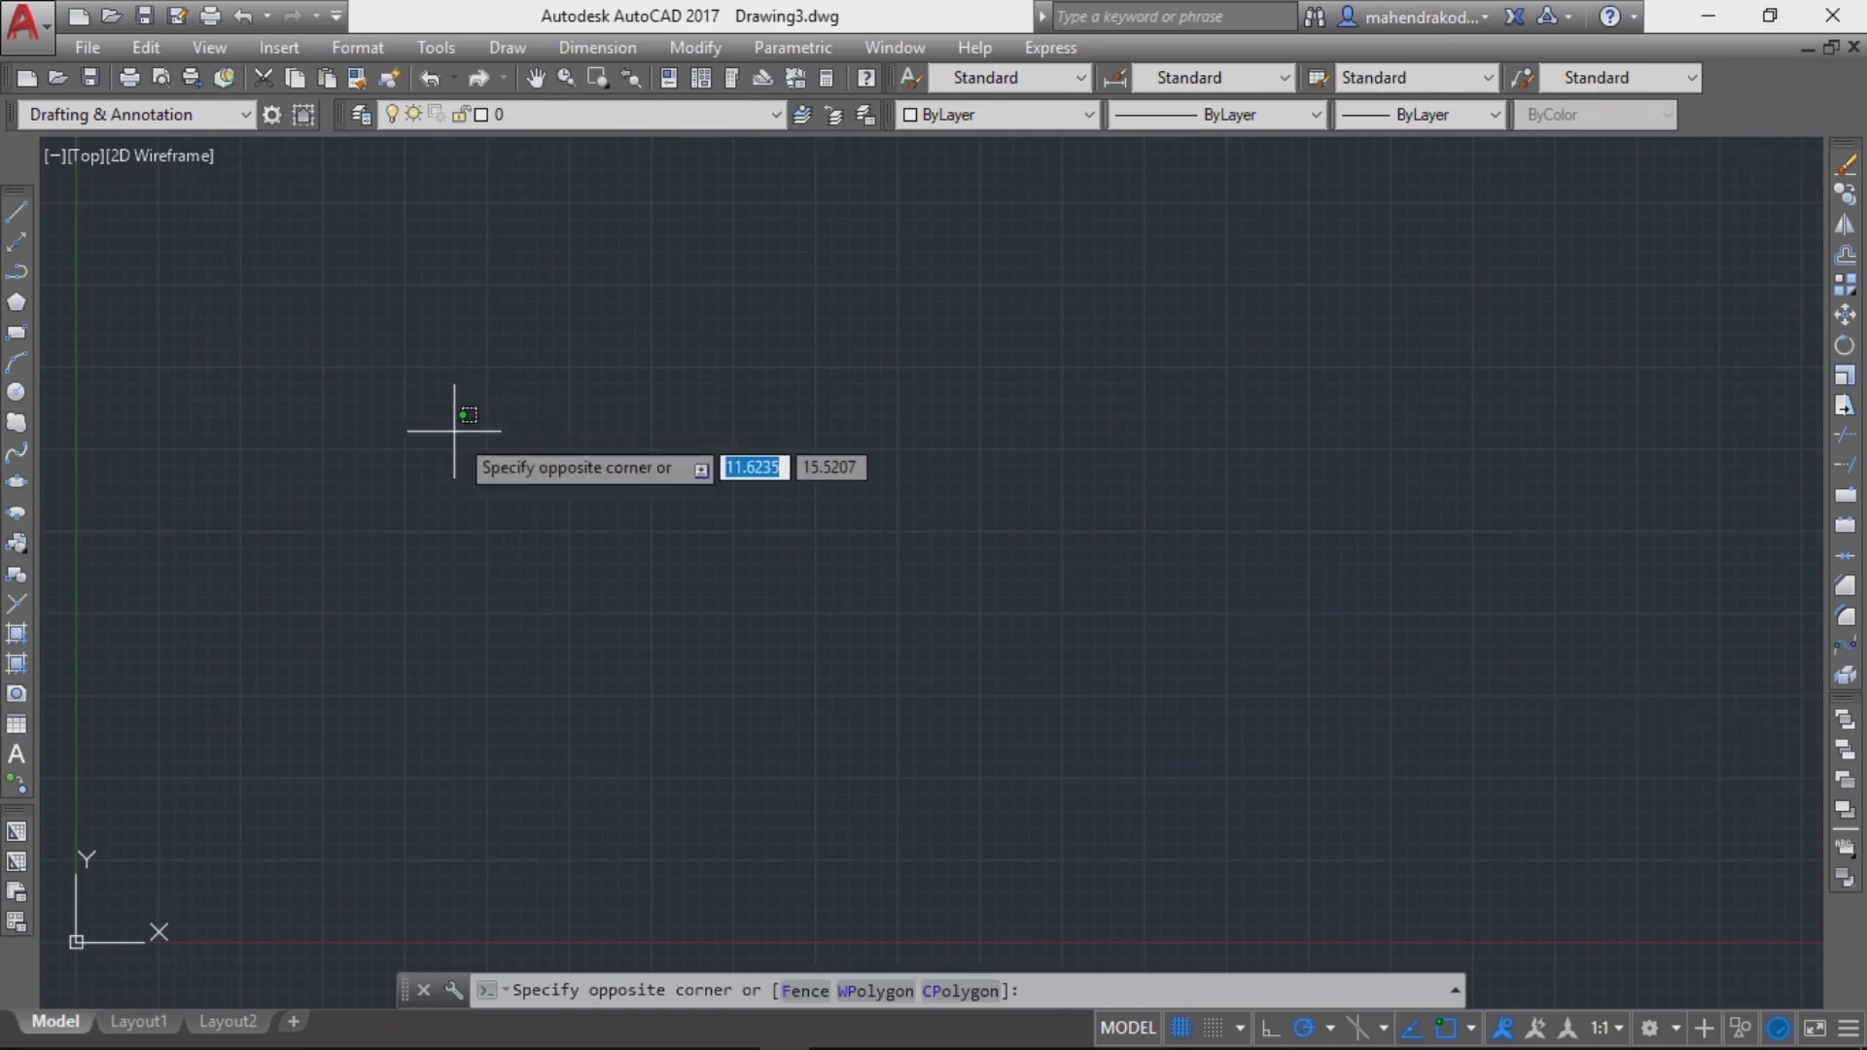
Undock the command line and move it up as a floating bar
{"action": "right_click", "coordinate": [450, 430]}
{"action": "left_click", "coordinate": [371, 423]}
{"action": "left_click", "coordinate": [483, 414]}
{"action": "left_click", "coordinate": [984, 405]}
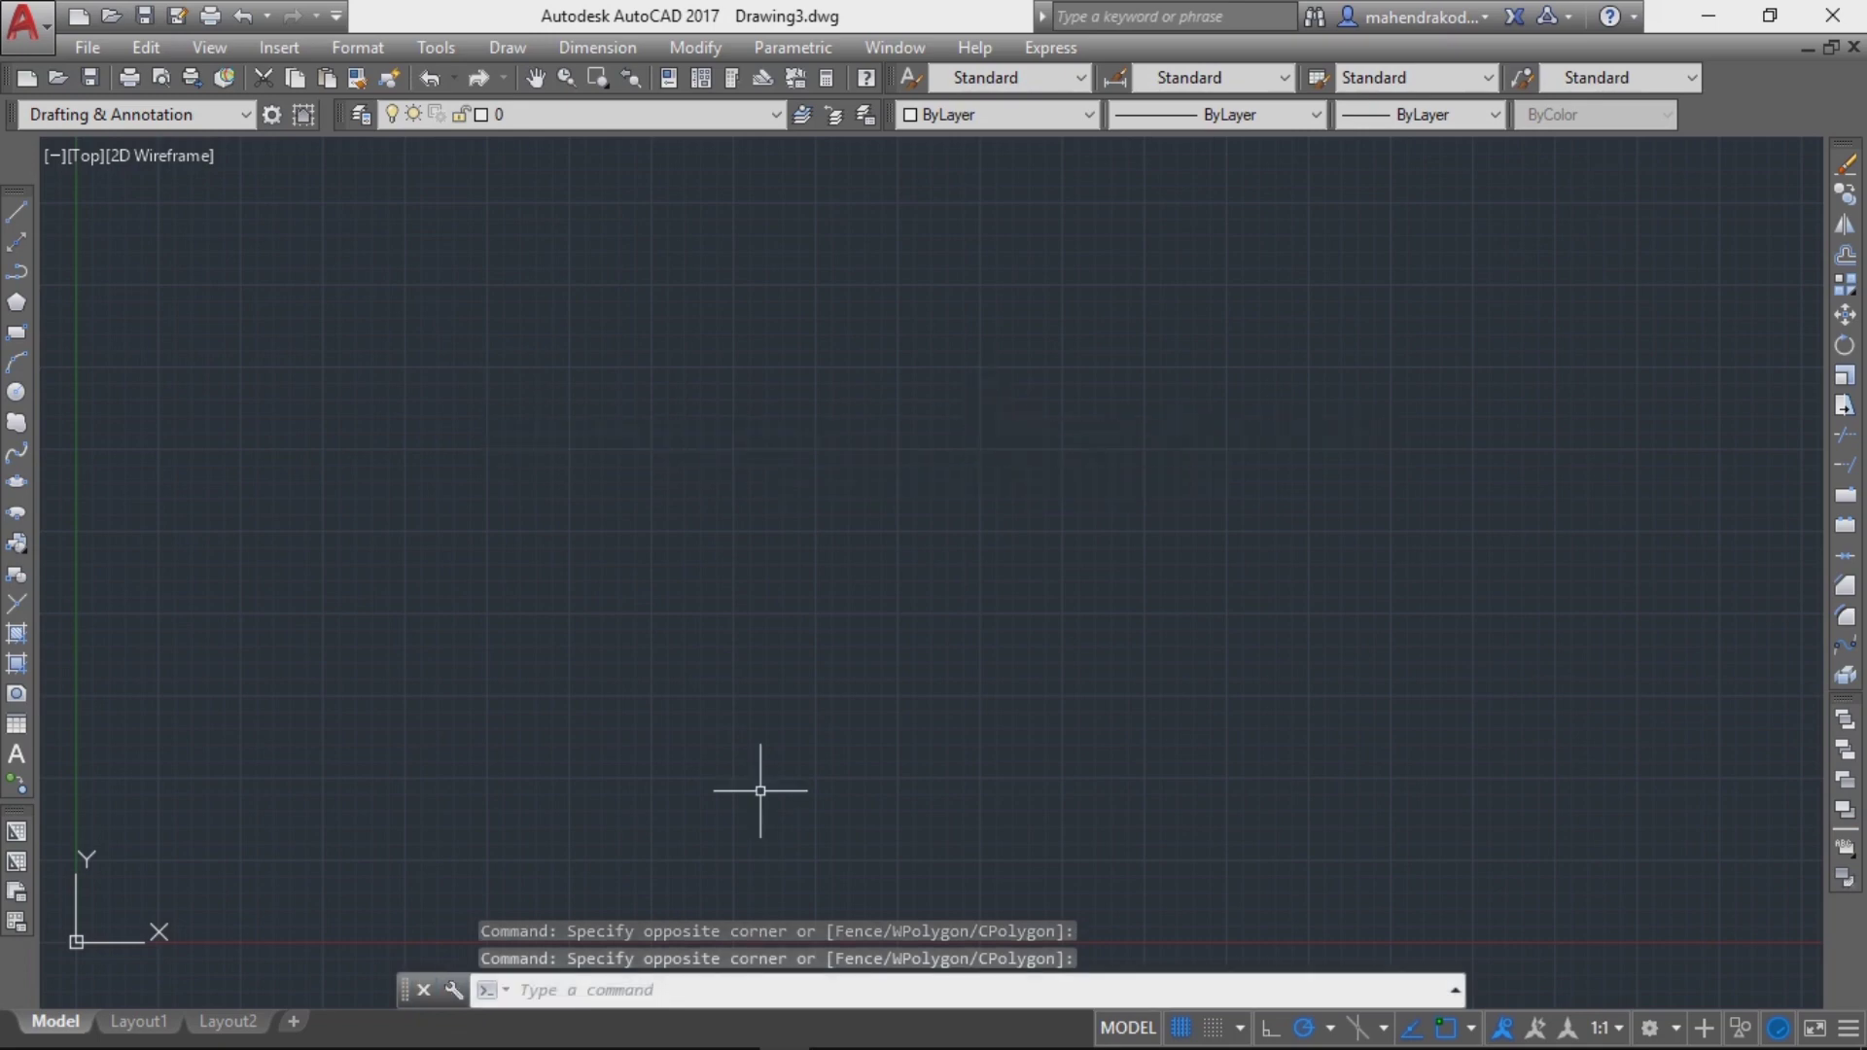
{"action": "mouse_move", "coordinate": [405, 990]}
{"action": "left_mouse_down"}
{"action": "mouse_move", "coordinate": [616, 547]}
{"action": "mouse_move", "coordinate": [600, 529]}
{"action": "mouse_move", "coordinate": [520, 908]}
{"action": "left_mouse_up"}
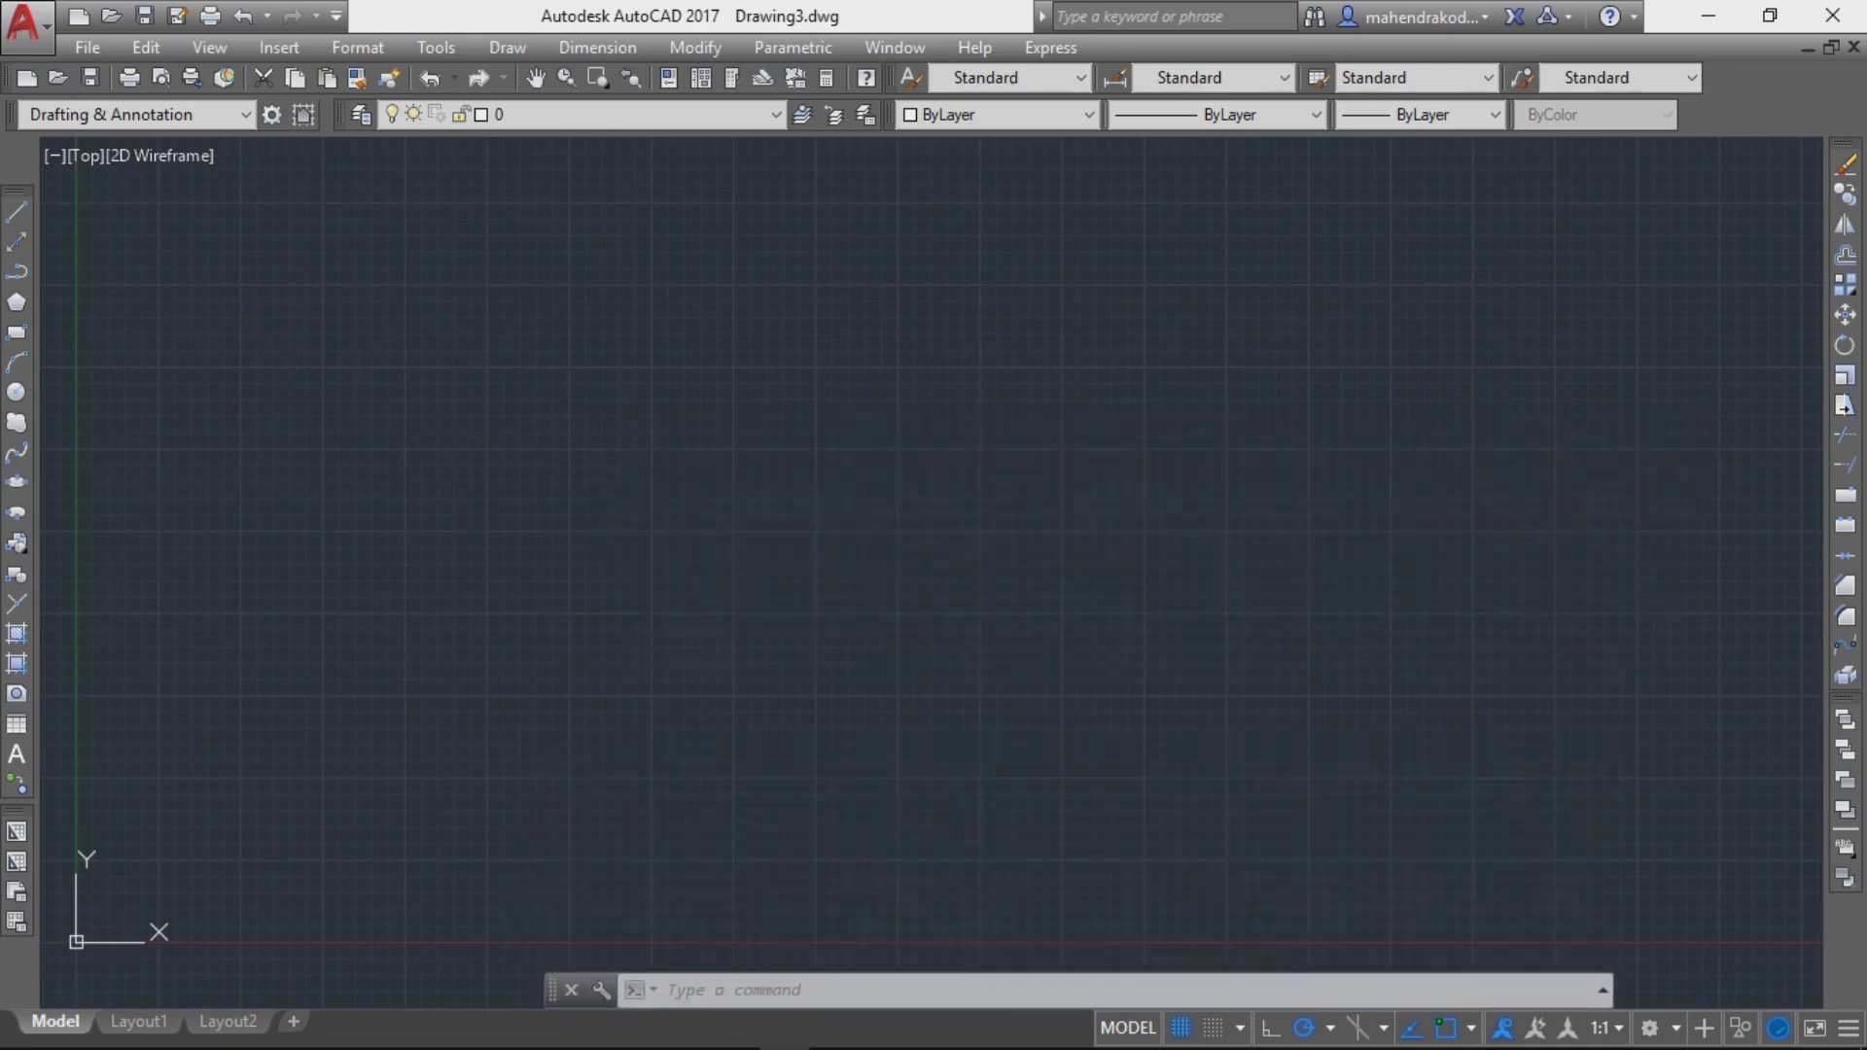
Dock the command line at the bottom, close it, and restore it with Ctrl+9
{"action": "mouse_move", "coordinate": [520, 907]}
{"action": "left_mouse_down"}
{"action": "mouse_move", "coordinate": [560, 698]}
{"action": "mouse_move", "coordinate": [413, 987]}
{"action": "left_mouse_up"}
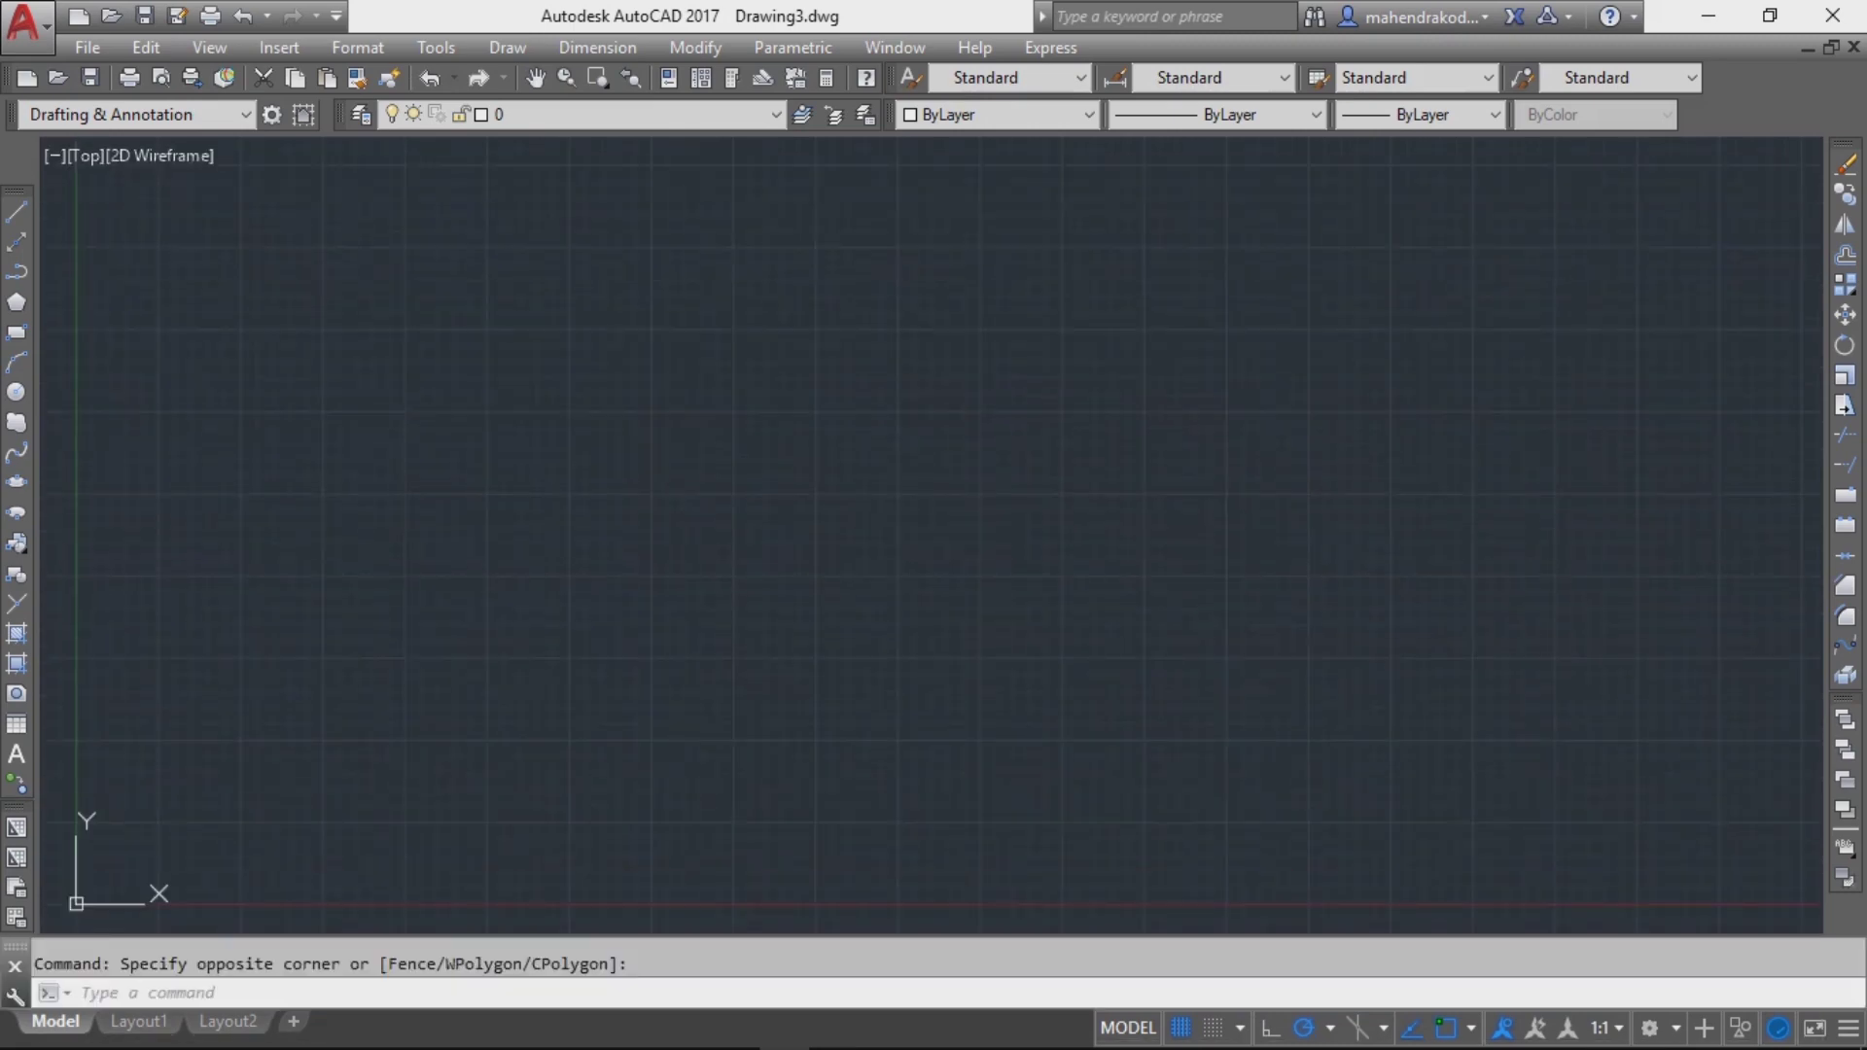
{"action": "left_click", "coordinate": [15, 965]}
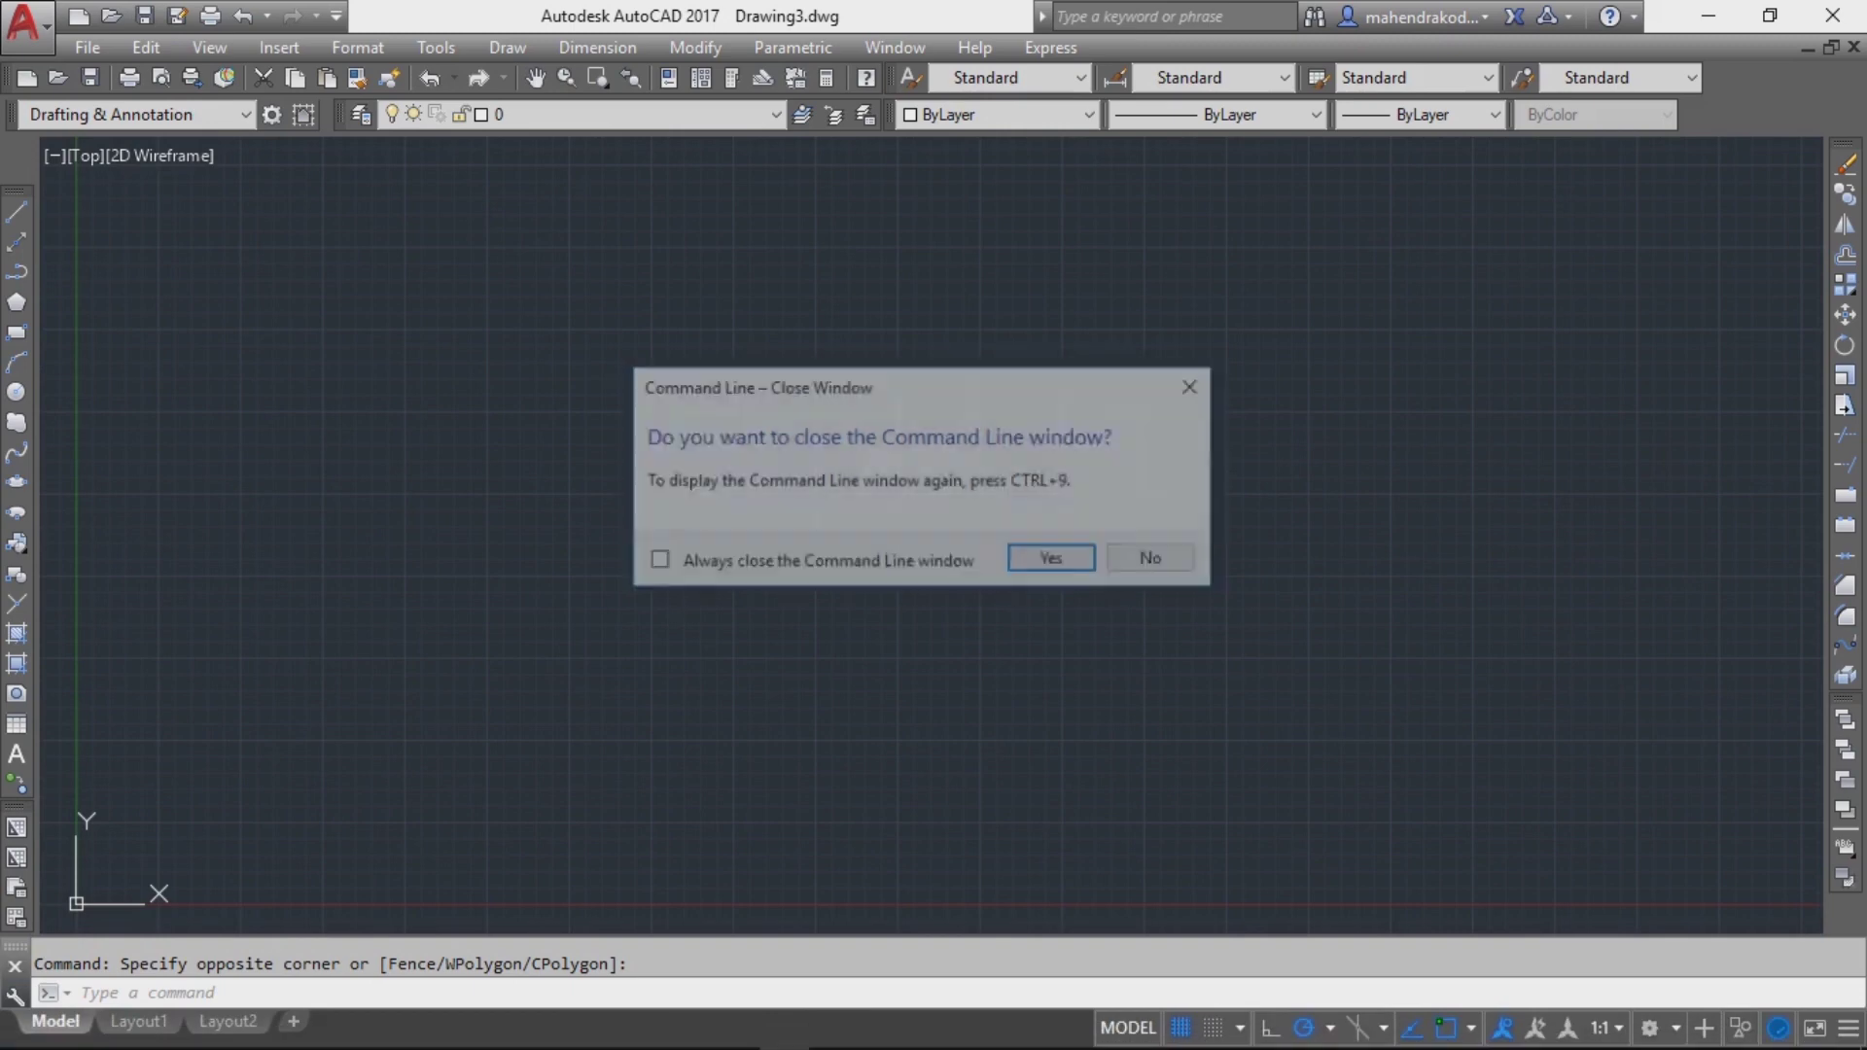
{"action": "left_click", "coordinate": [1054, 560]}
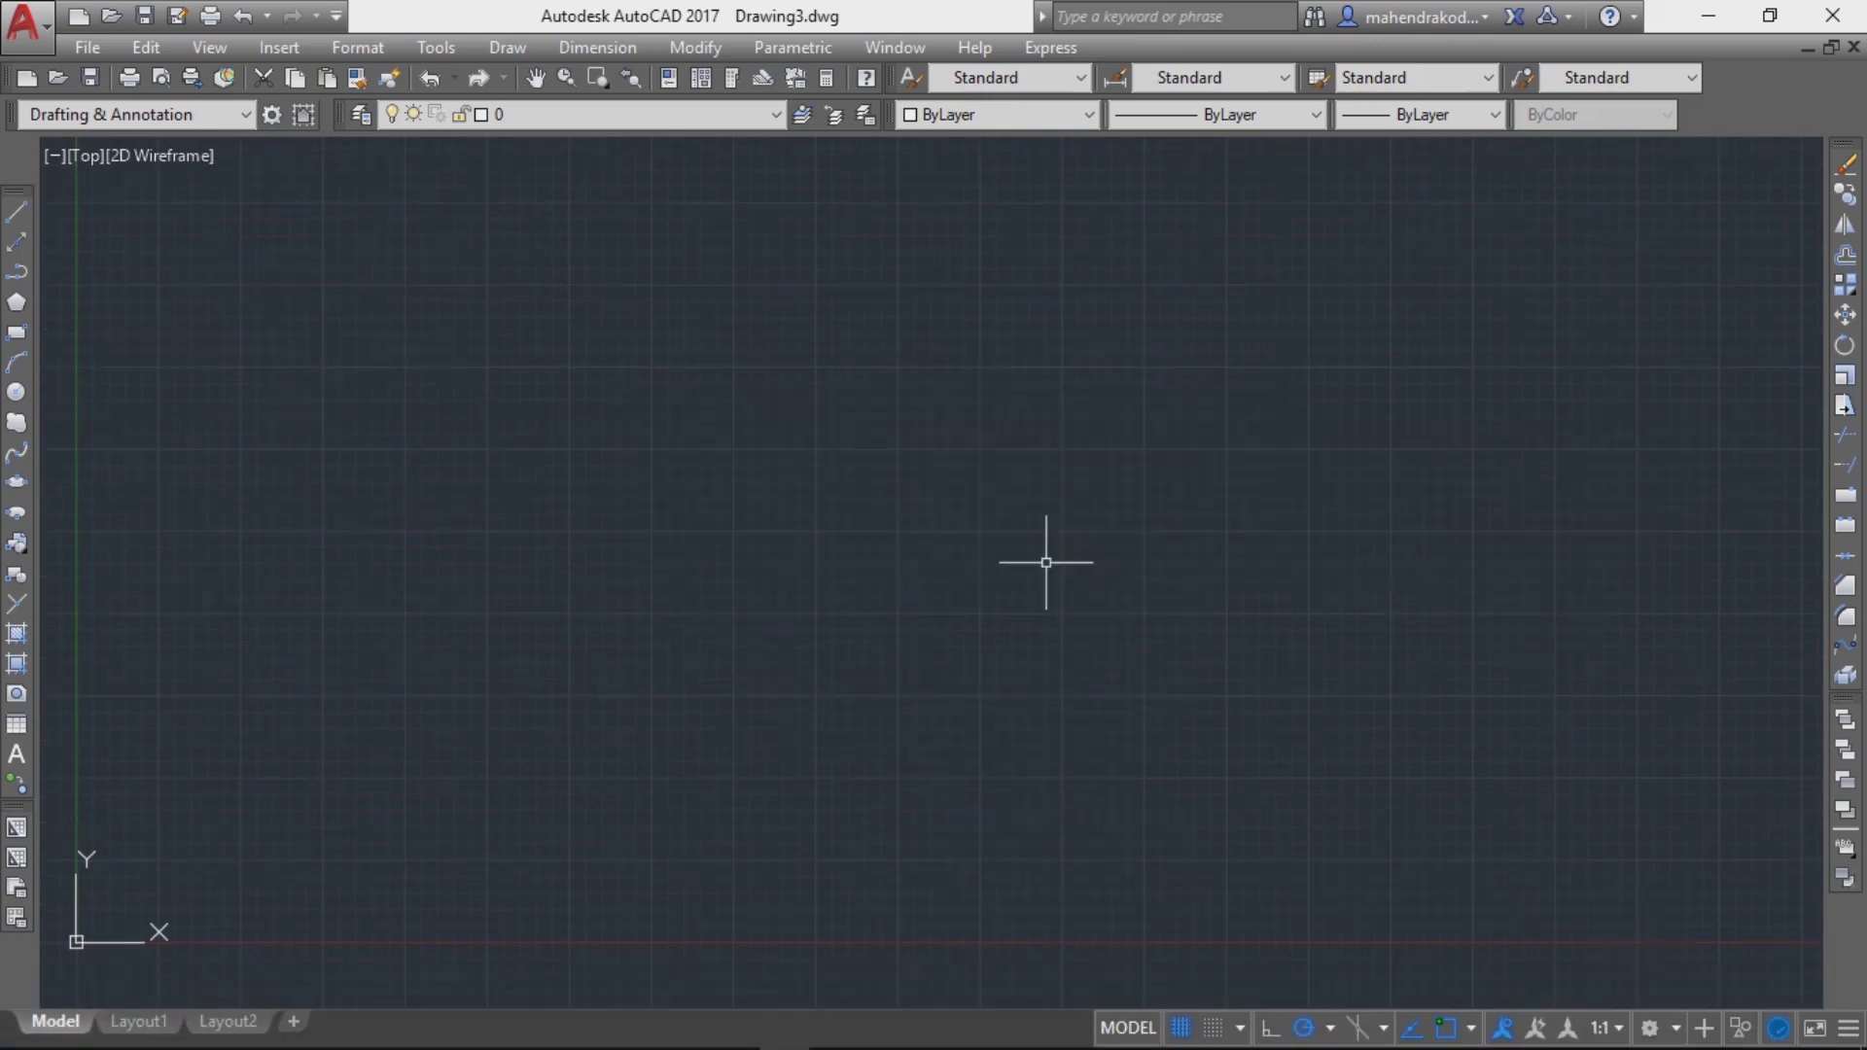
{"action": "key", "text": "ctrl+9"}
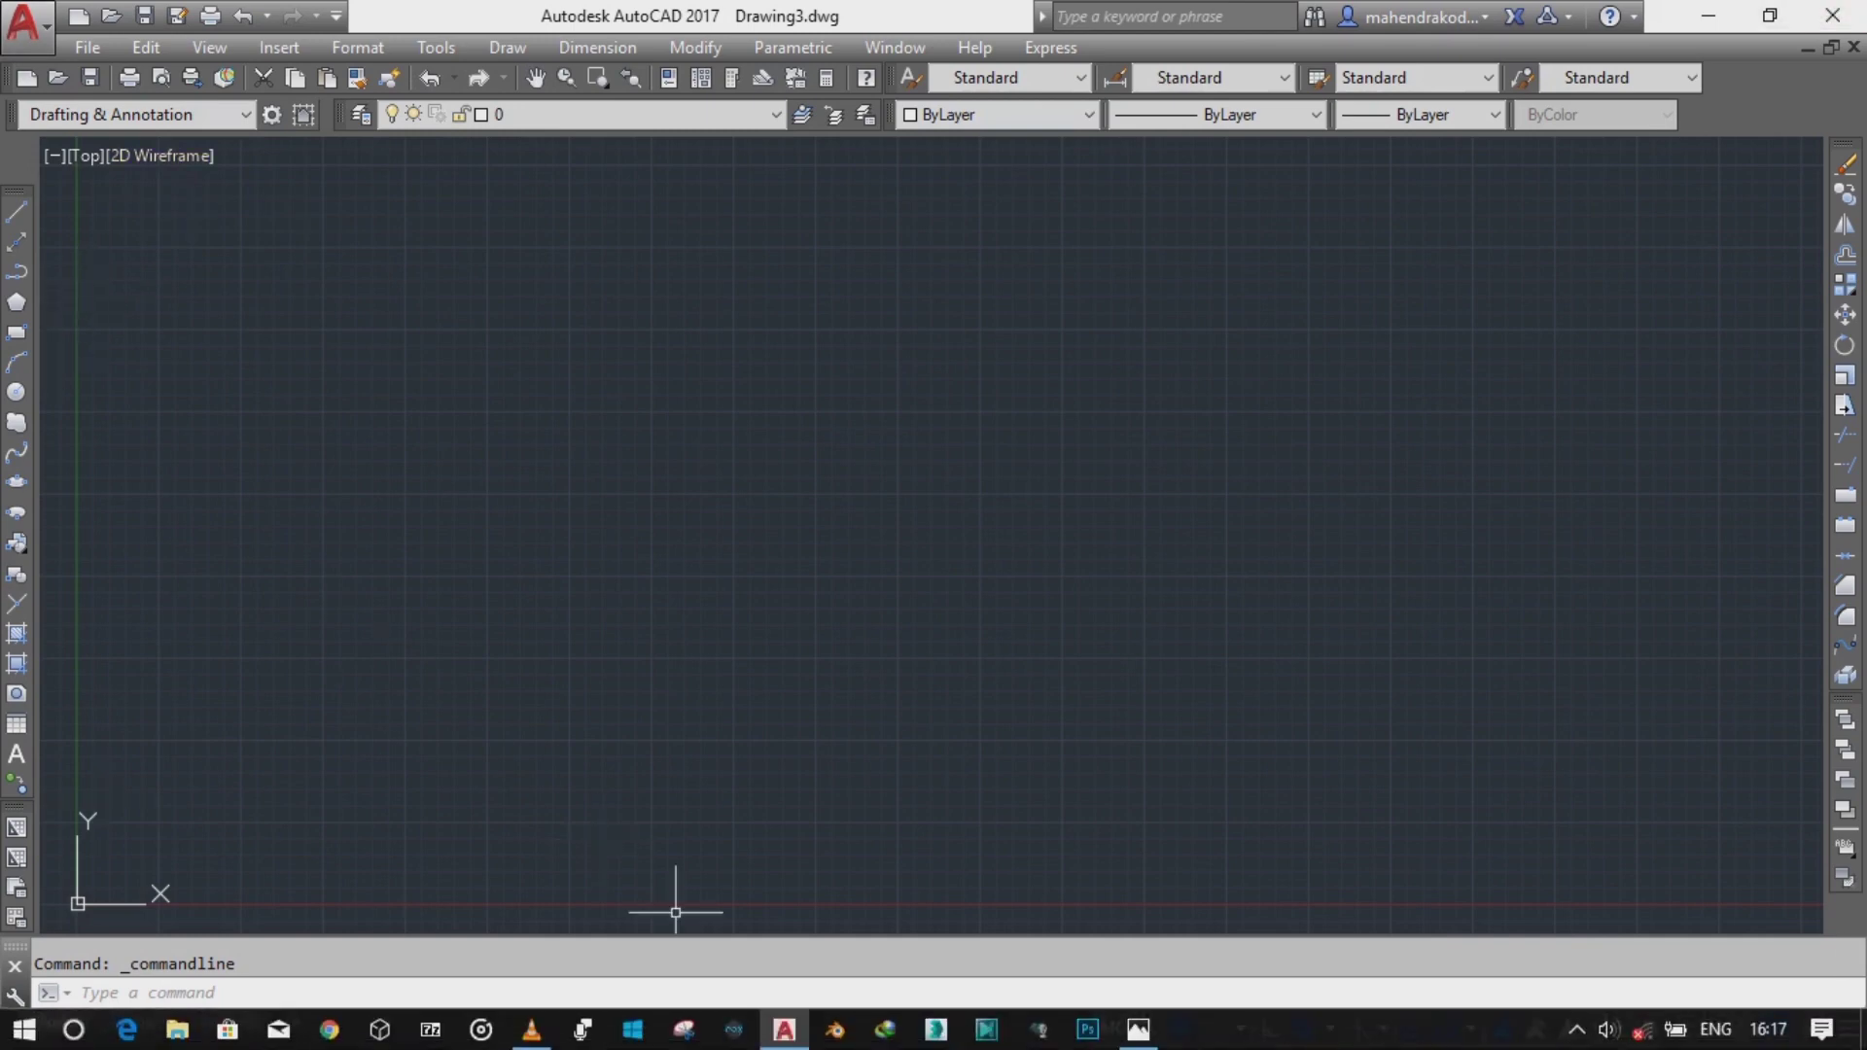
Save the current layout as a workspace named 'classic 3' using WSSAVE
{"action": "left_click", "coordinate": [1650, 1028]}
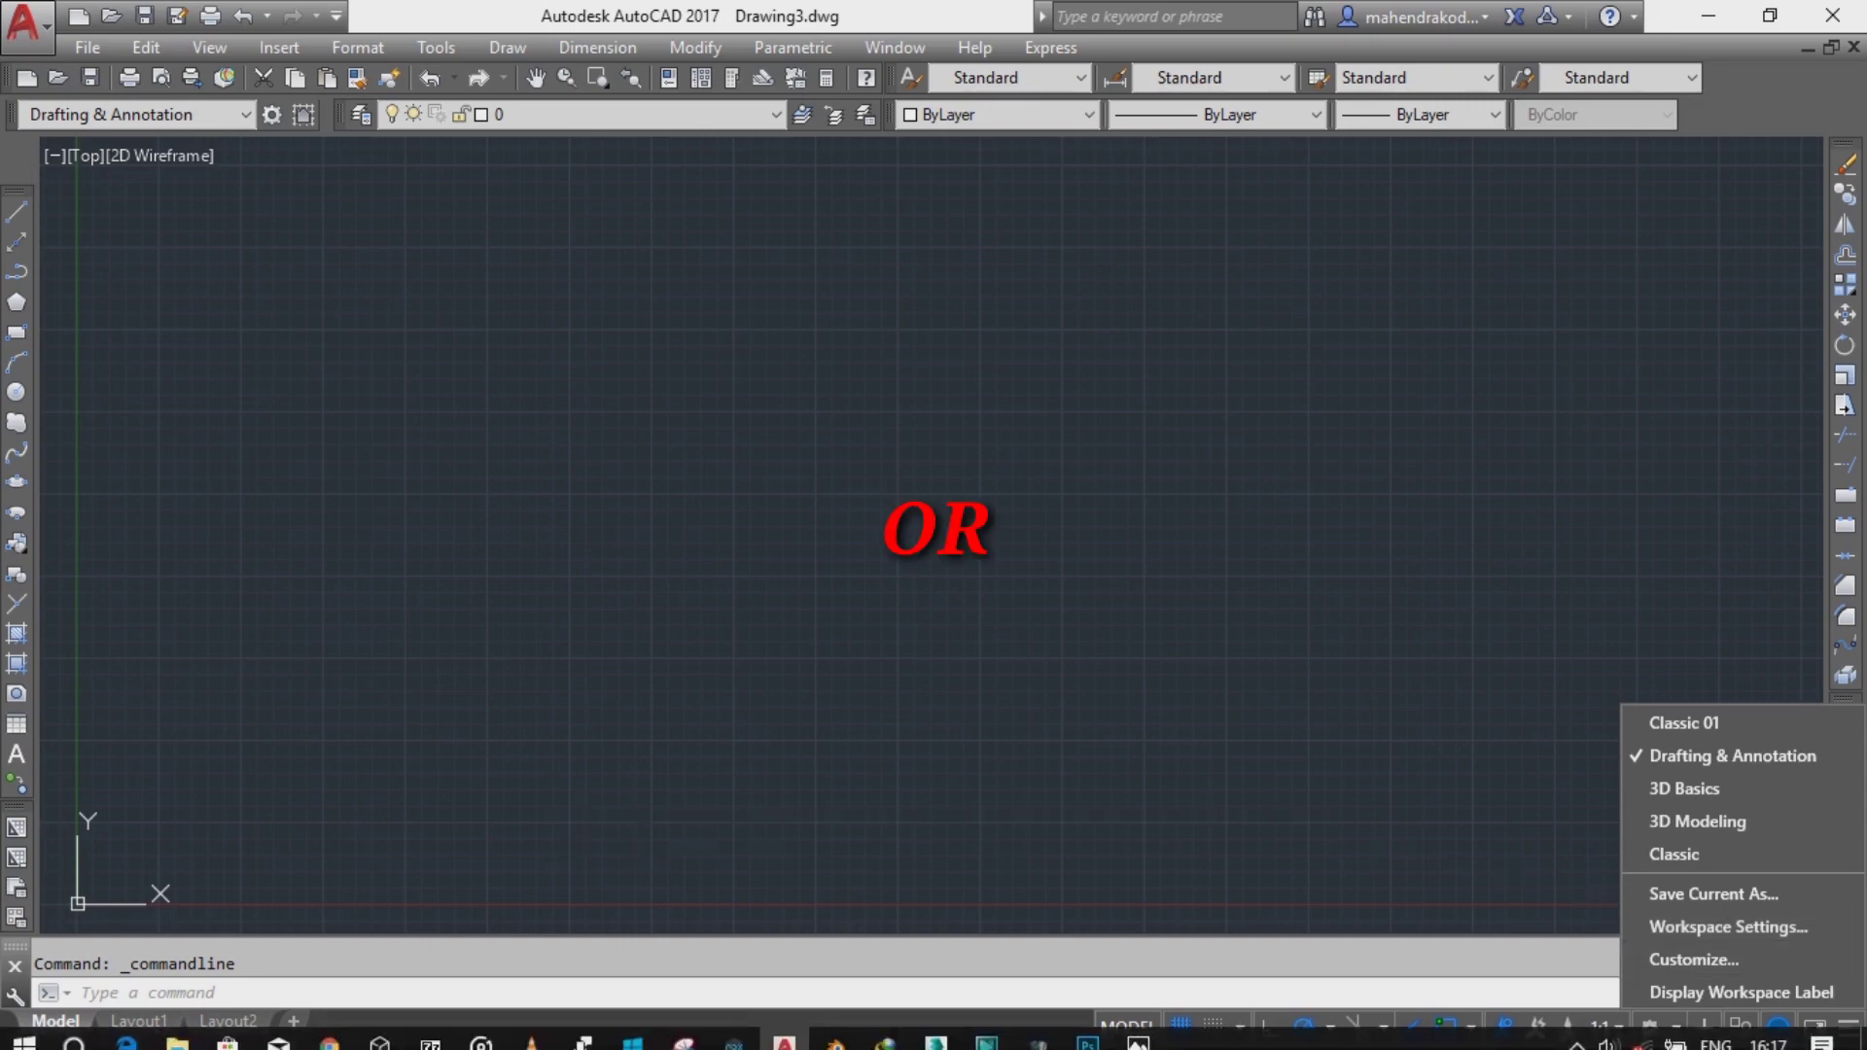
{"action": "left_click", "coordinate": [1243, 706]}
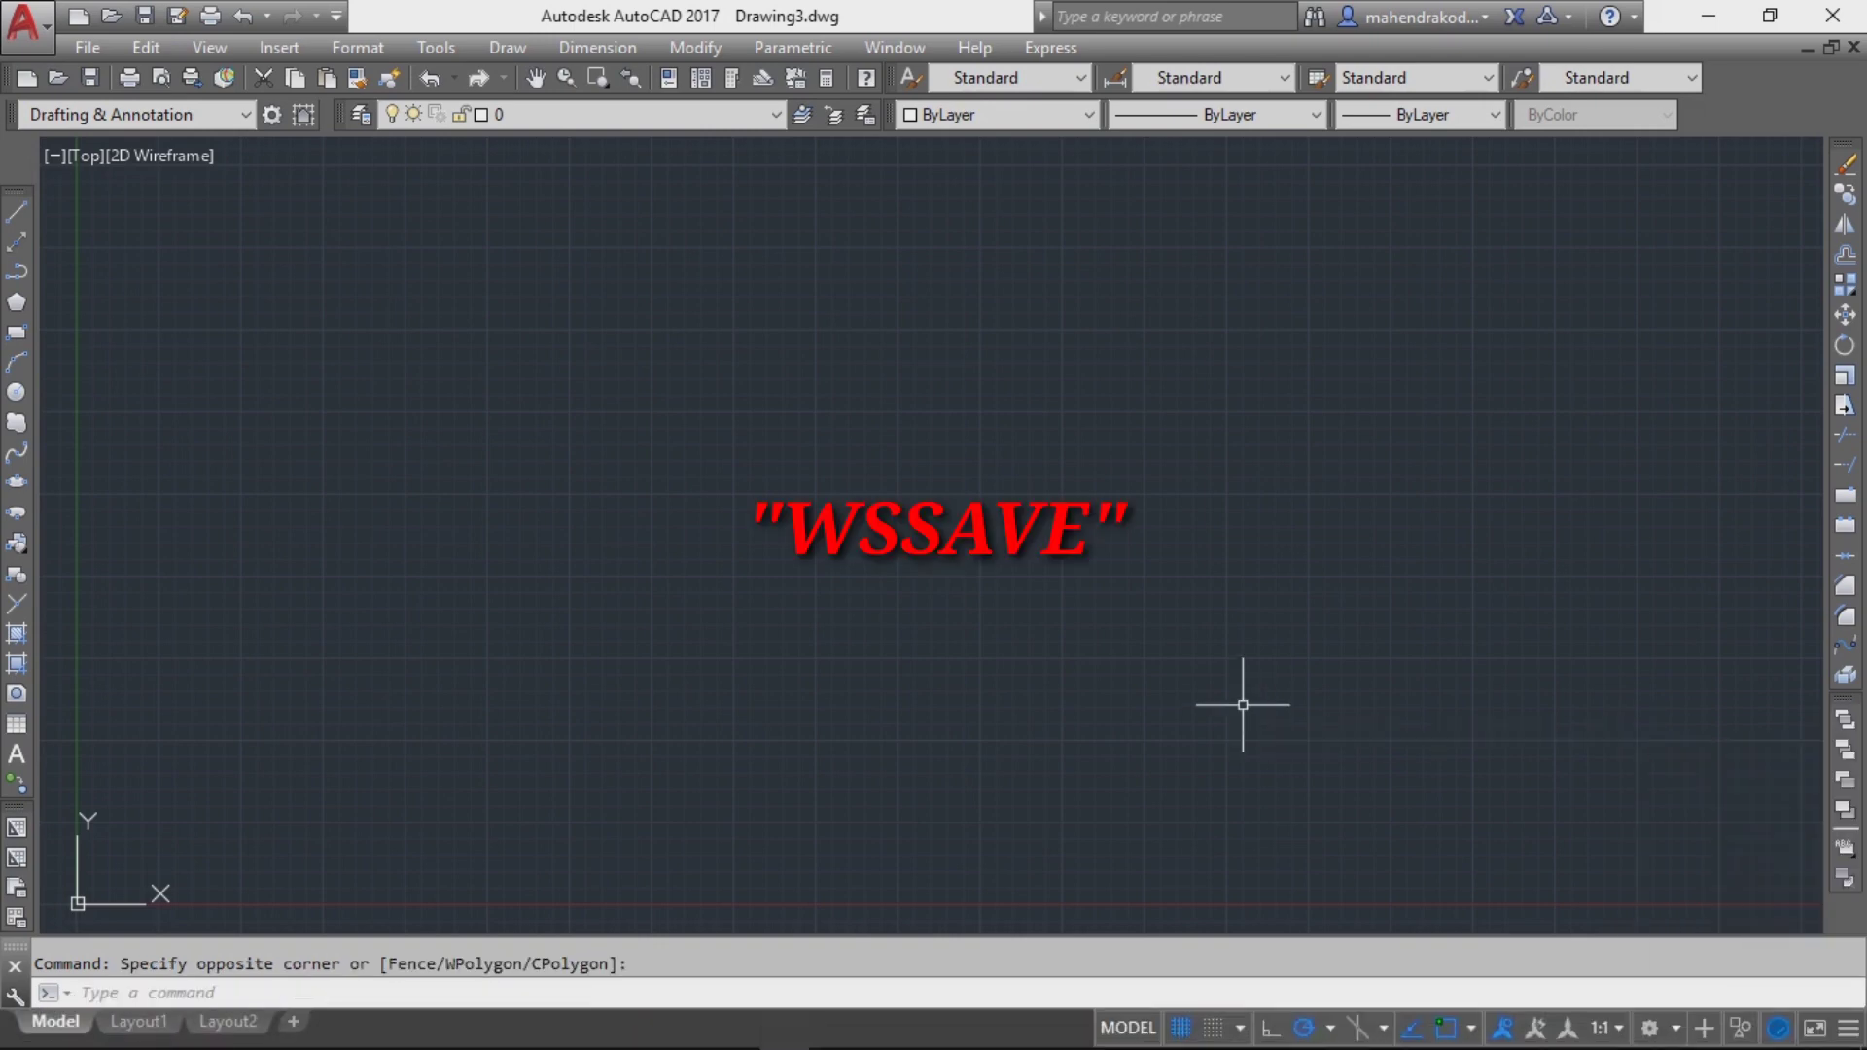
{"action": "type", "text": "w"}
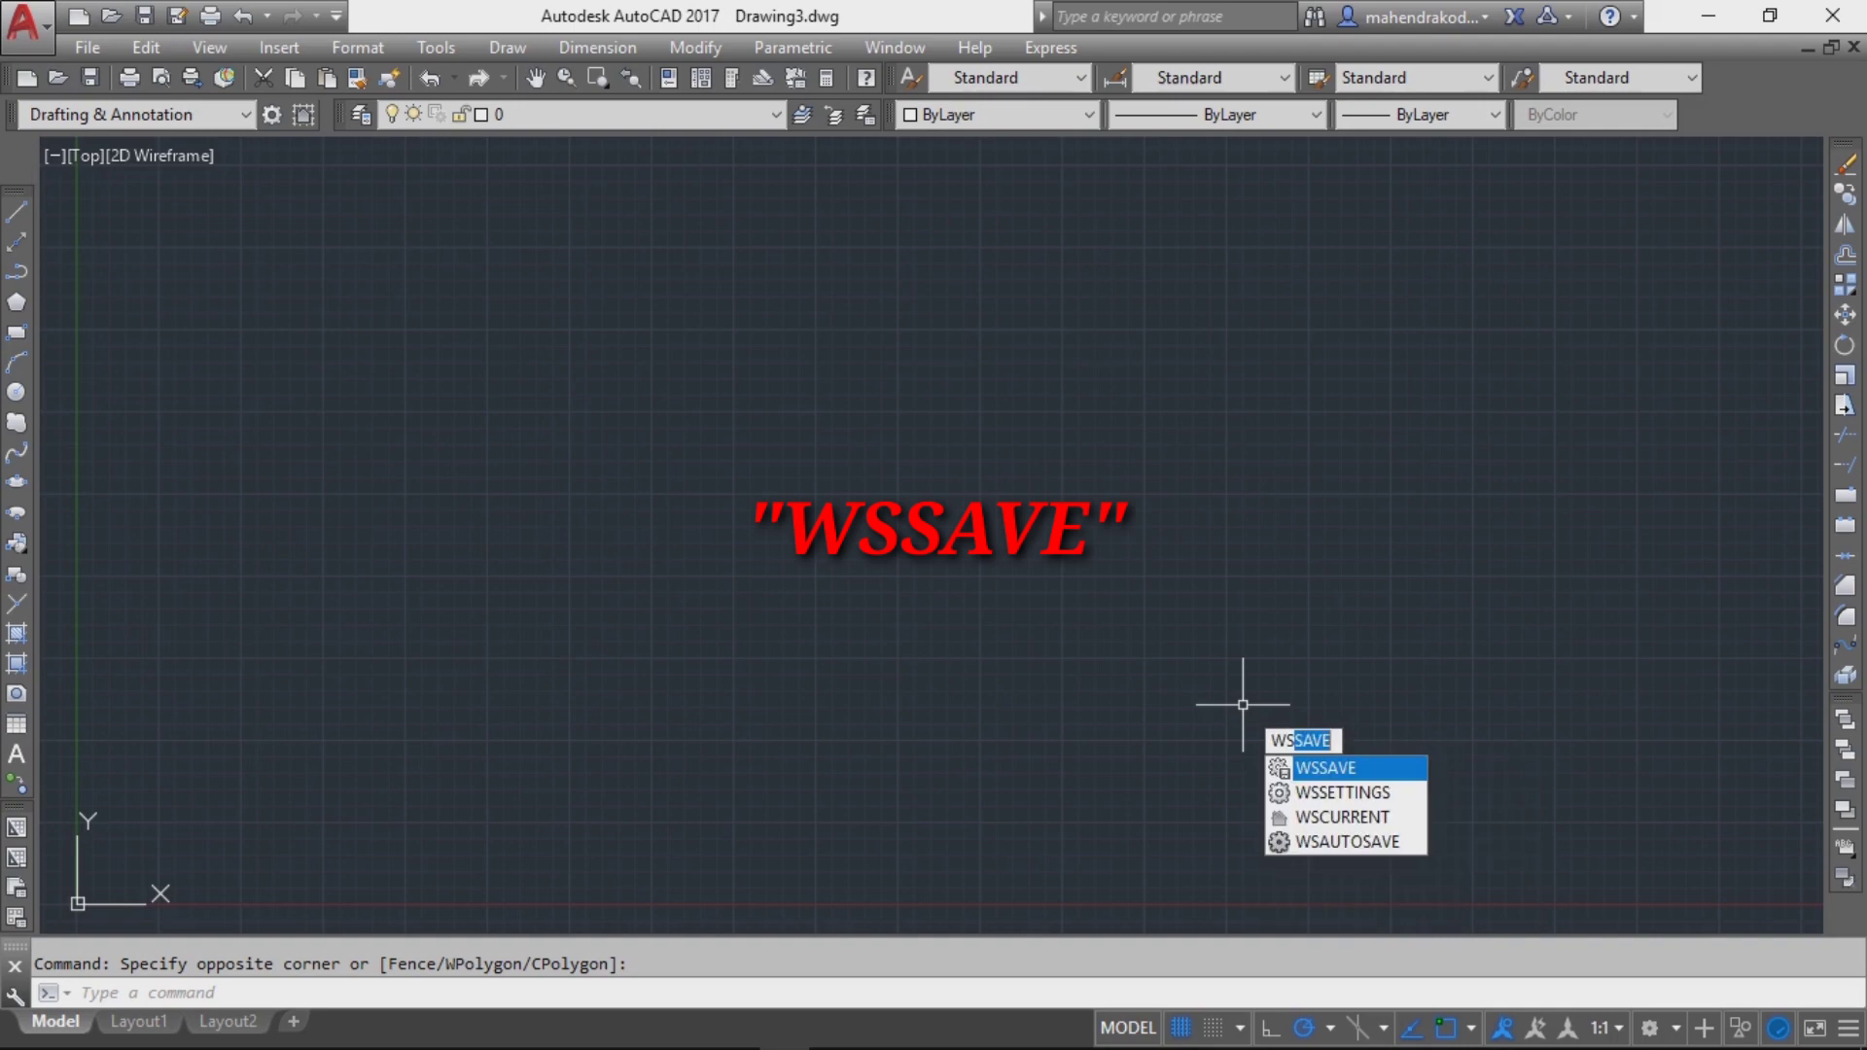
{"action": "type", "text": "sv"}
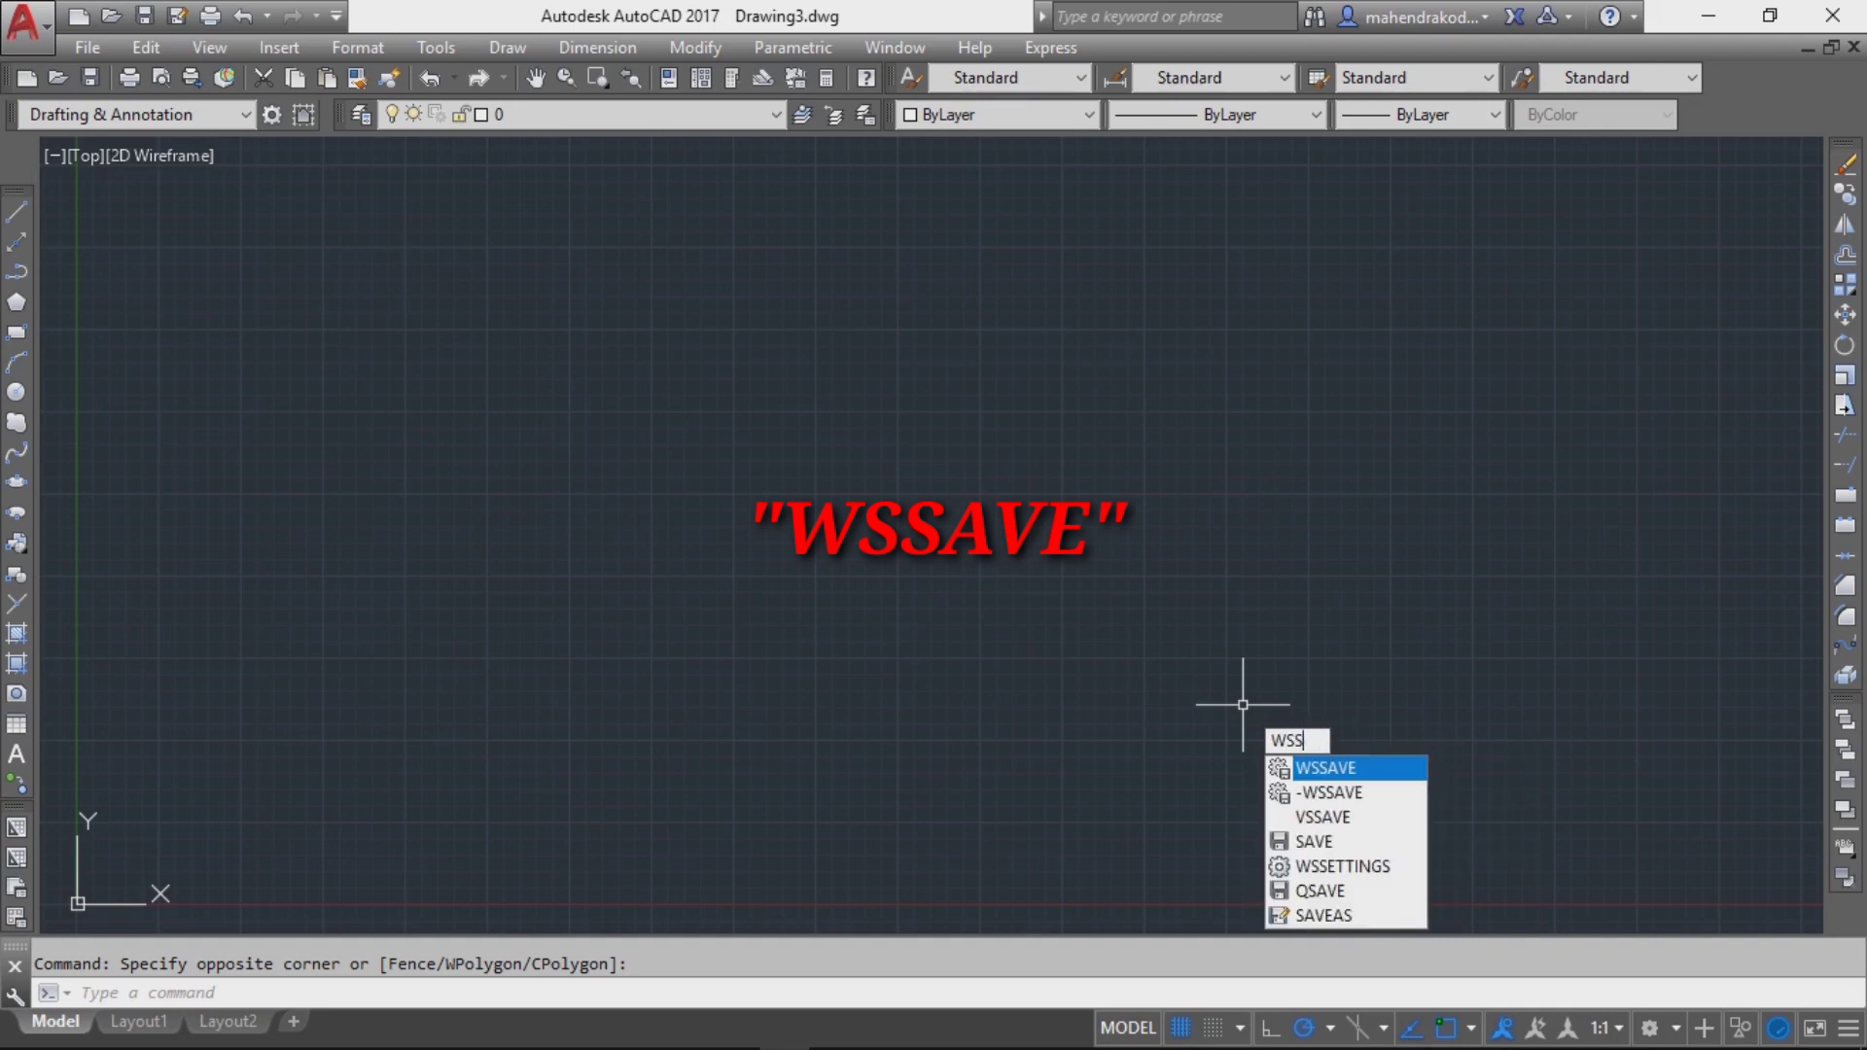
{"action": "type", "text": "v"}
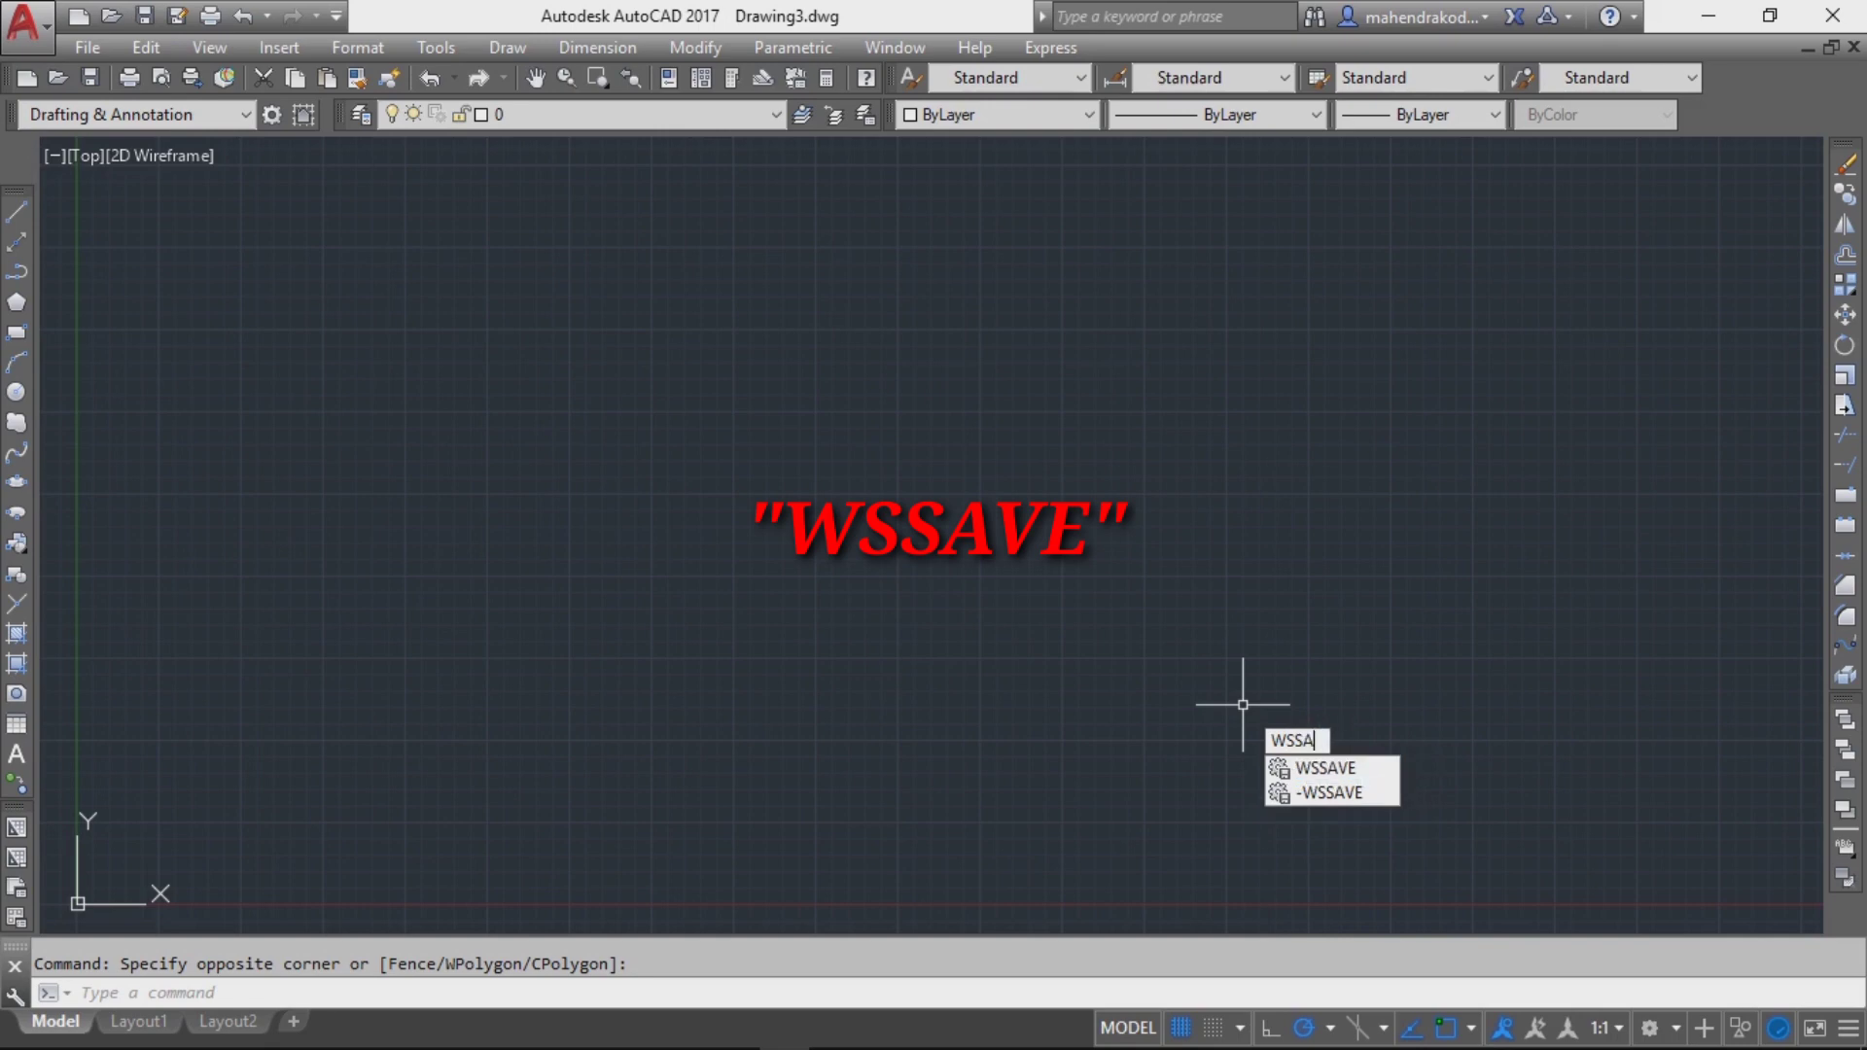
{"action": "type", "text": "e"}
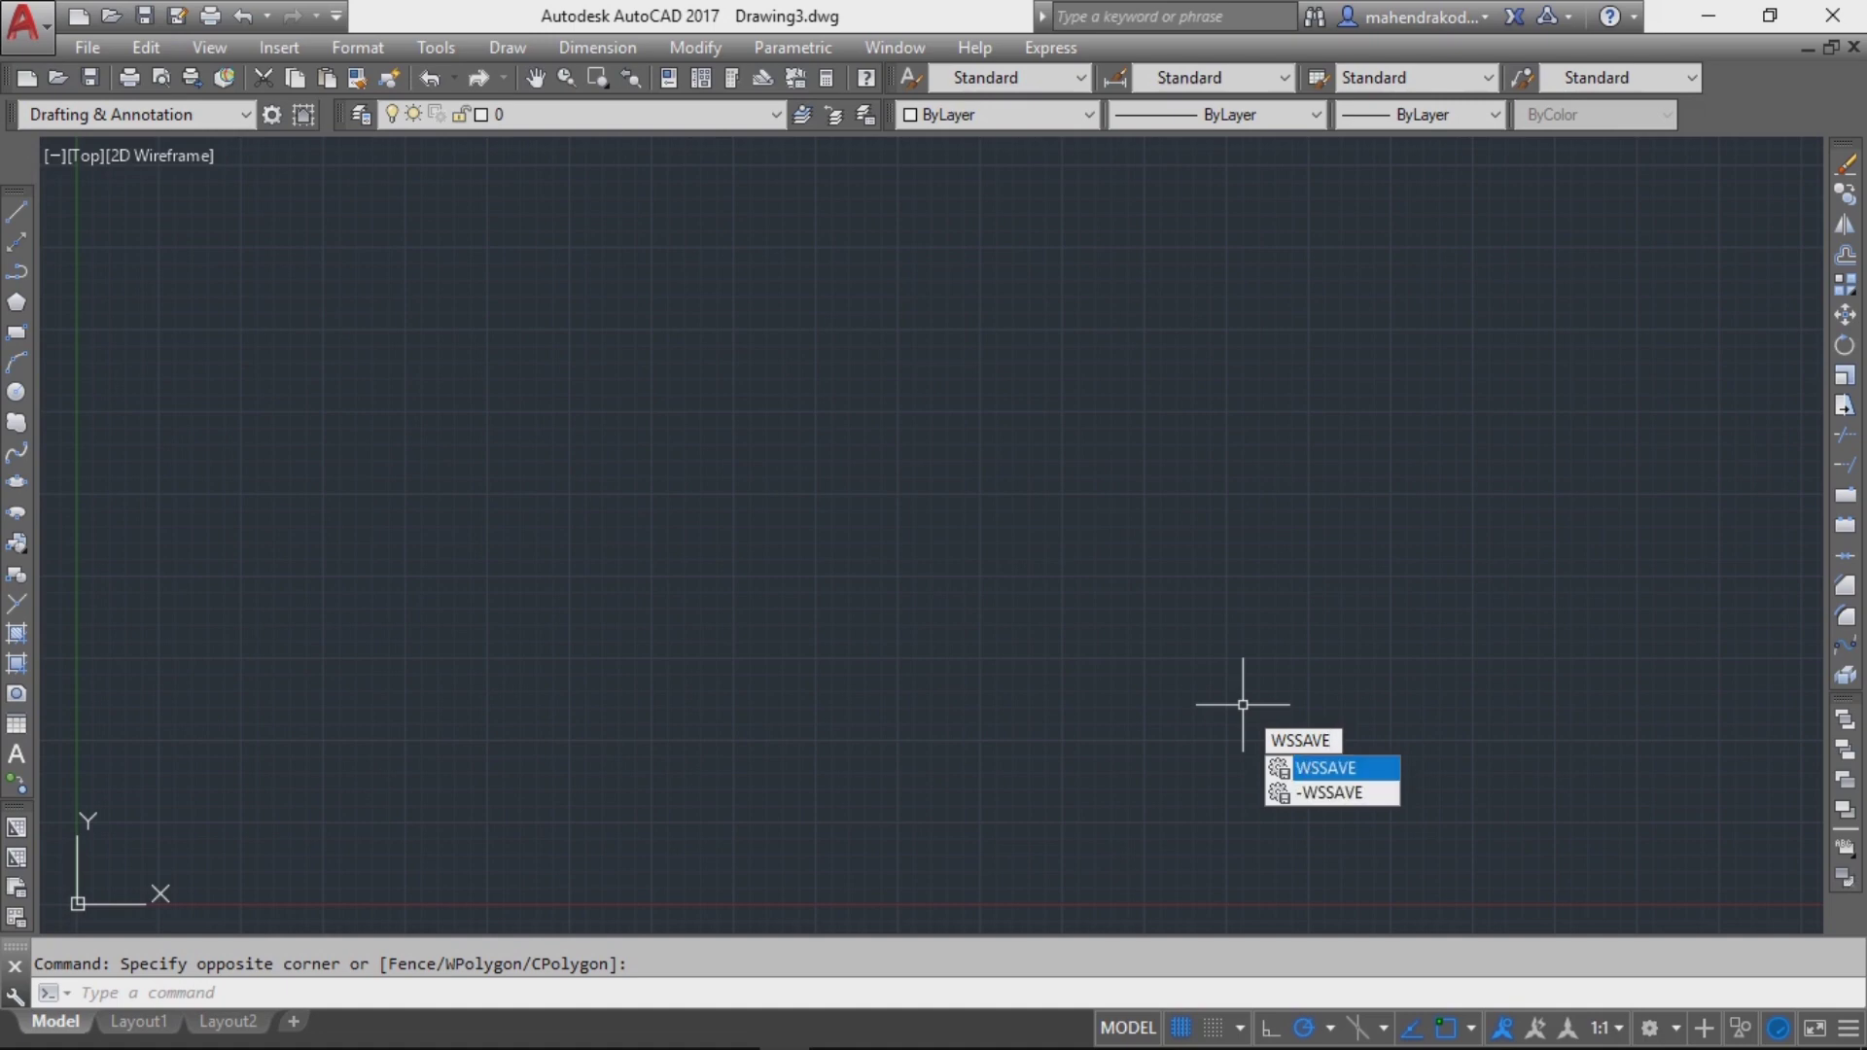
{"action": "key", "text": "Return"}
{"action": "type", "text": "cla"}
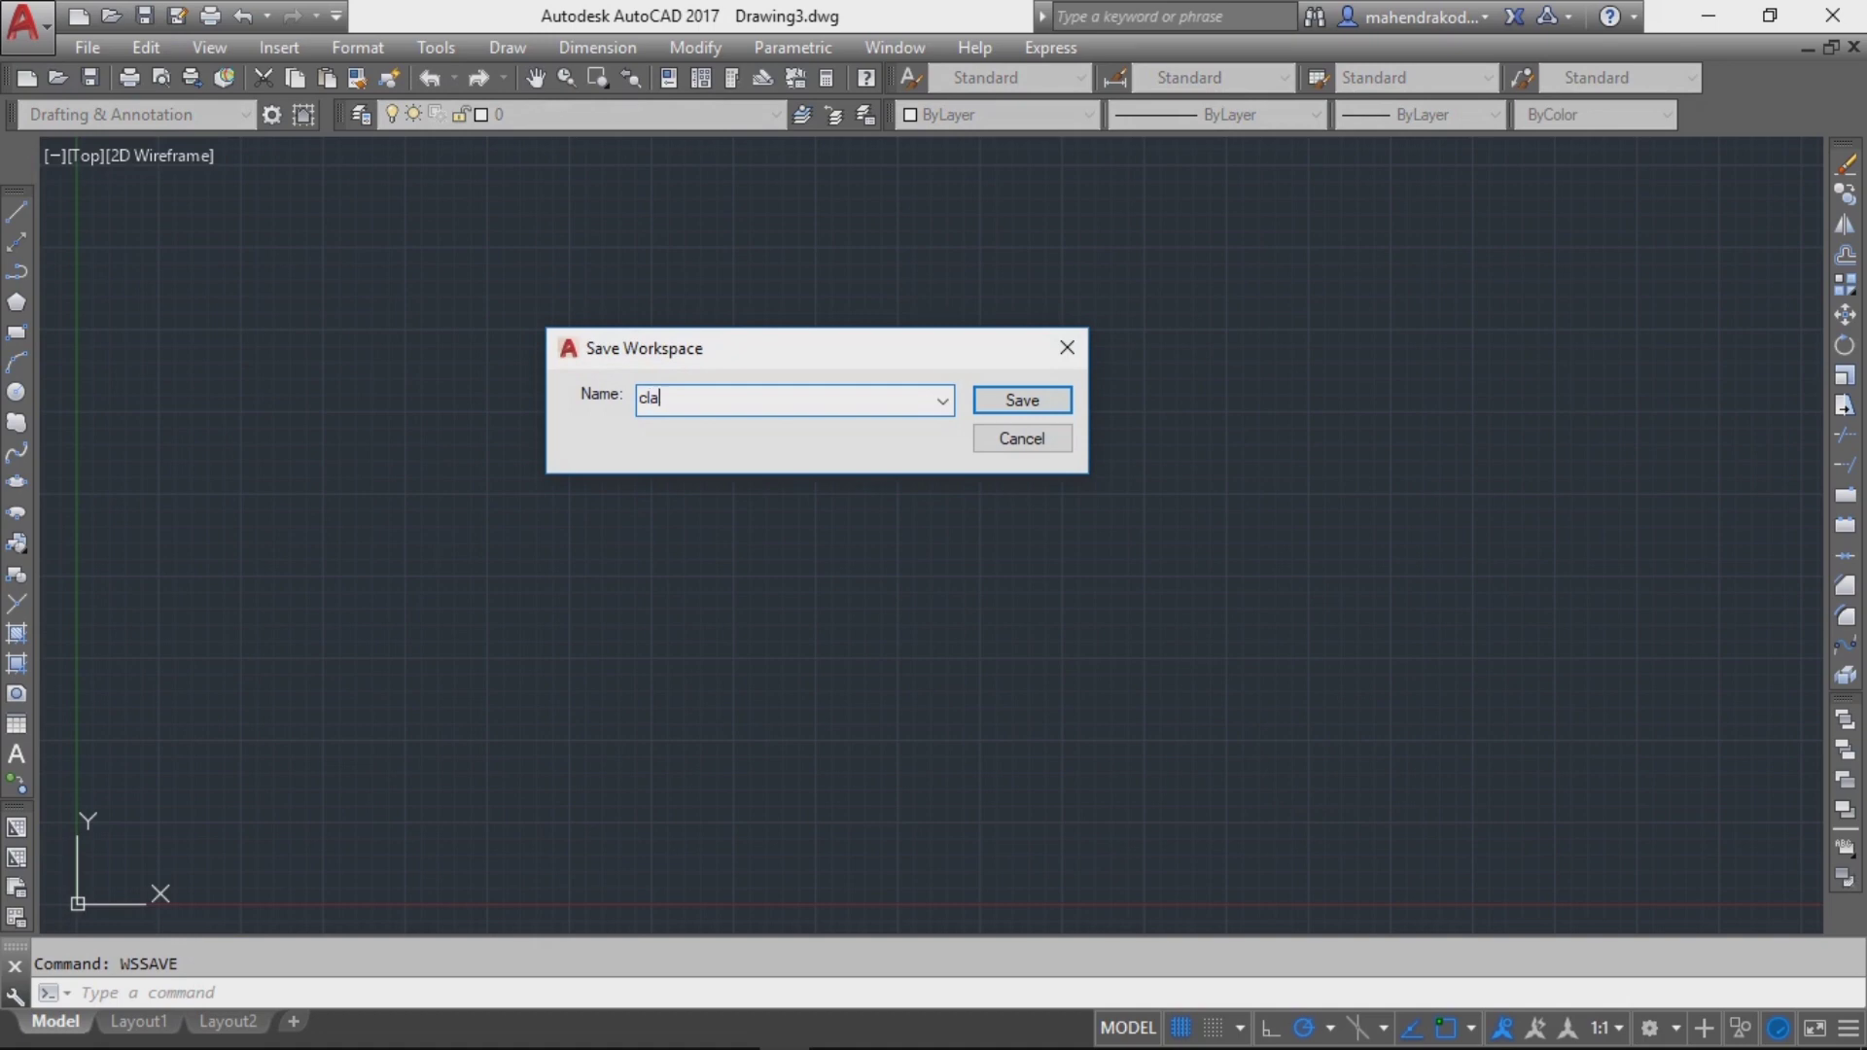
{"action": "type", "text": "ssic 3"}
{"action": "left_click", "coordinate": [1022, 400]}
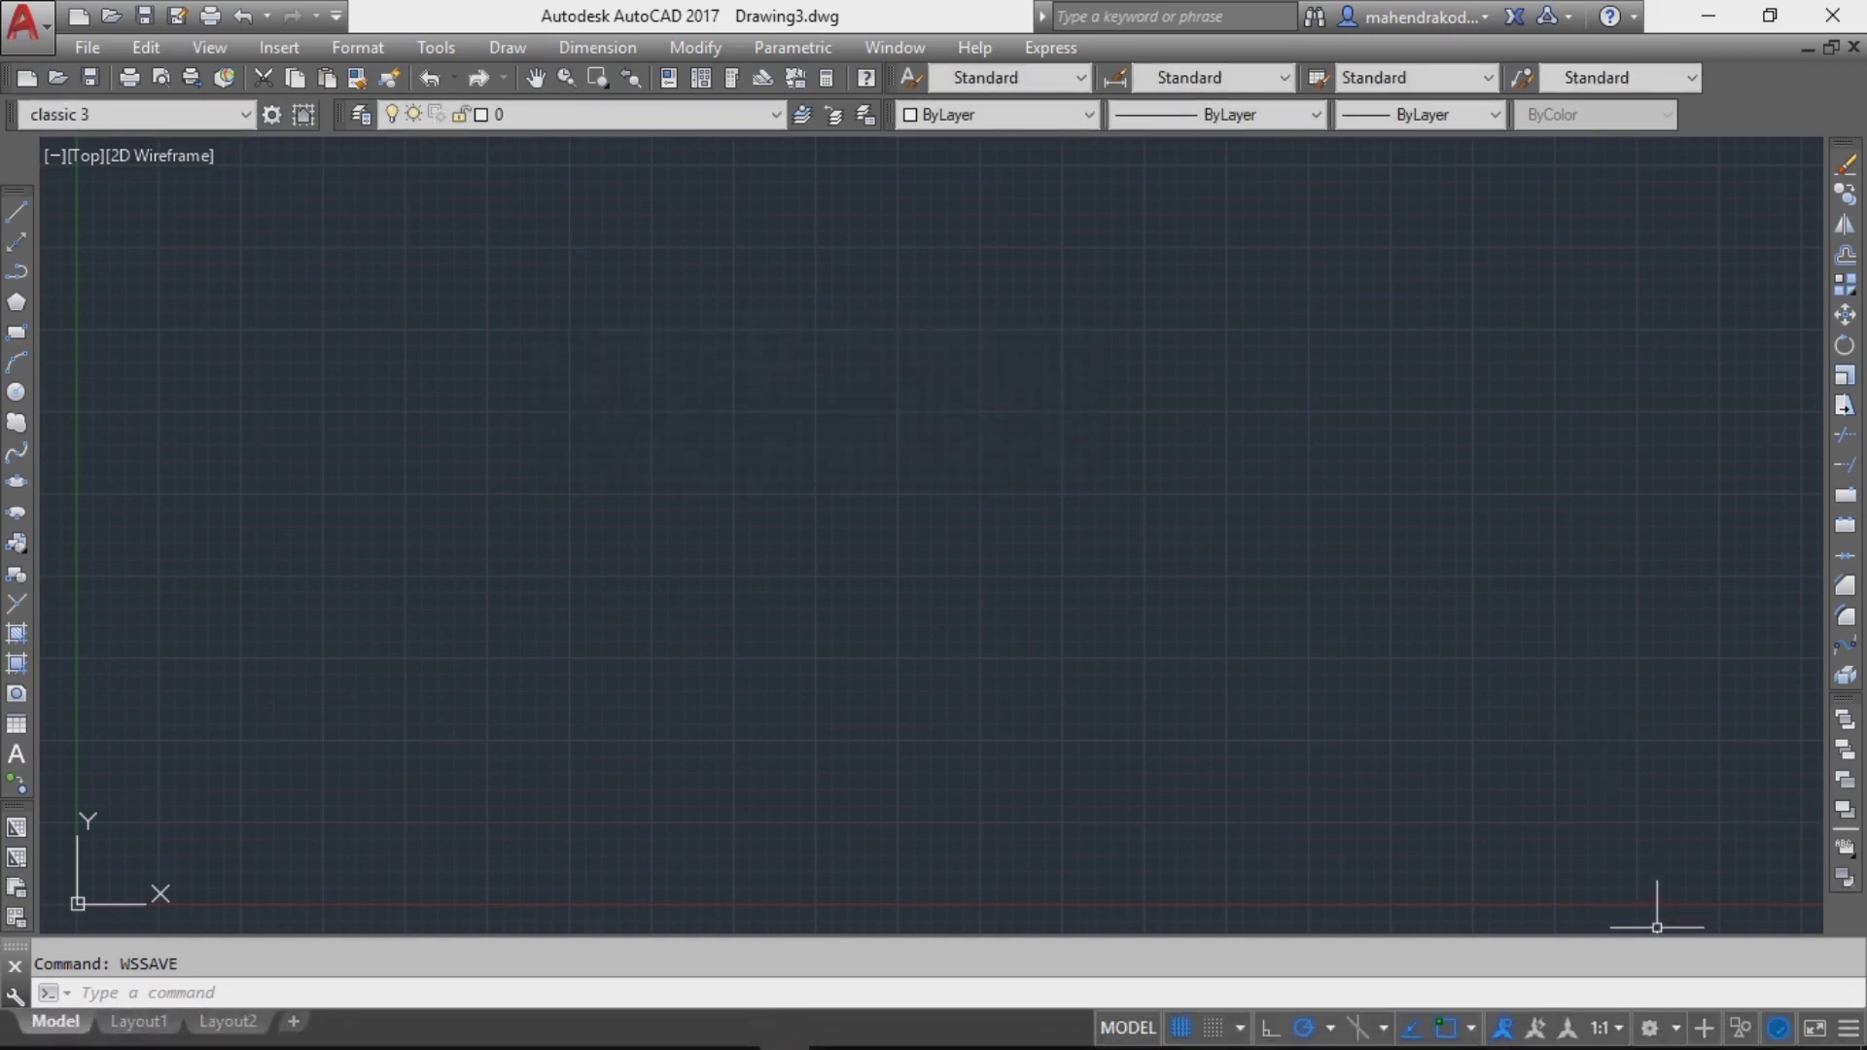
Try the 3D Basics and Drafting & Annotation workspaces, then switch to 'classic 3'
{"action": "left_click", "coordinate": [1650, 1029]}
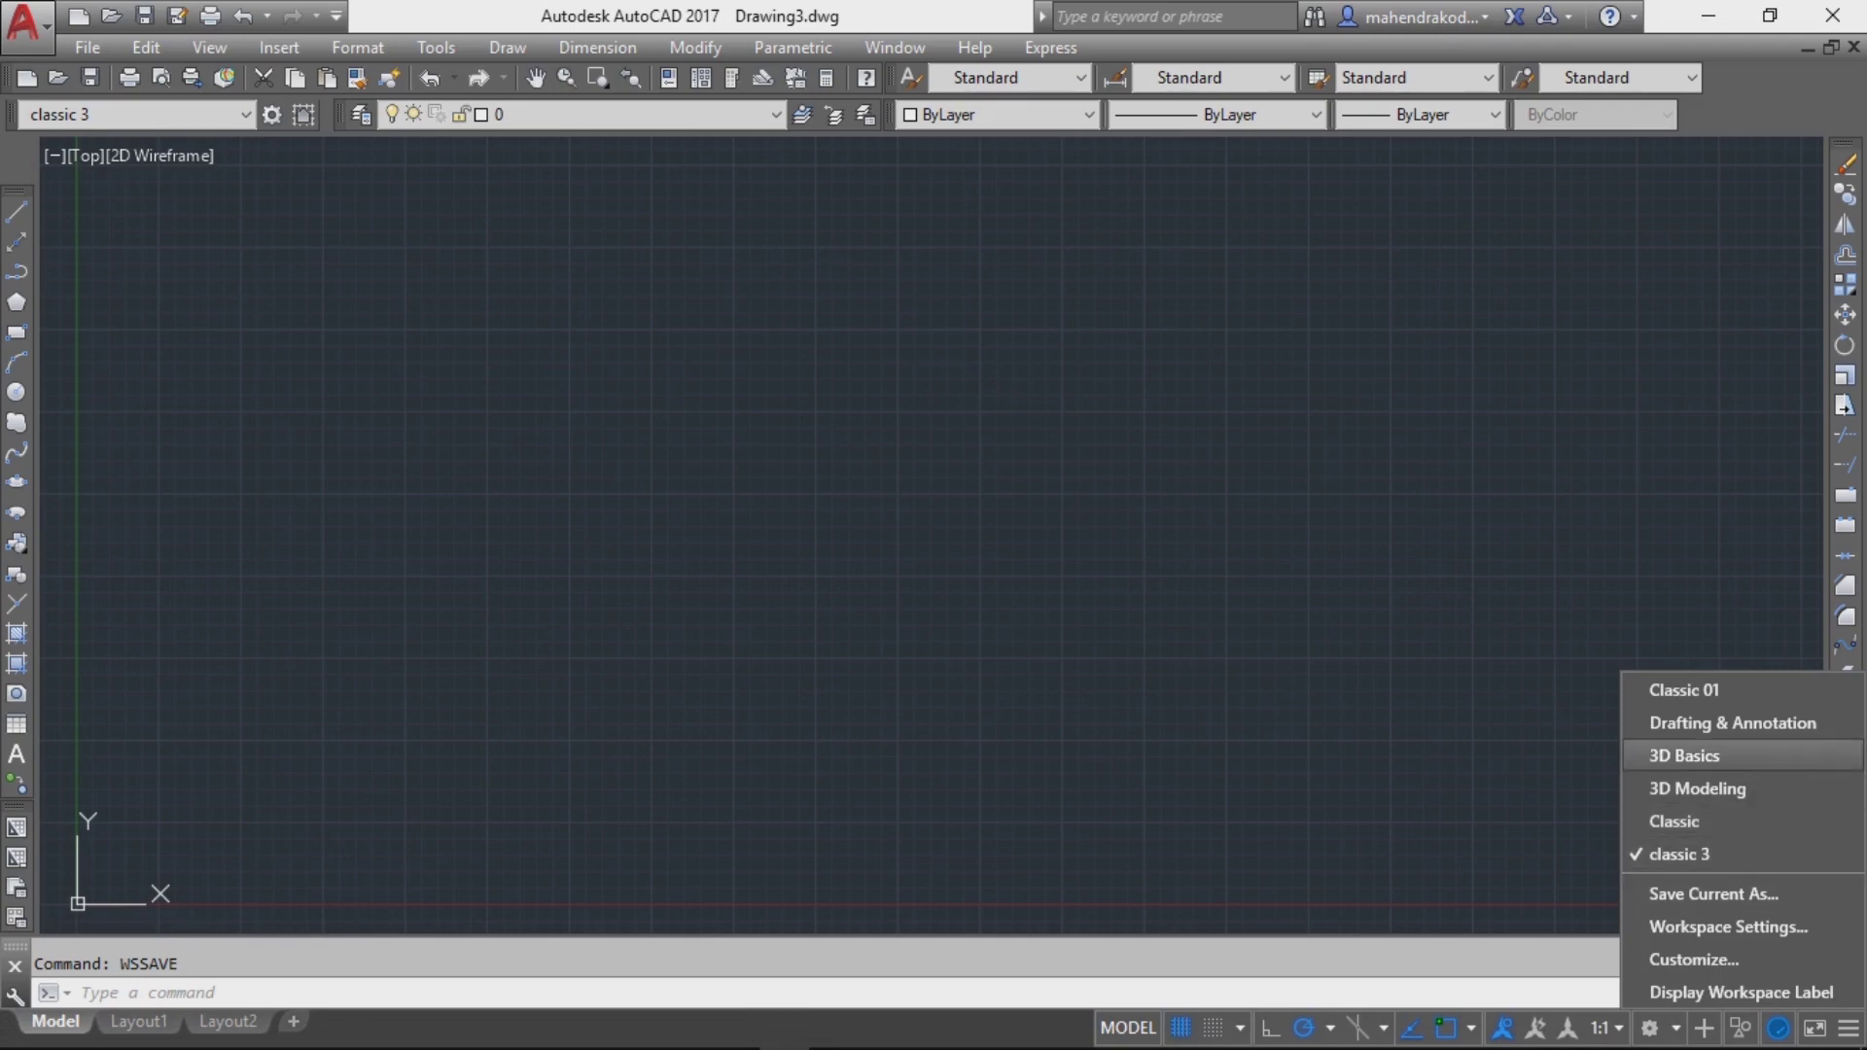
{"action": "left_click", "coordinate": [1712, 723]}
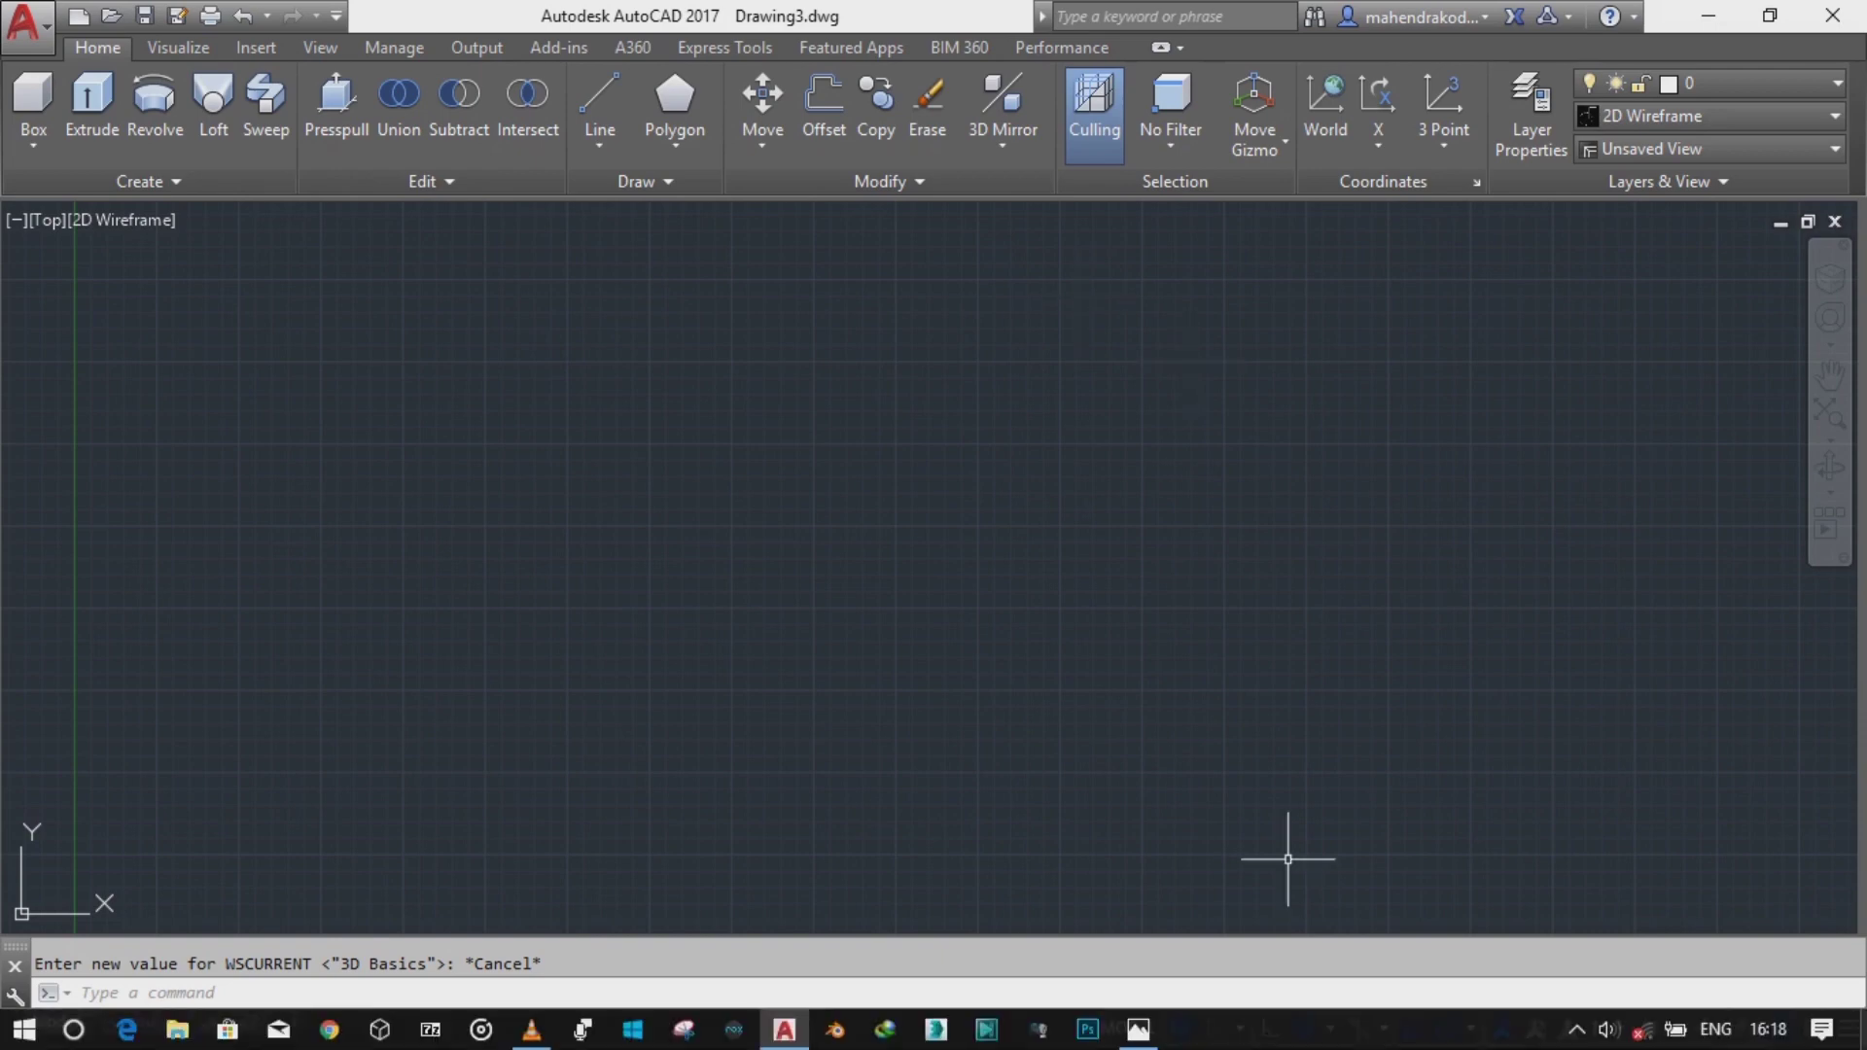
{"action": "left_click", "coordinate": [1651, 1028]}
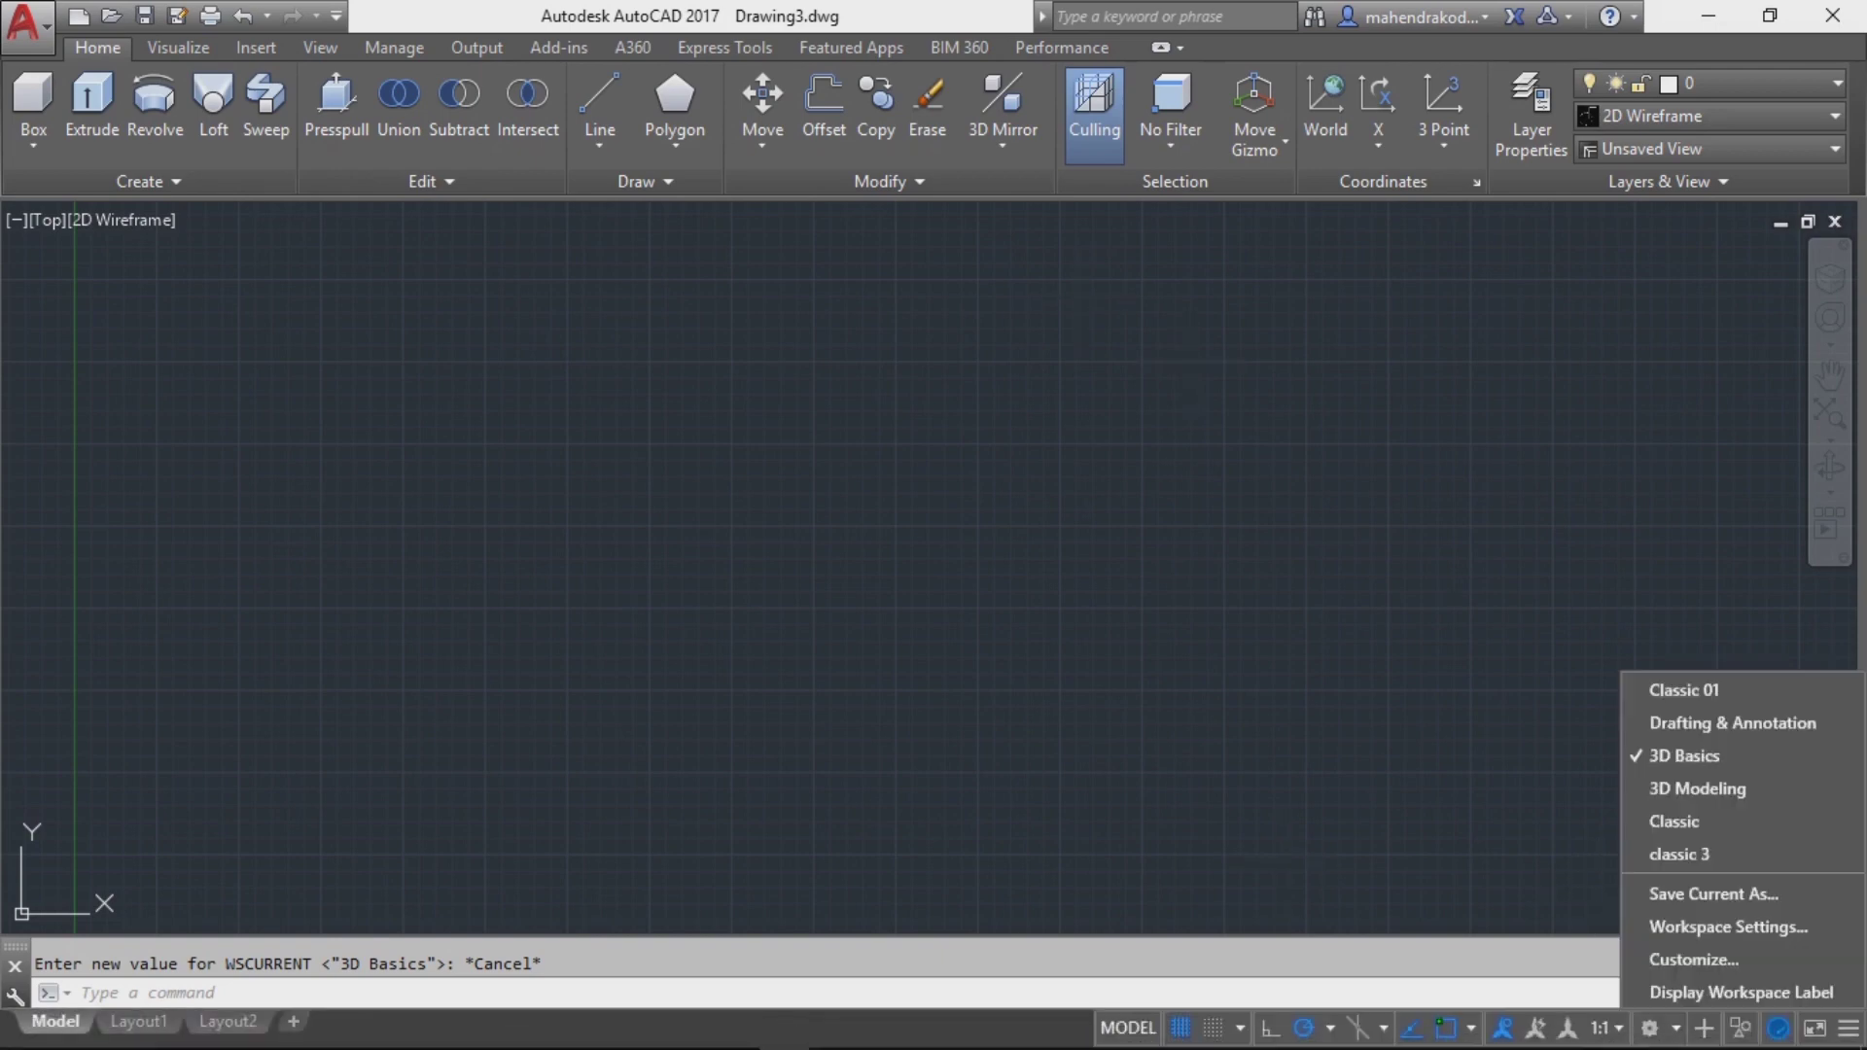
{"action": "left_click", "coordinate": [1732, 722]}
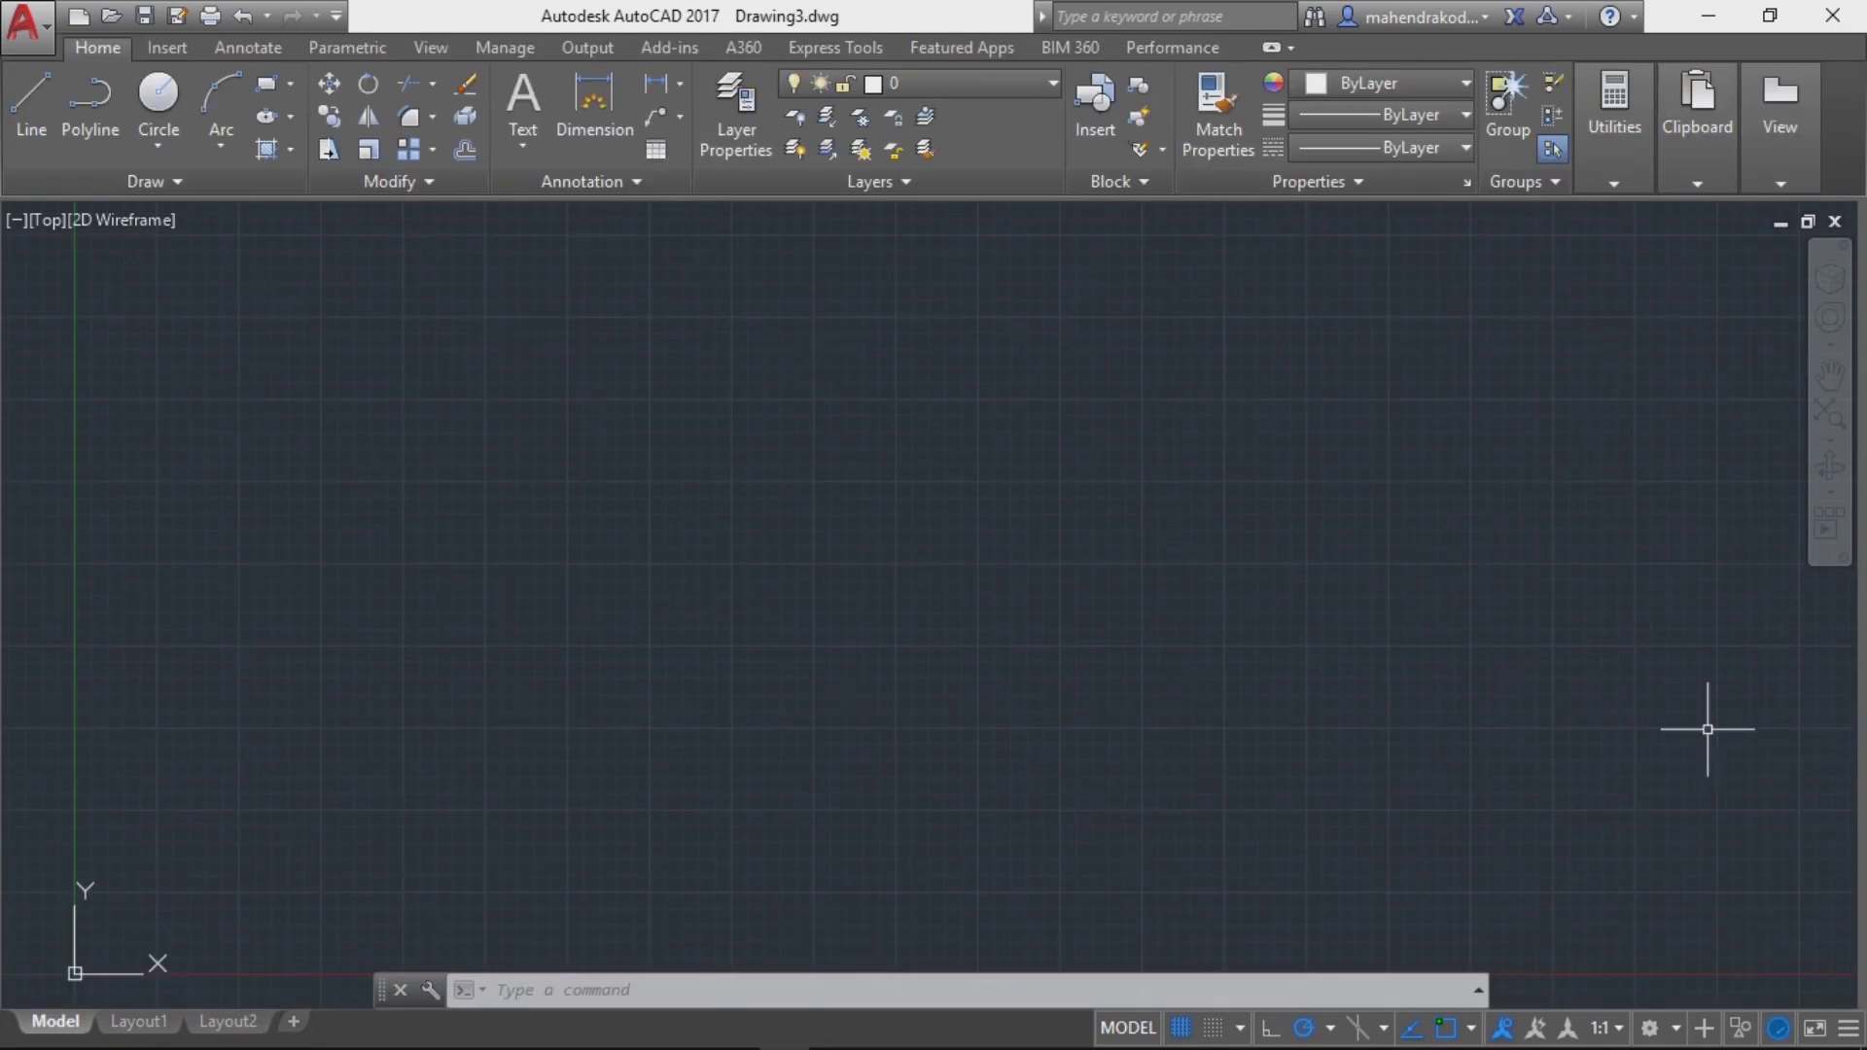
{"action": "left_click", "coordinate": [1651, 1028]}
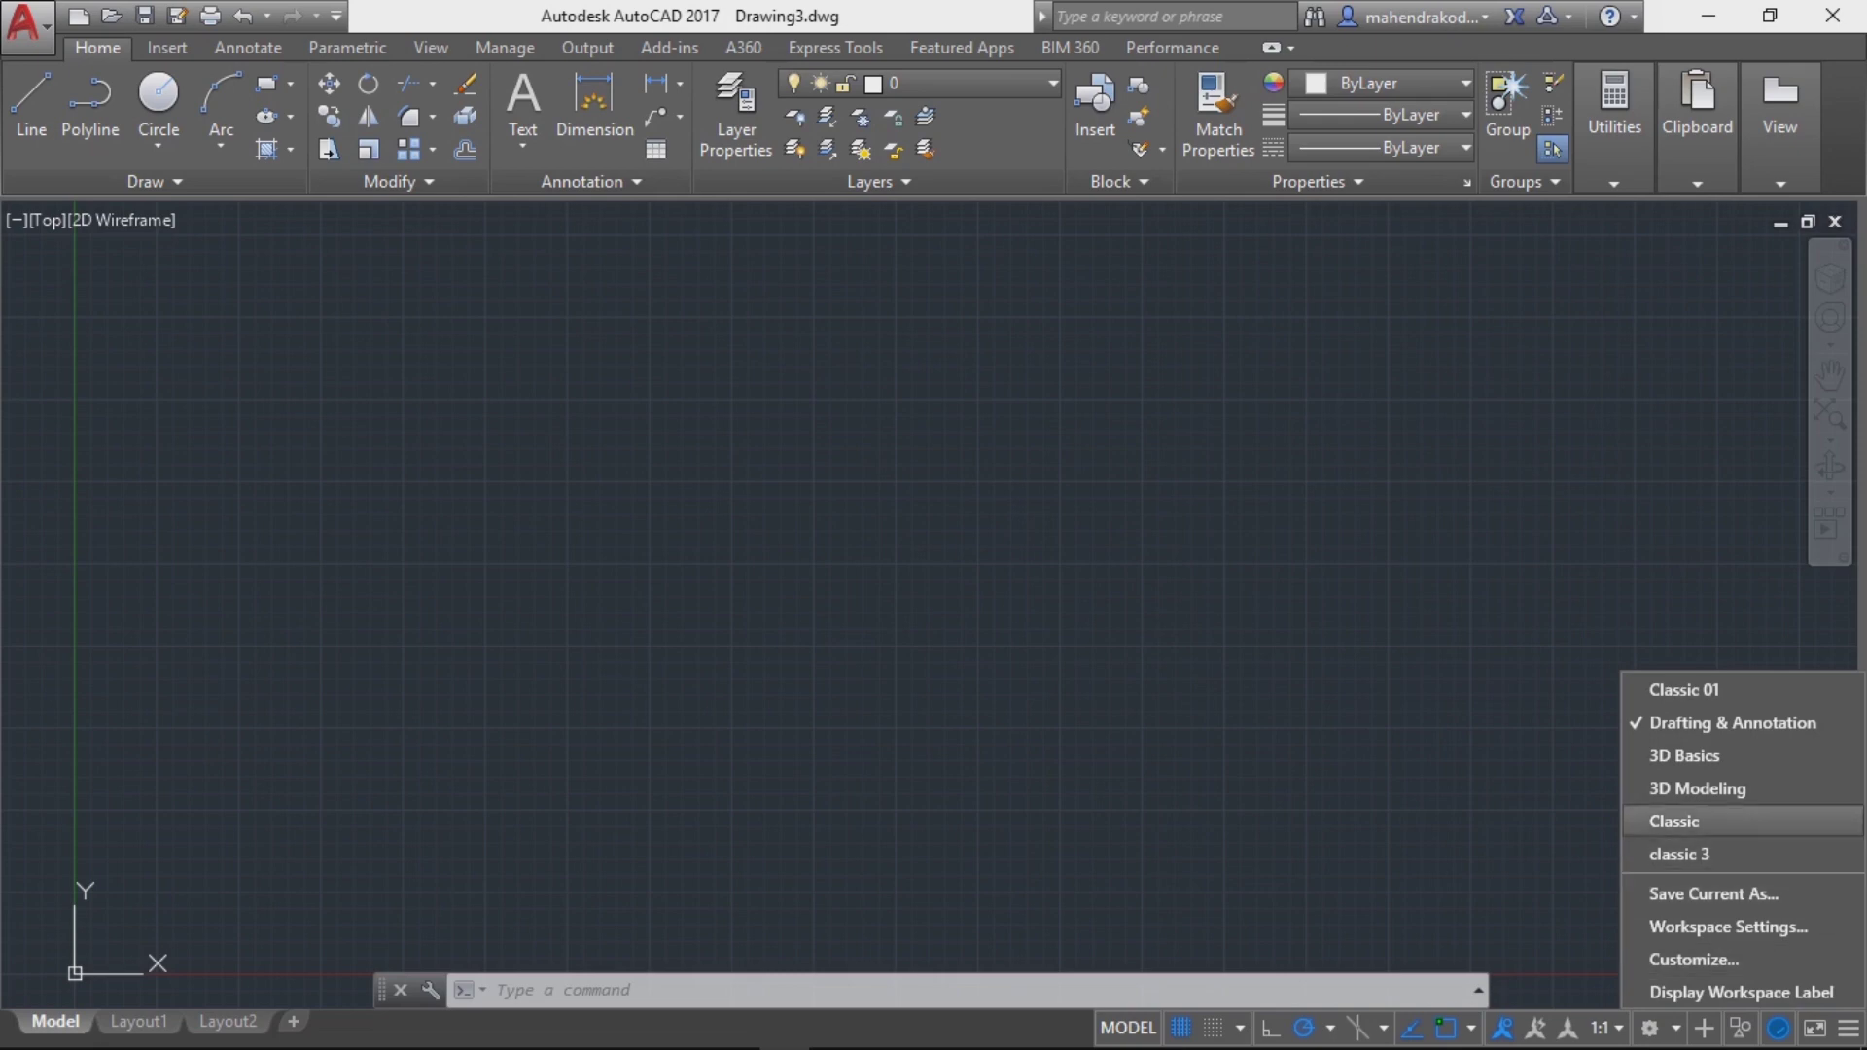
{"action": "left_click", "coordinate": [1679, 854]}
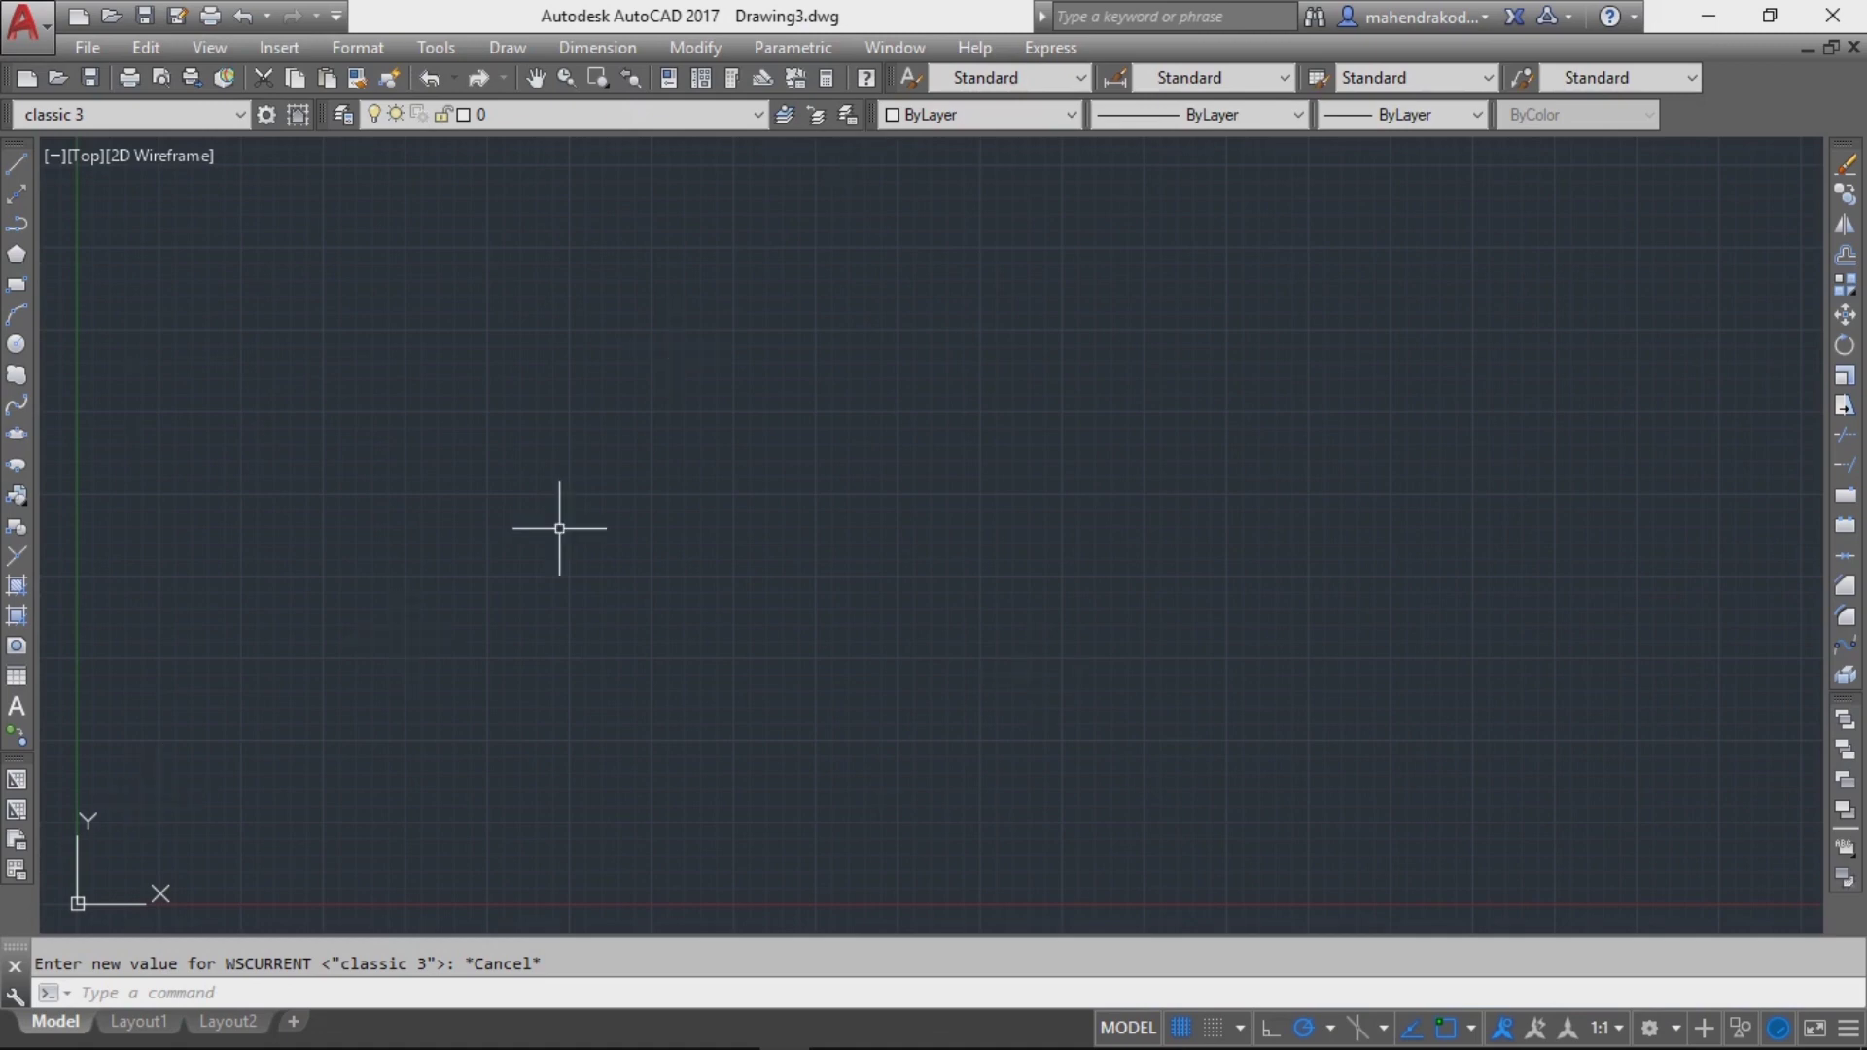
{"action": "right_click", "coordinate": [513, 525]}
Cancel a stray selection window and back out of closing the drawing
{"action": "left_click", "coordinate": [98, 344]}
{"action": "left_click_drag", "start_coordinate": [98, 344], "coordinate": [171, 373]}
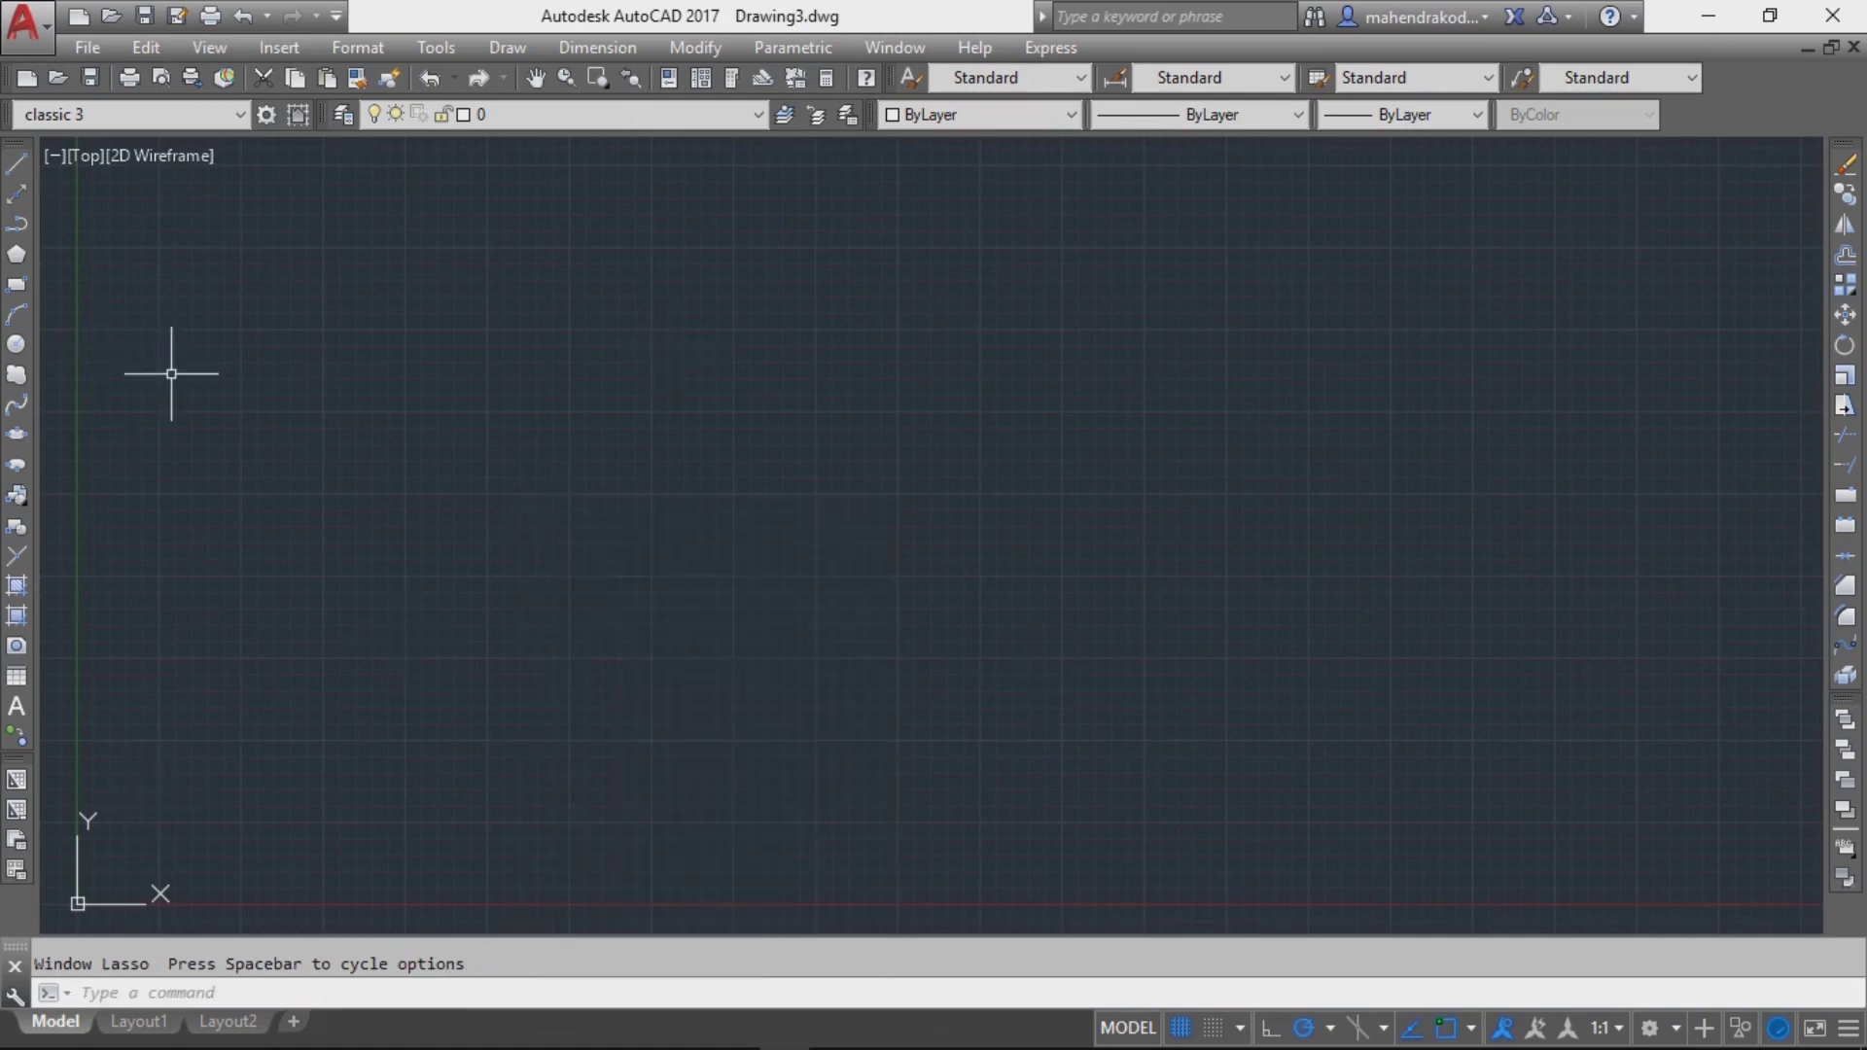
{"action": "left_click", "coordinate": [1004, 492]}
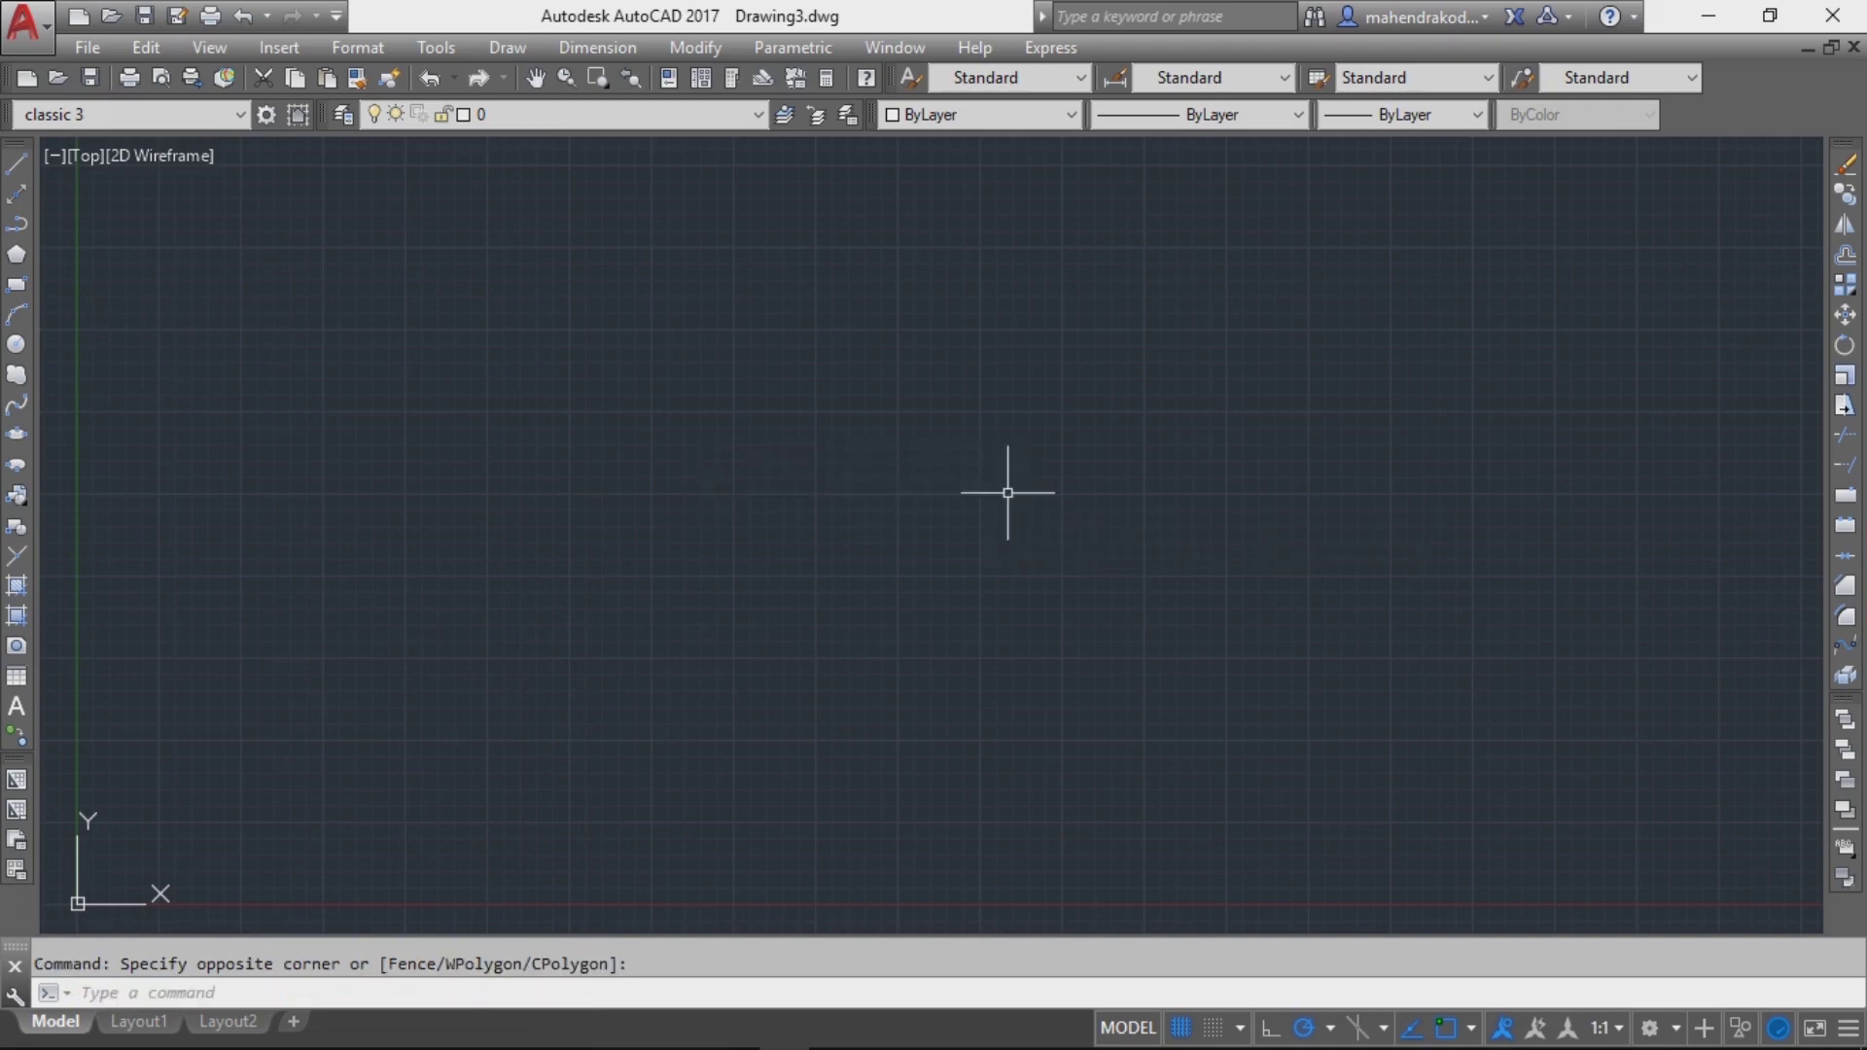
{"action": "left_click", "coordinate": [683, 445]}
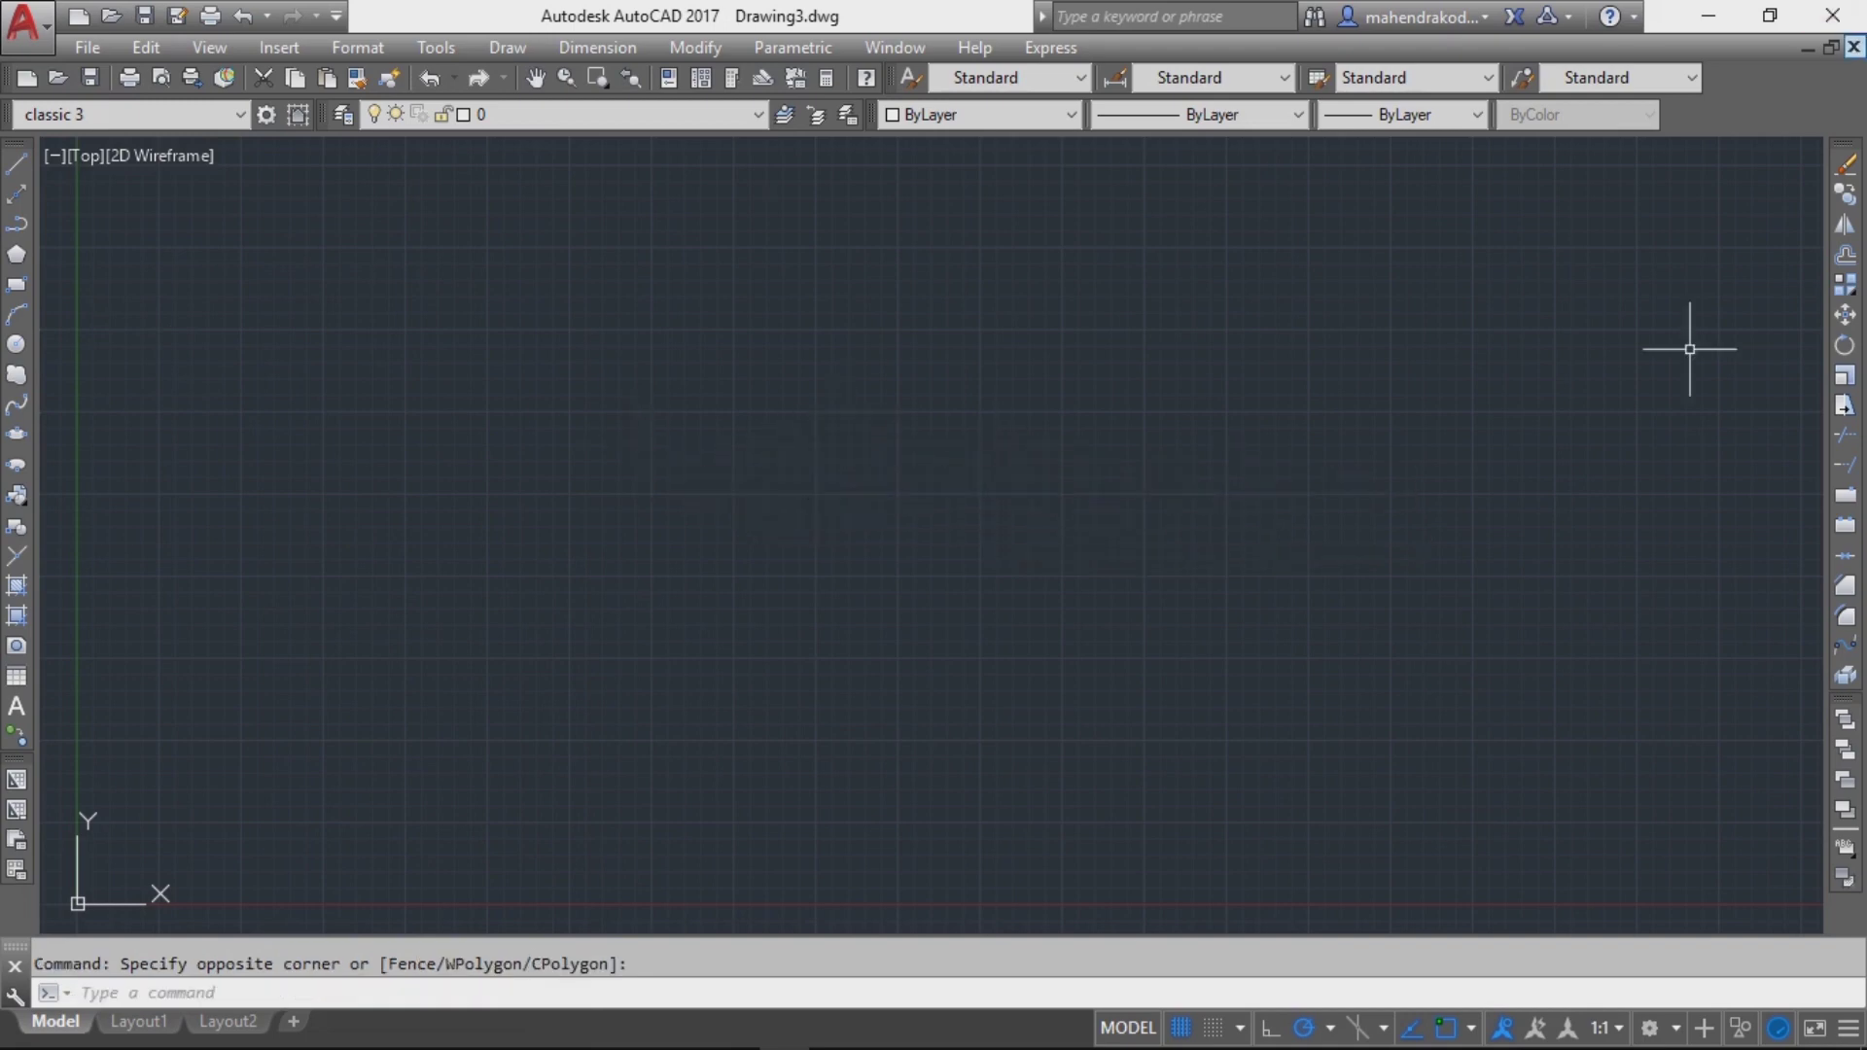
{"action": "left_click", "coordinate": [1854, 47]}
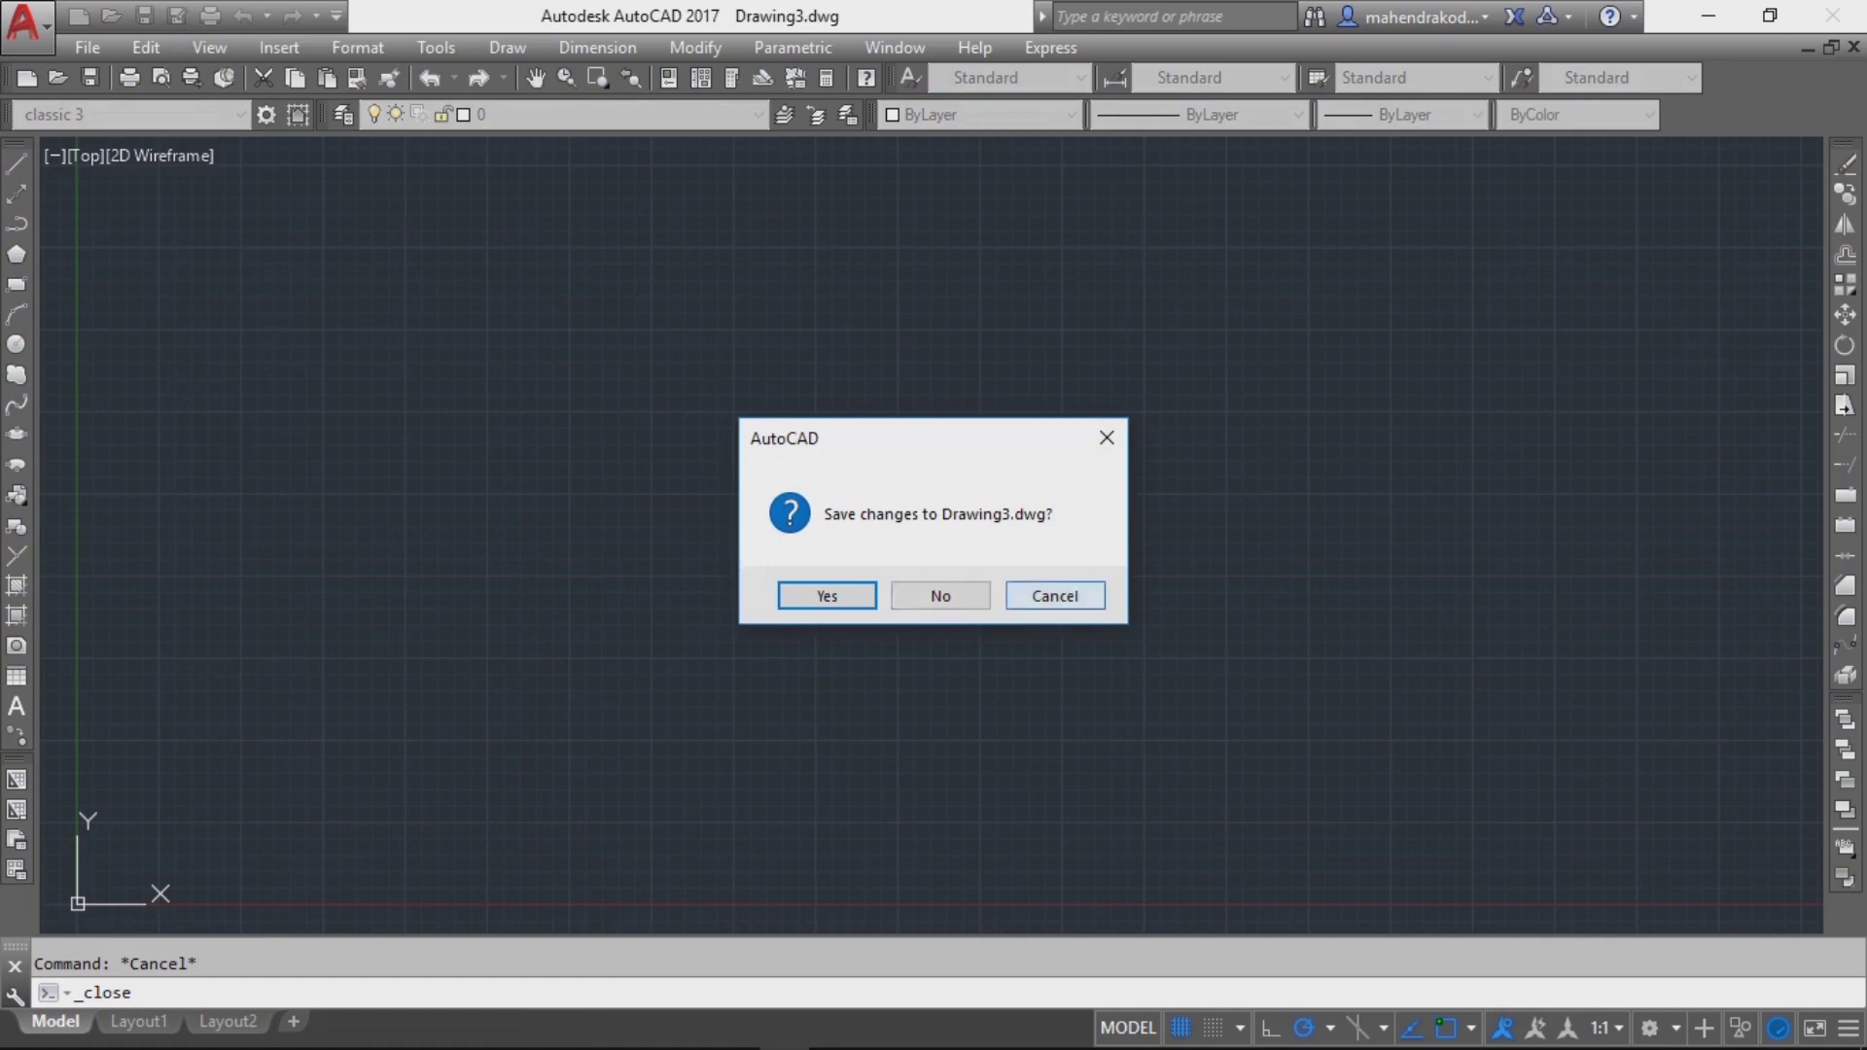
{"action": "key", "text": "Escape"}
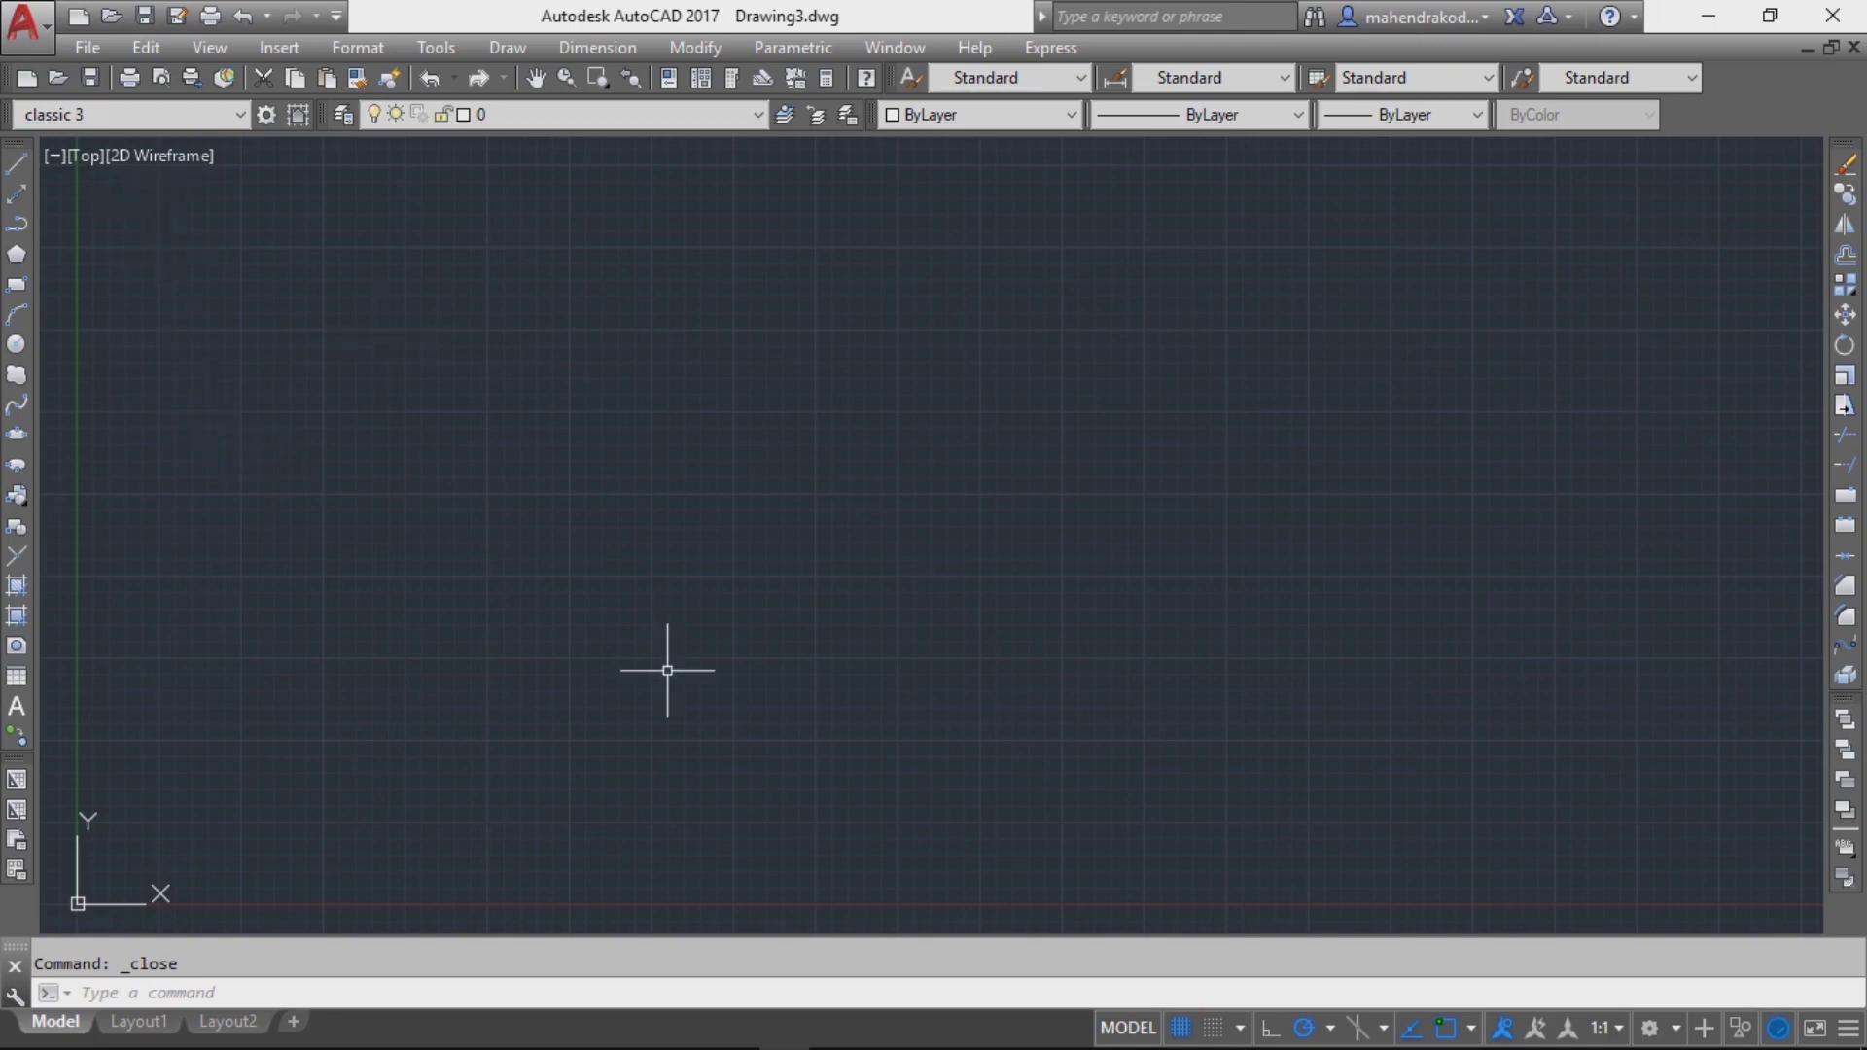
Set STARTMODE to 1 and start closing Drawing3
{"action": "type", "text": "STAR"}
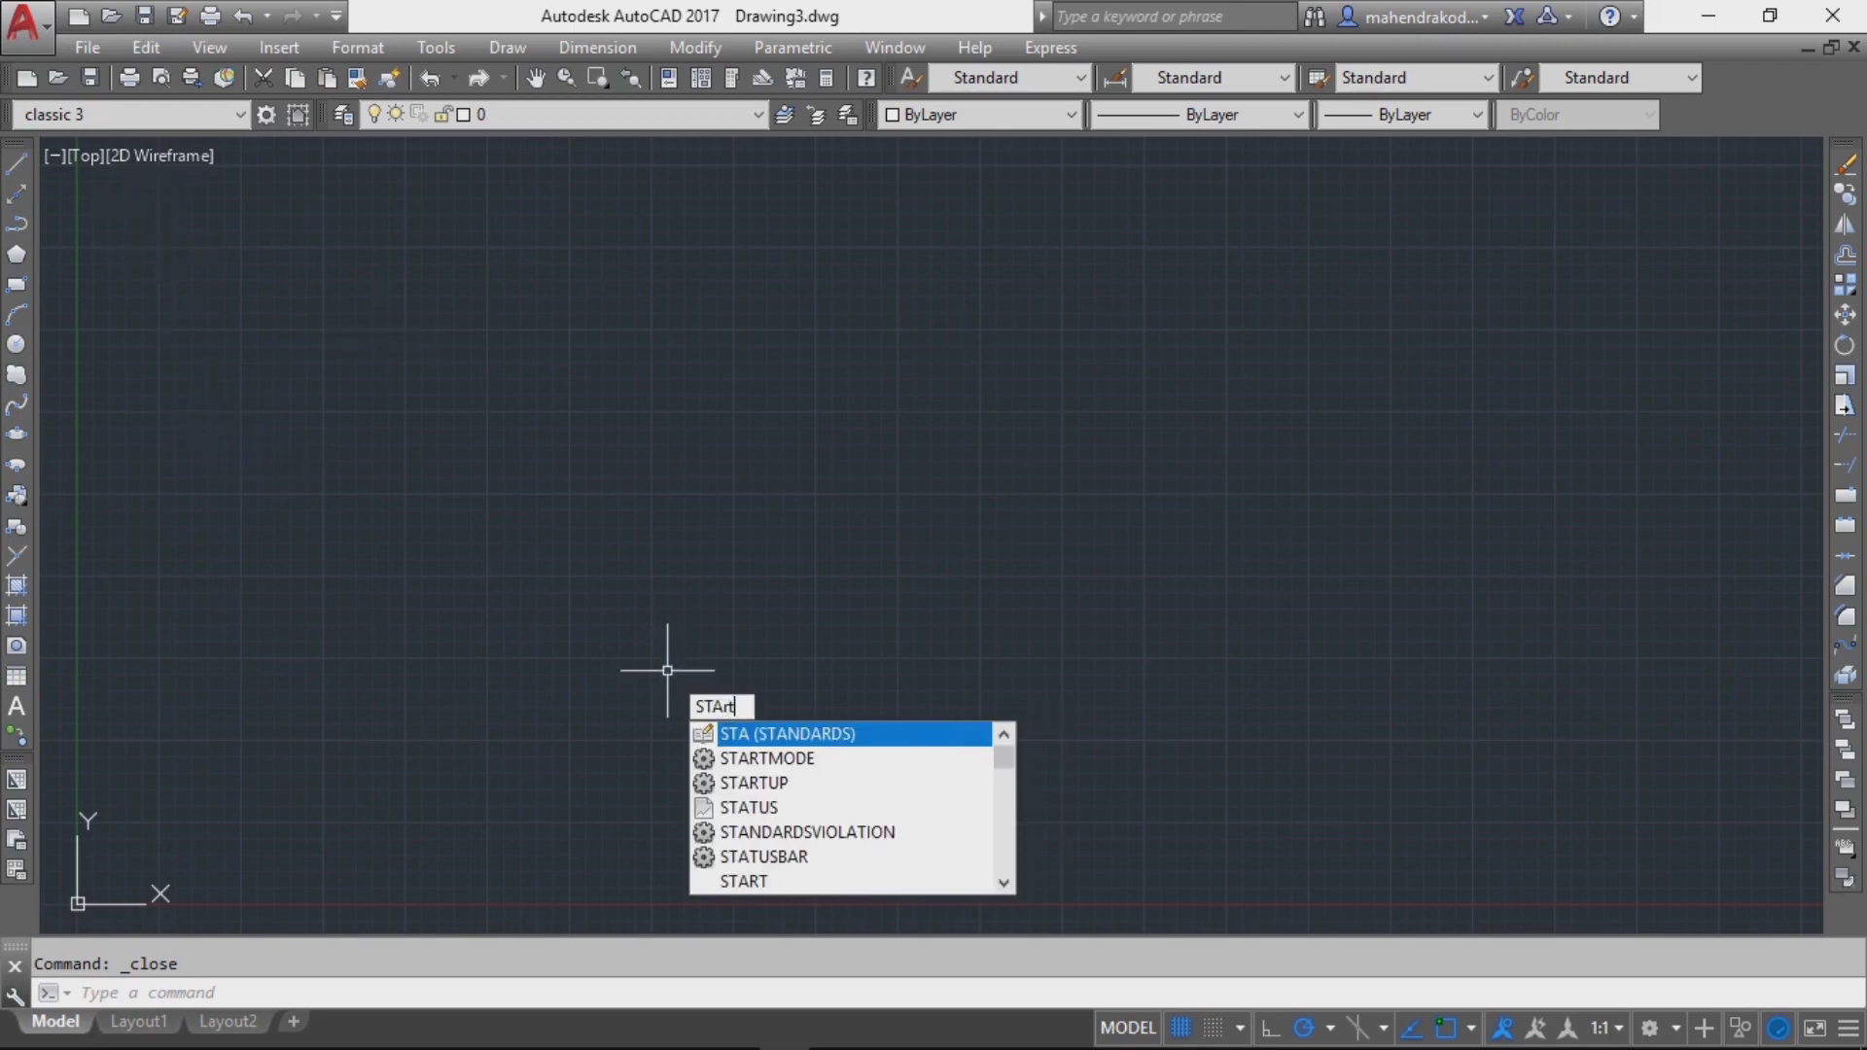
{"action": "type", "text": "TMO"}
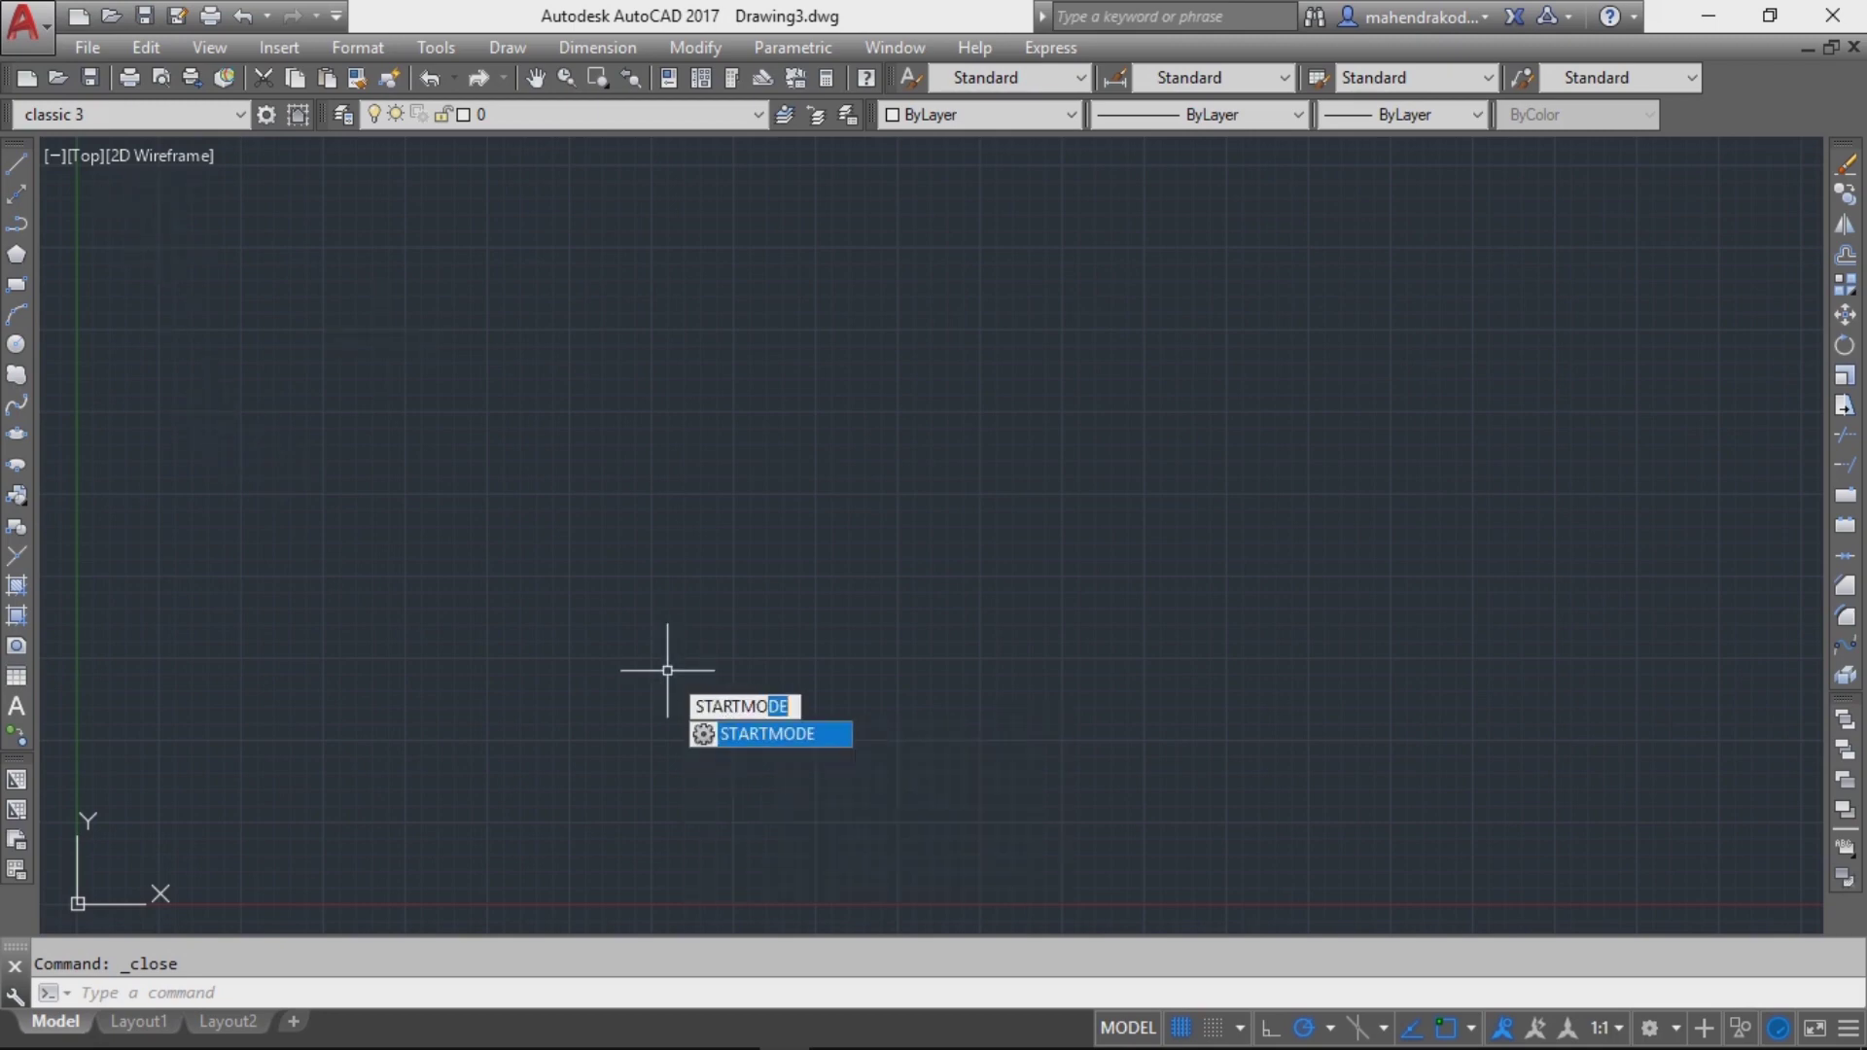
{"action": "type", "text": "DE"}
{"action": "key", "text": "Return"}
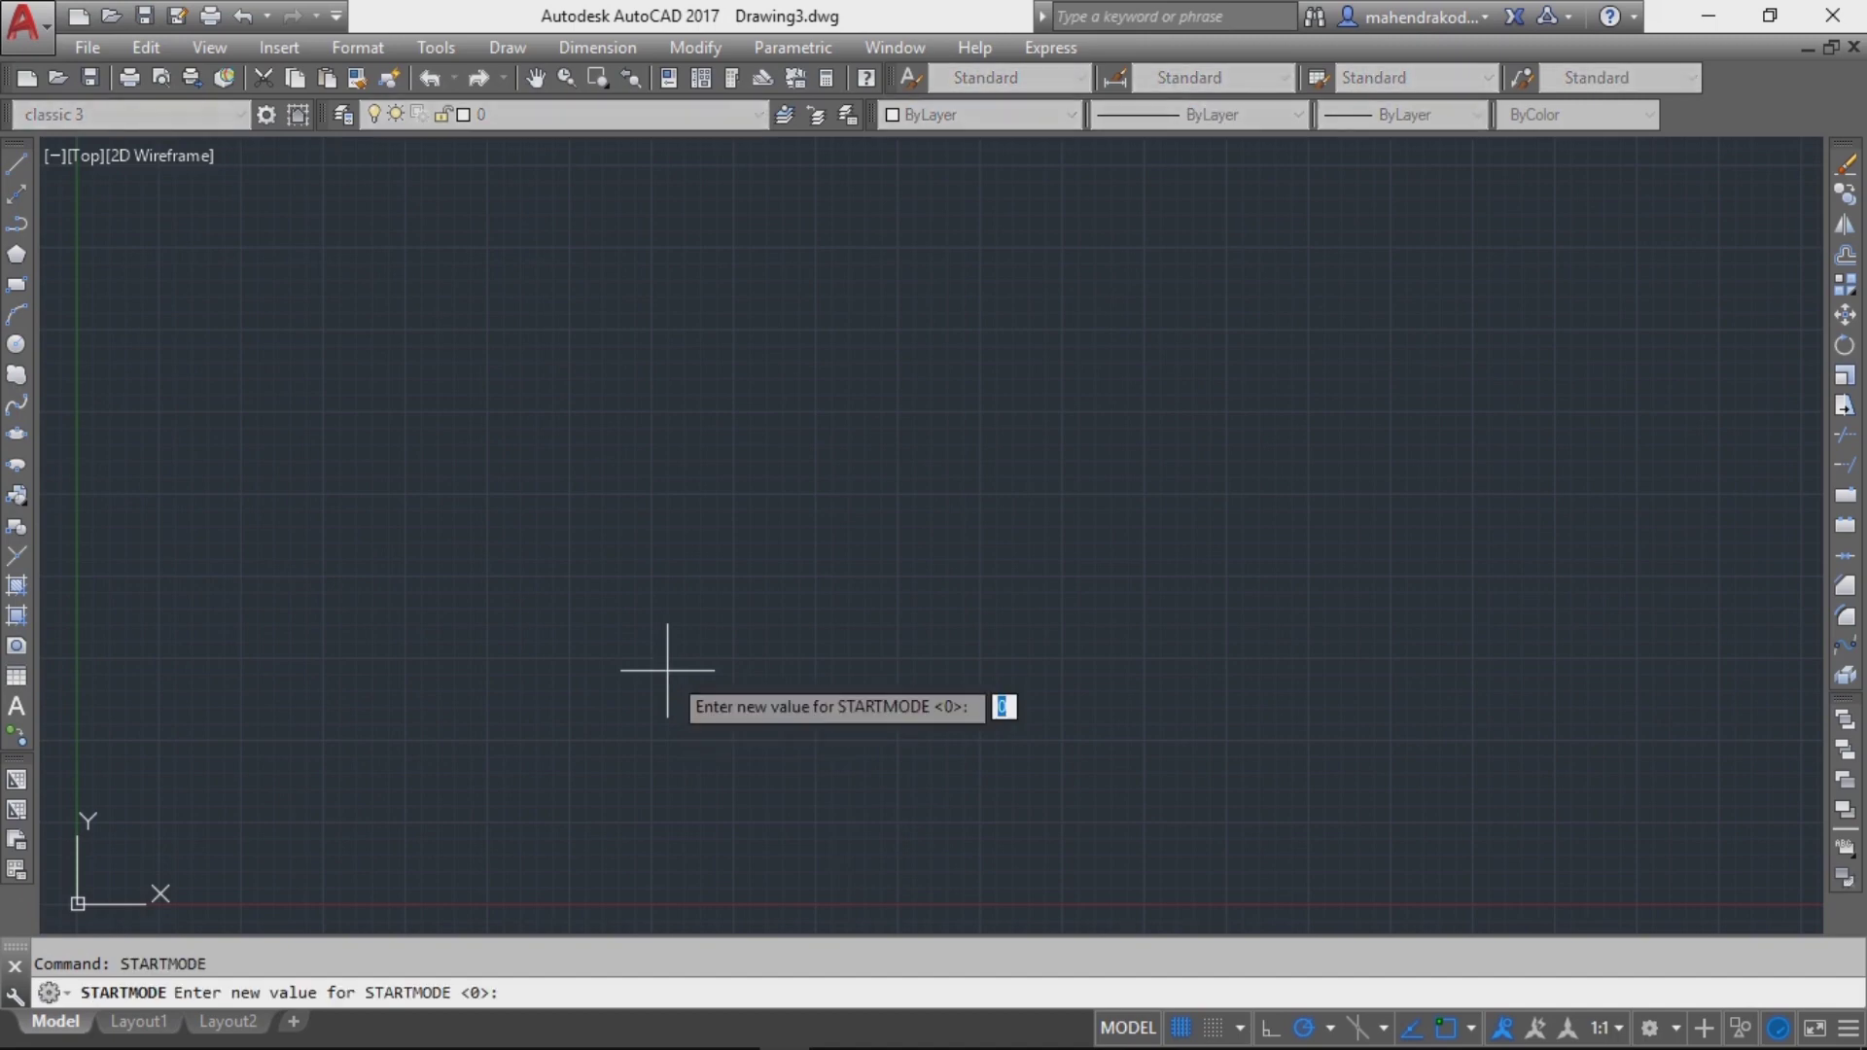
{"action": "type", "text": "1"}
{"action": "key", "text": "Return"}
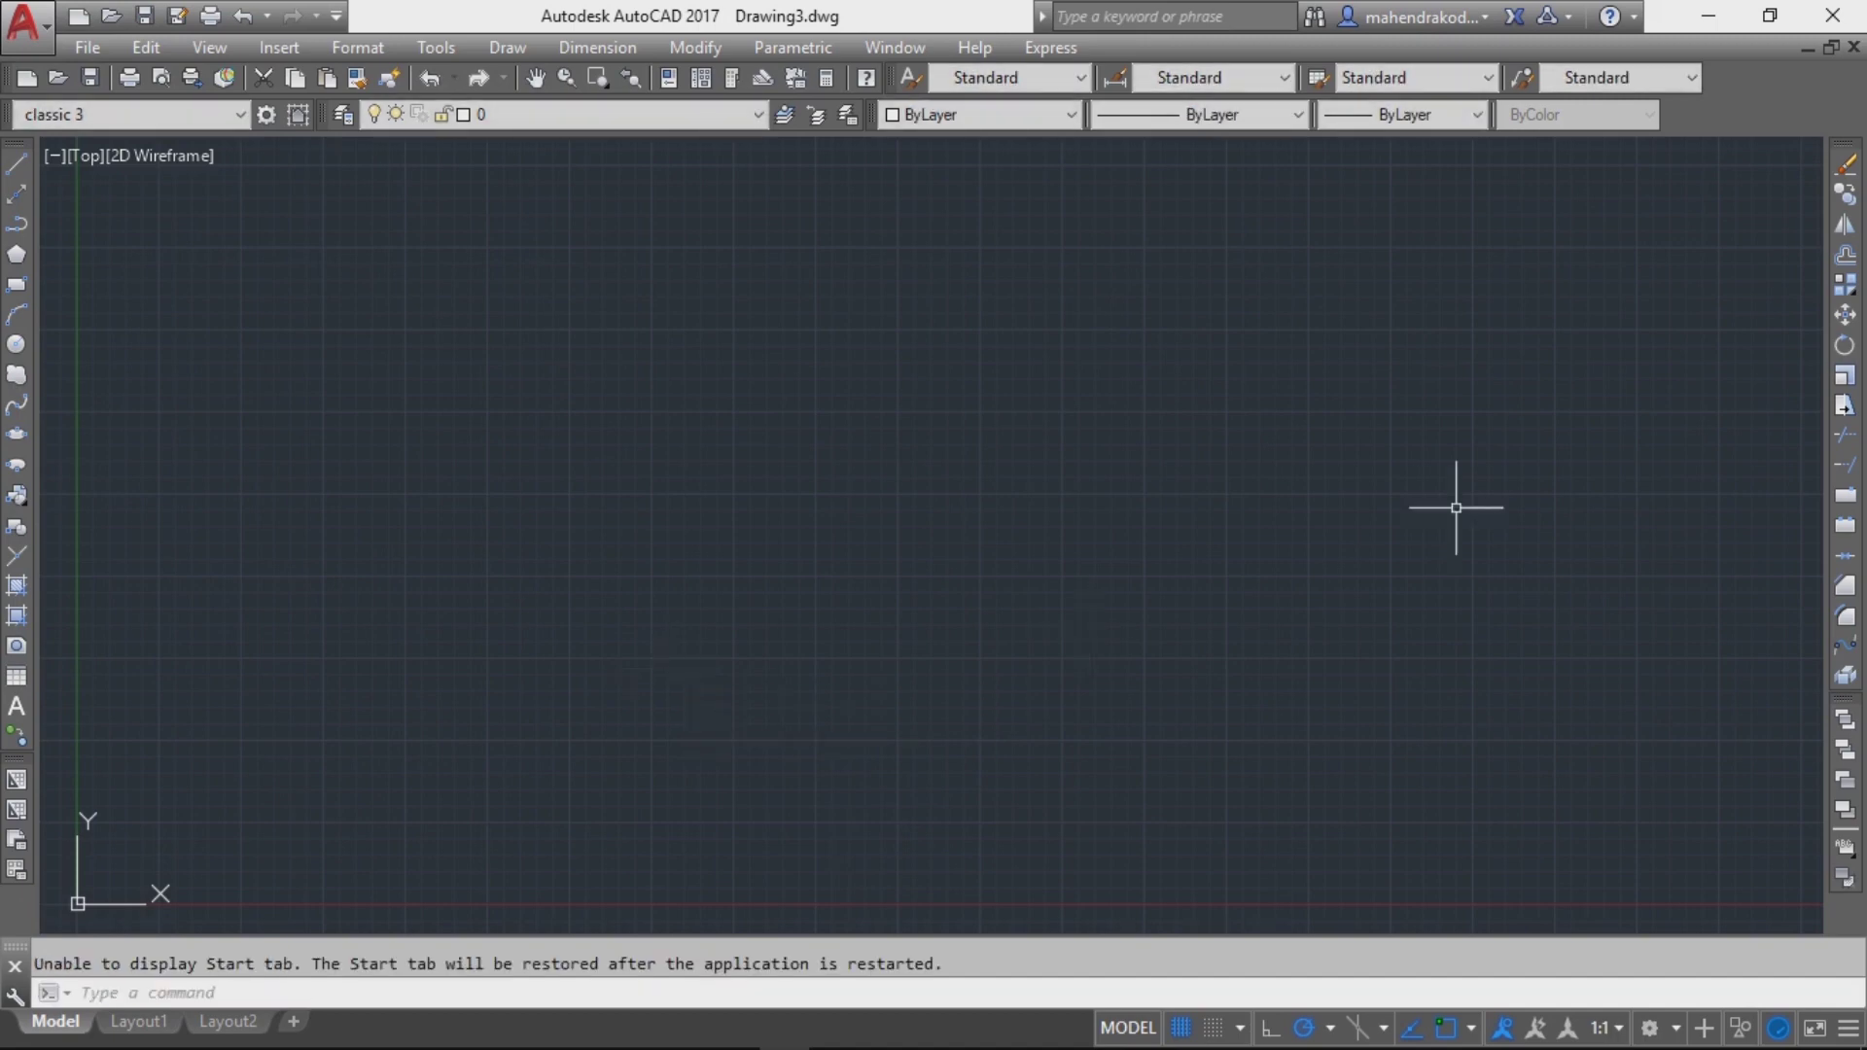
{"action": "left_click", "coordinate": [1854, 47]}
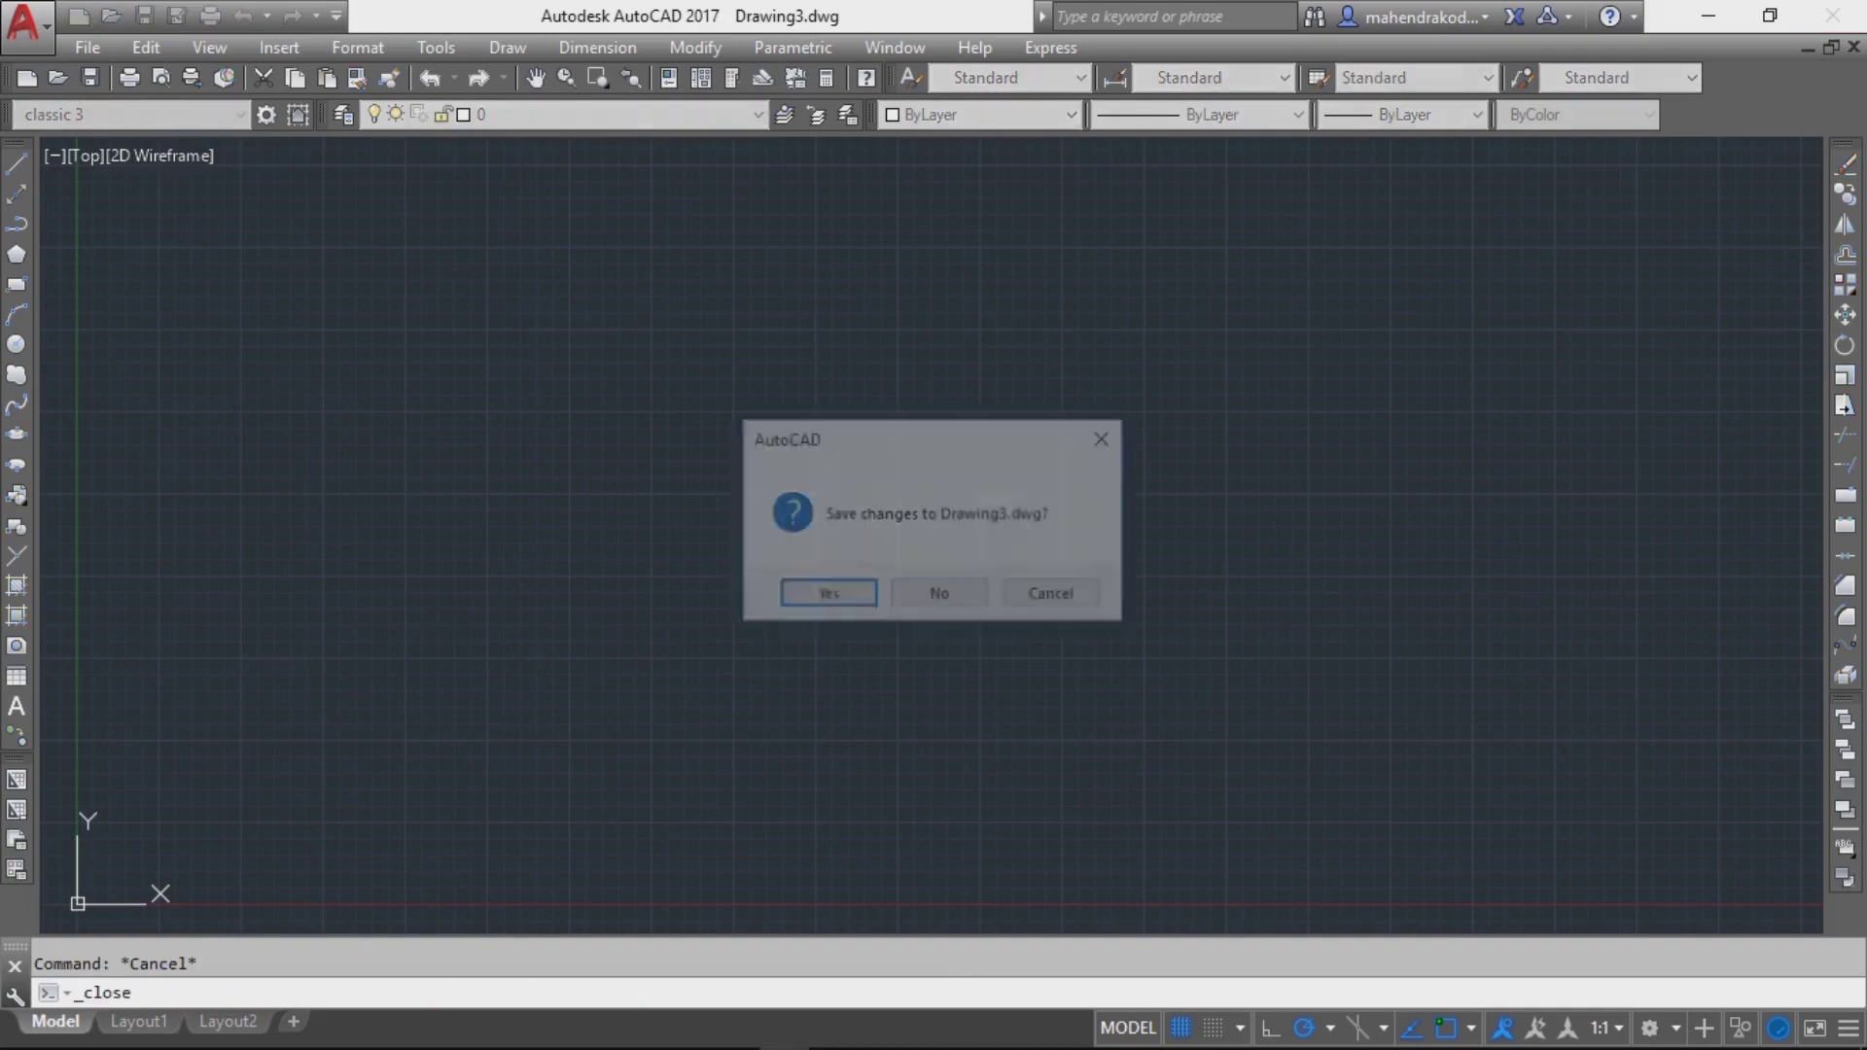
Decline to save changes so Drawing3 closes unsaved
{"action": "key", "text": "Tab"}
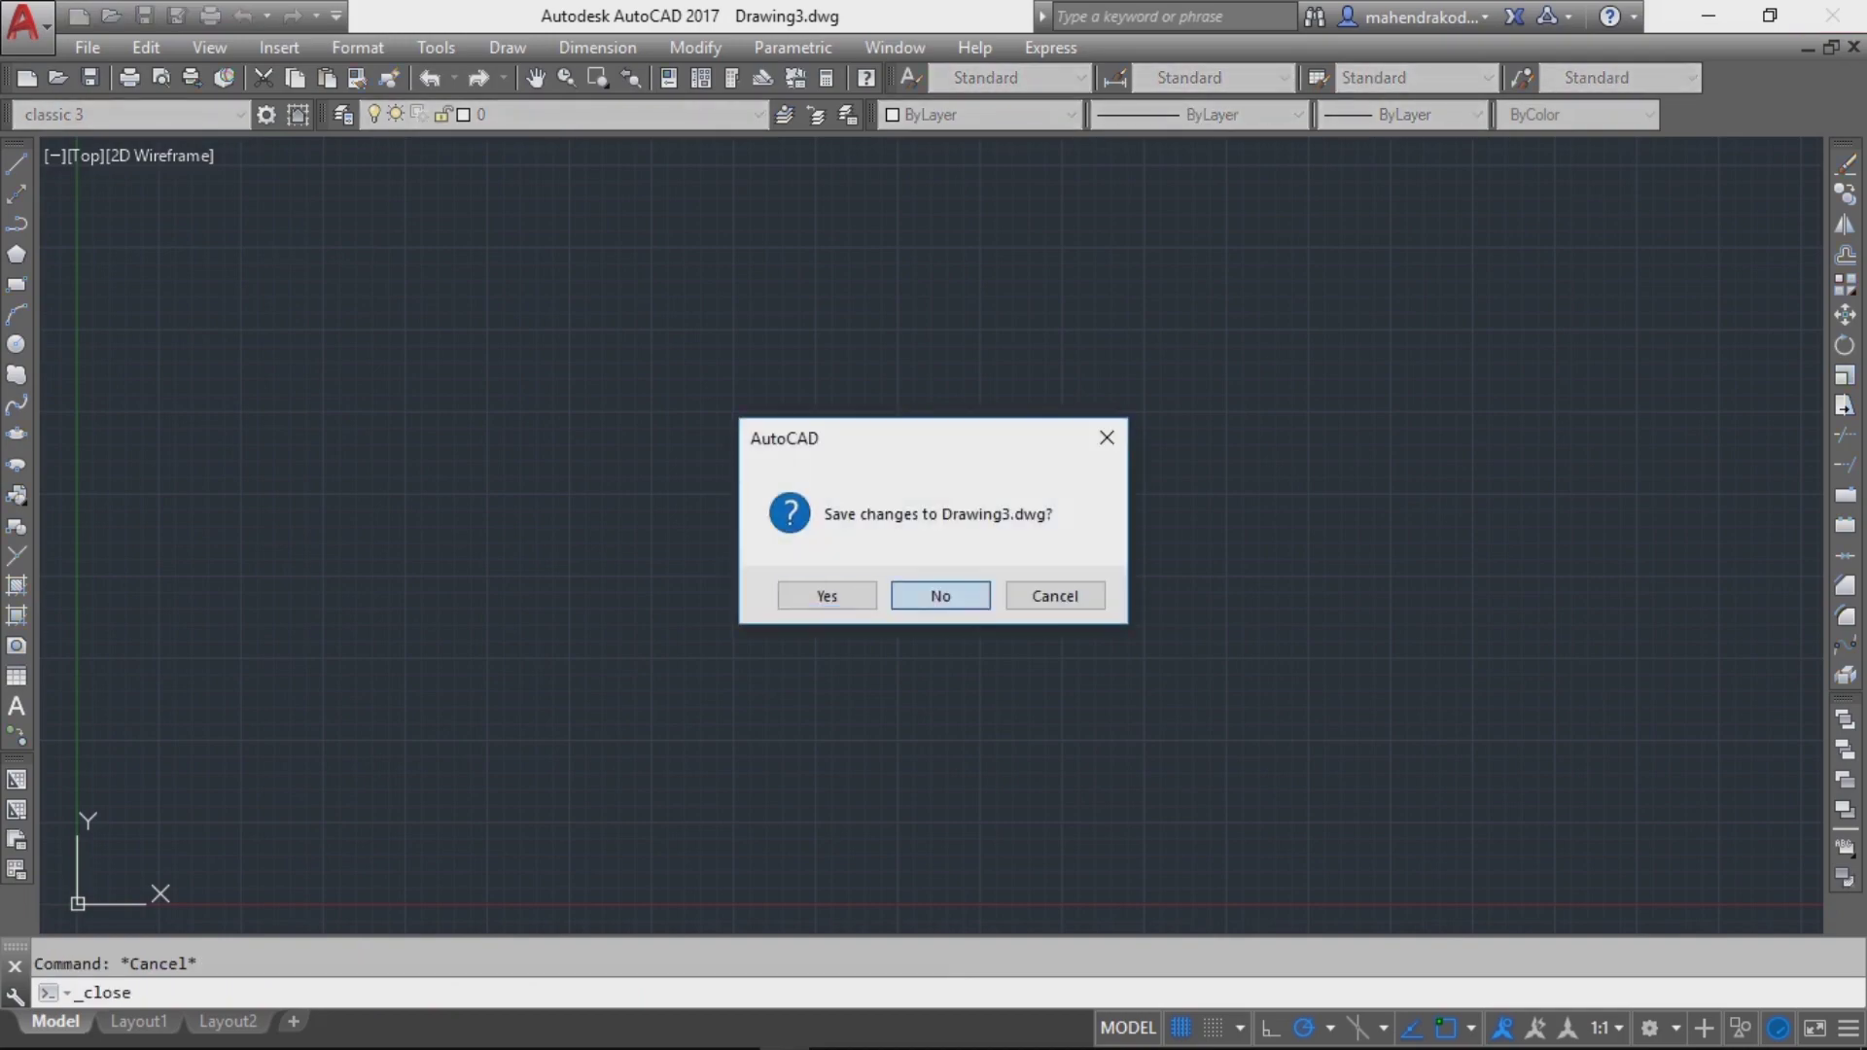
{"action": "key", "text": "Return"}
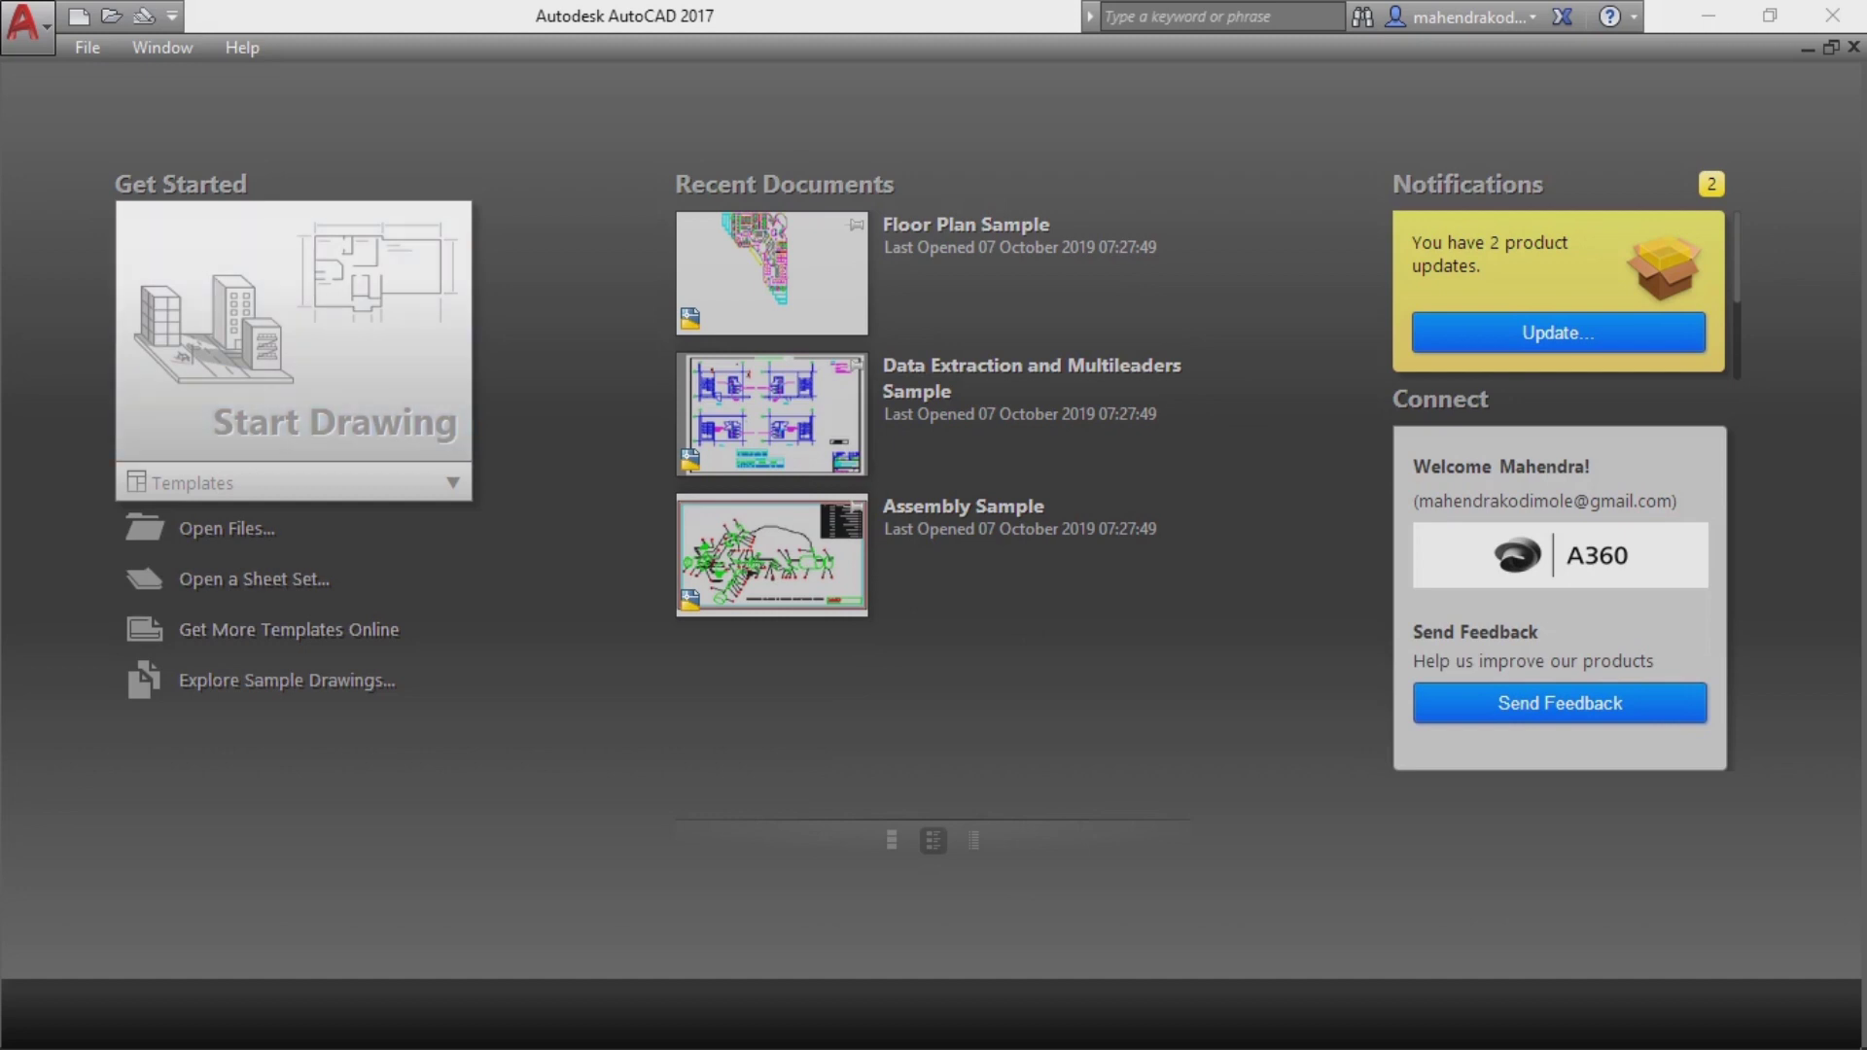
Start a new blank drawing from the Start page
{"action": "left_click", "coordinate": [87, 47]}
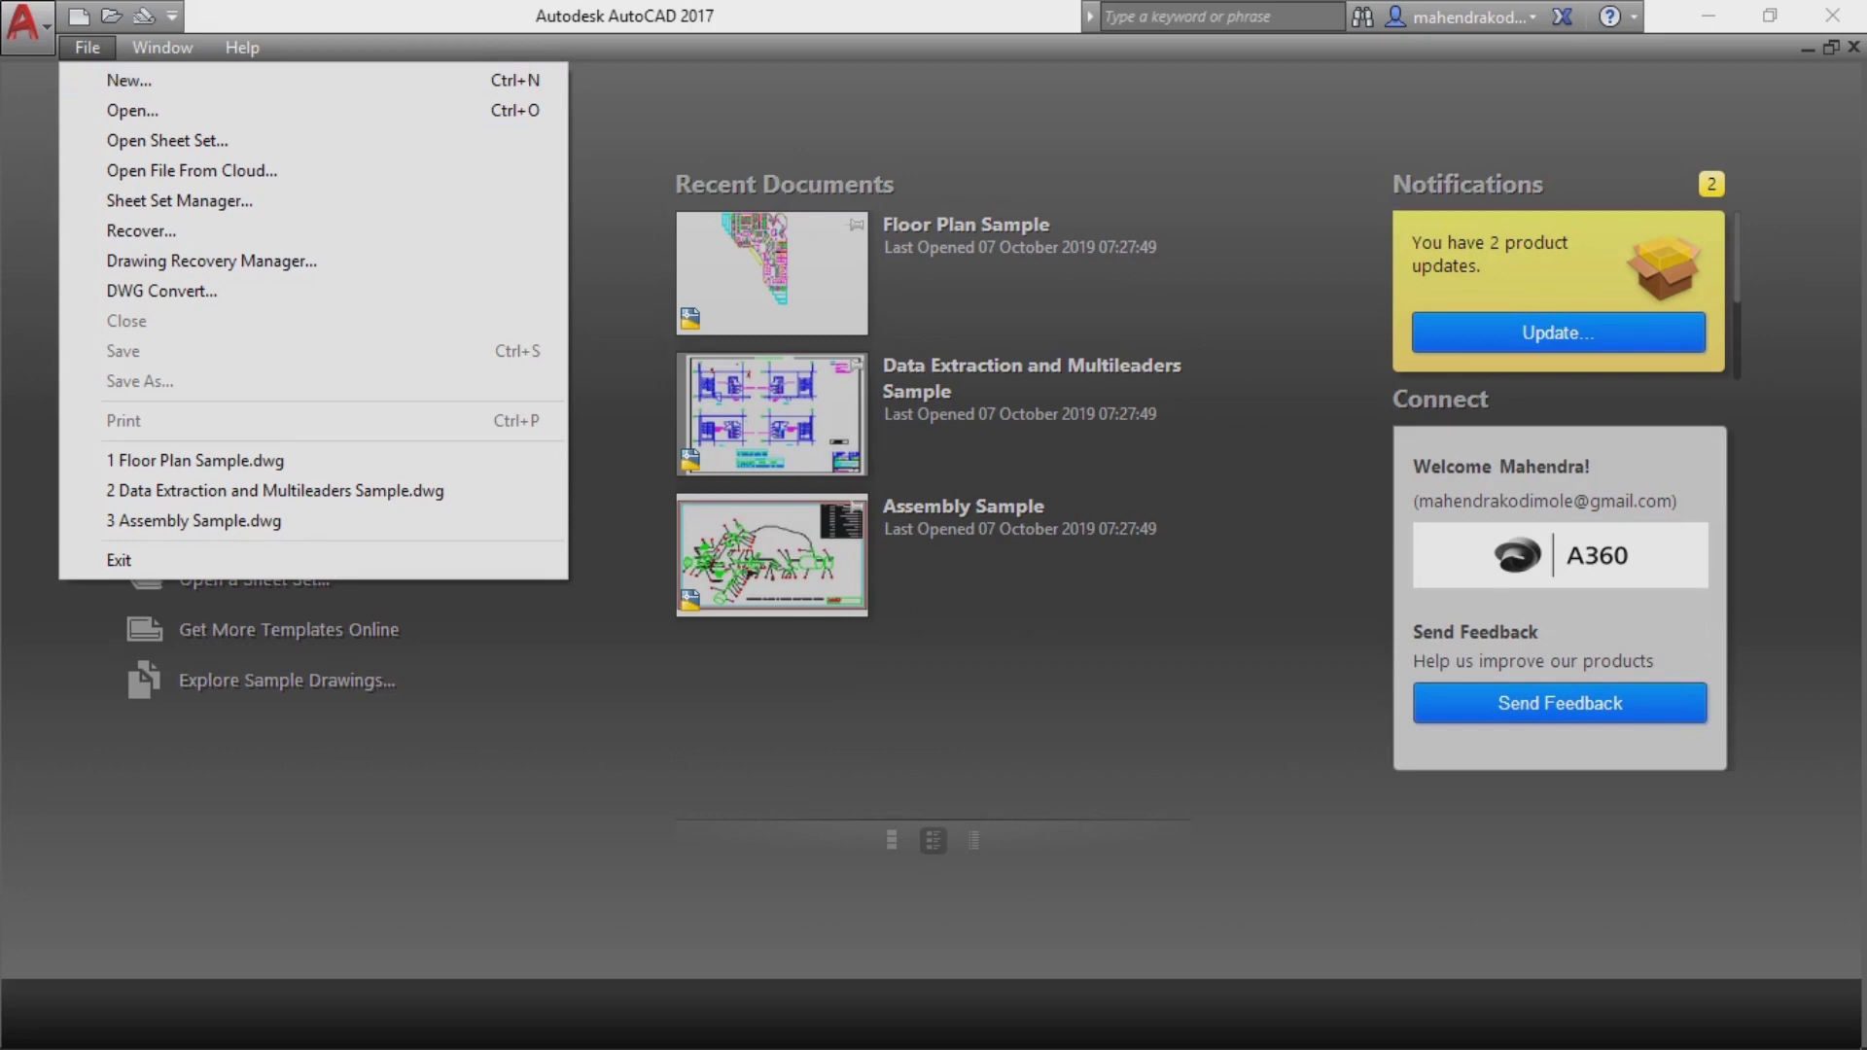
{"action": "key", "text": "Escape"}
{"action": "left_click", "coordinate": [292, 331]}
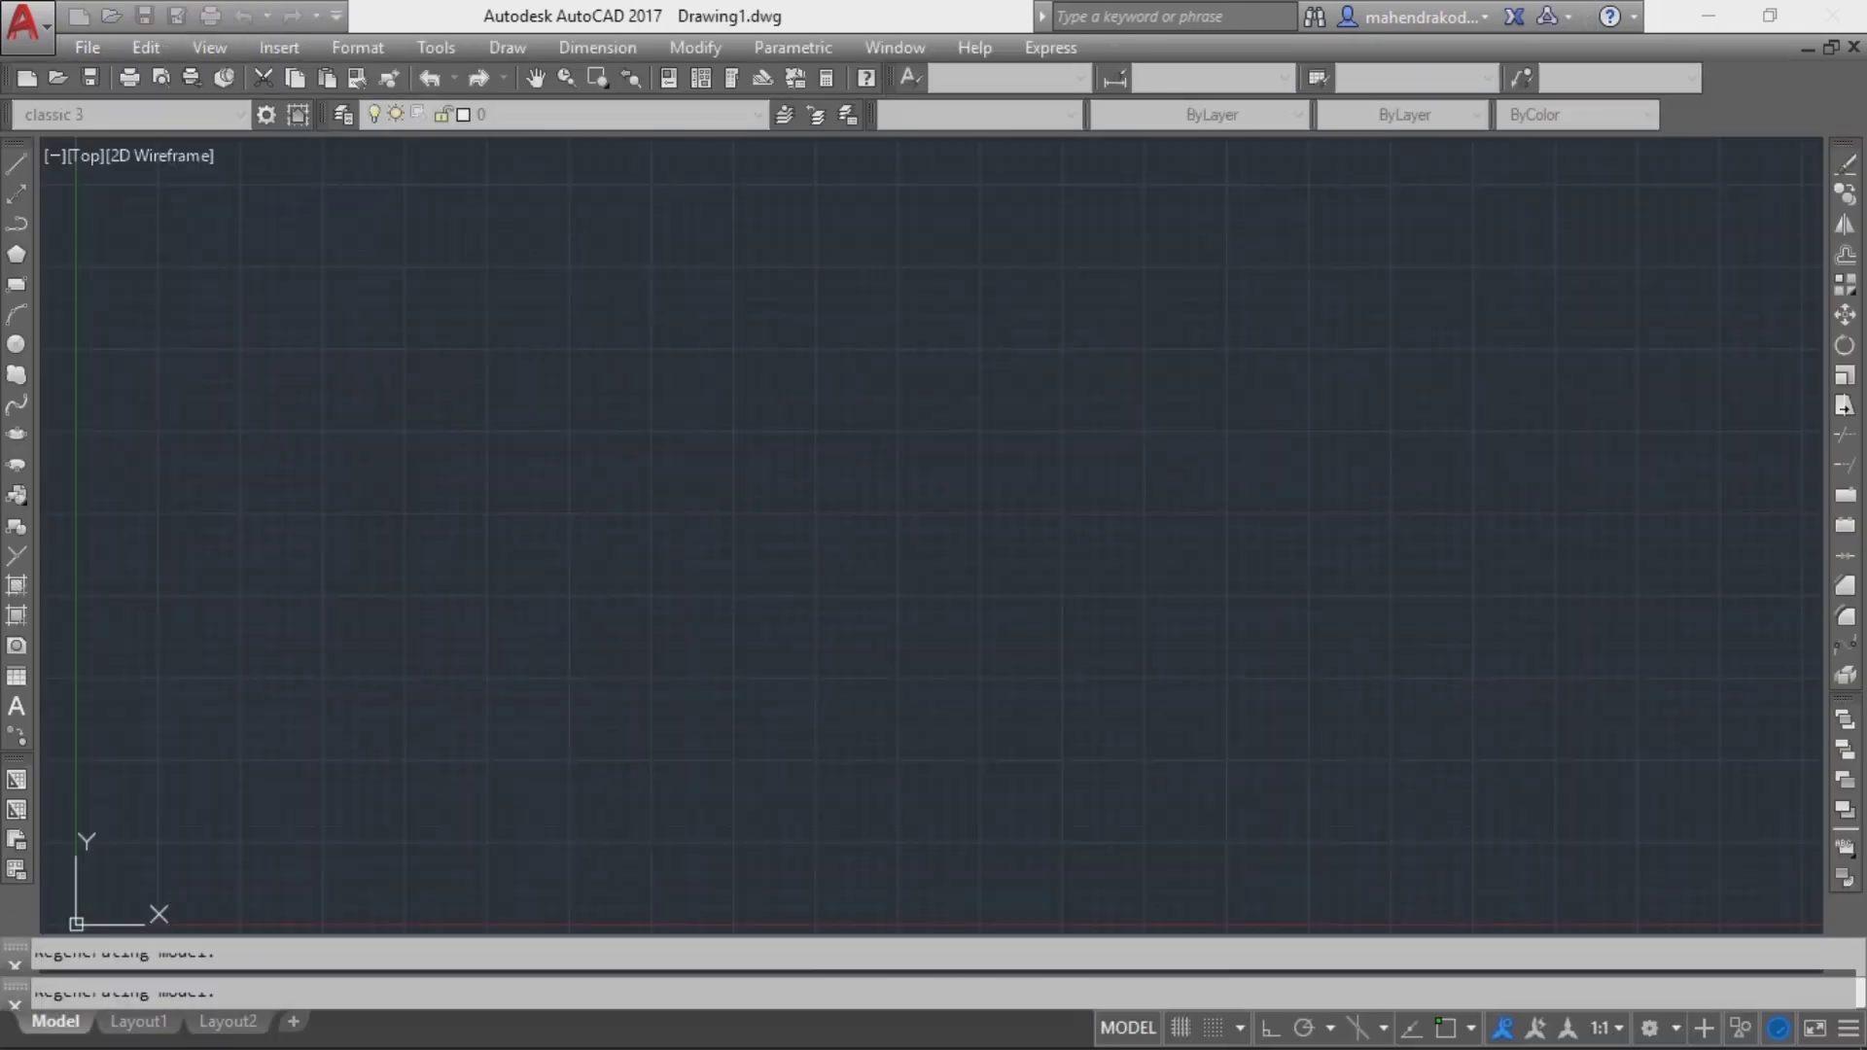
{"action": "left_click", "coordinate": [420, 344]}
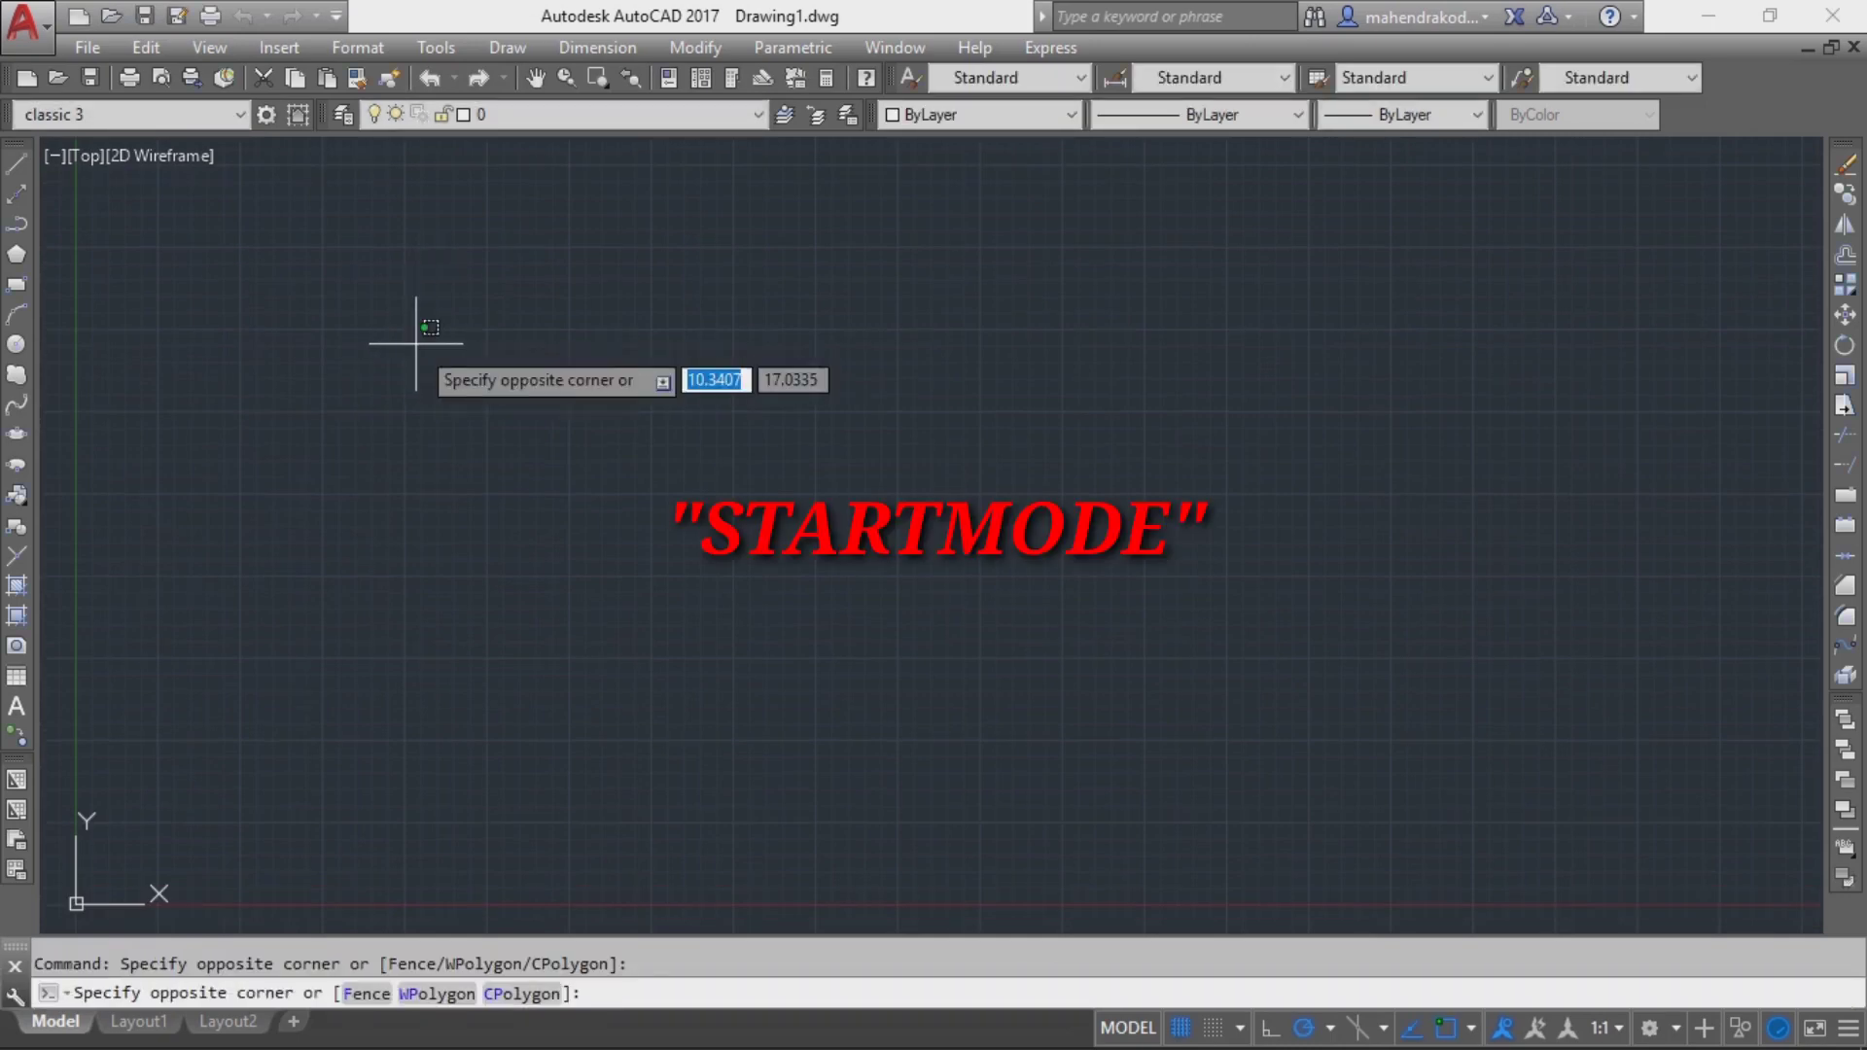
{"action": "key", "text": "Escape"}
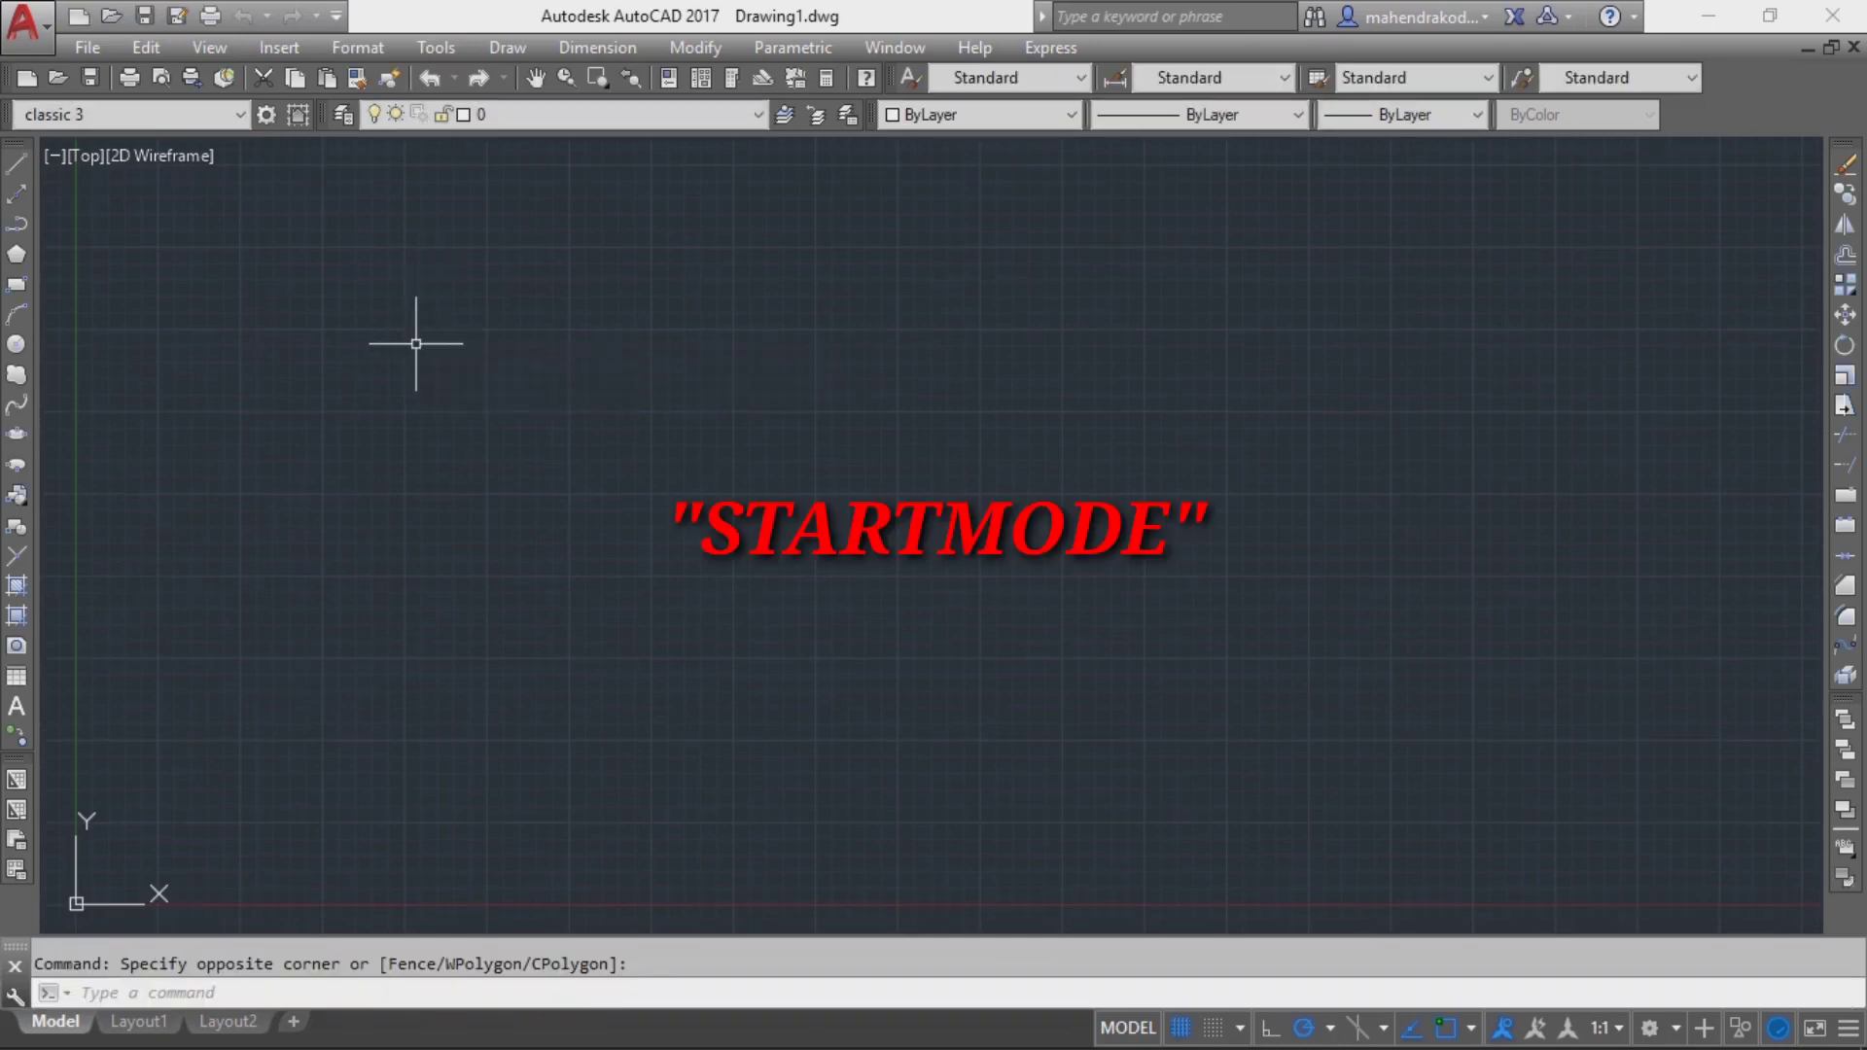
Set STARTMODE to 0 and close Drawing1
{"action": "type", "text": "s"}
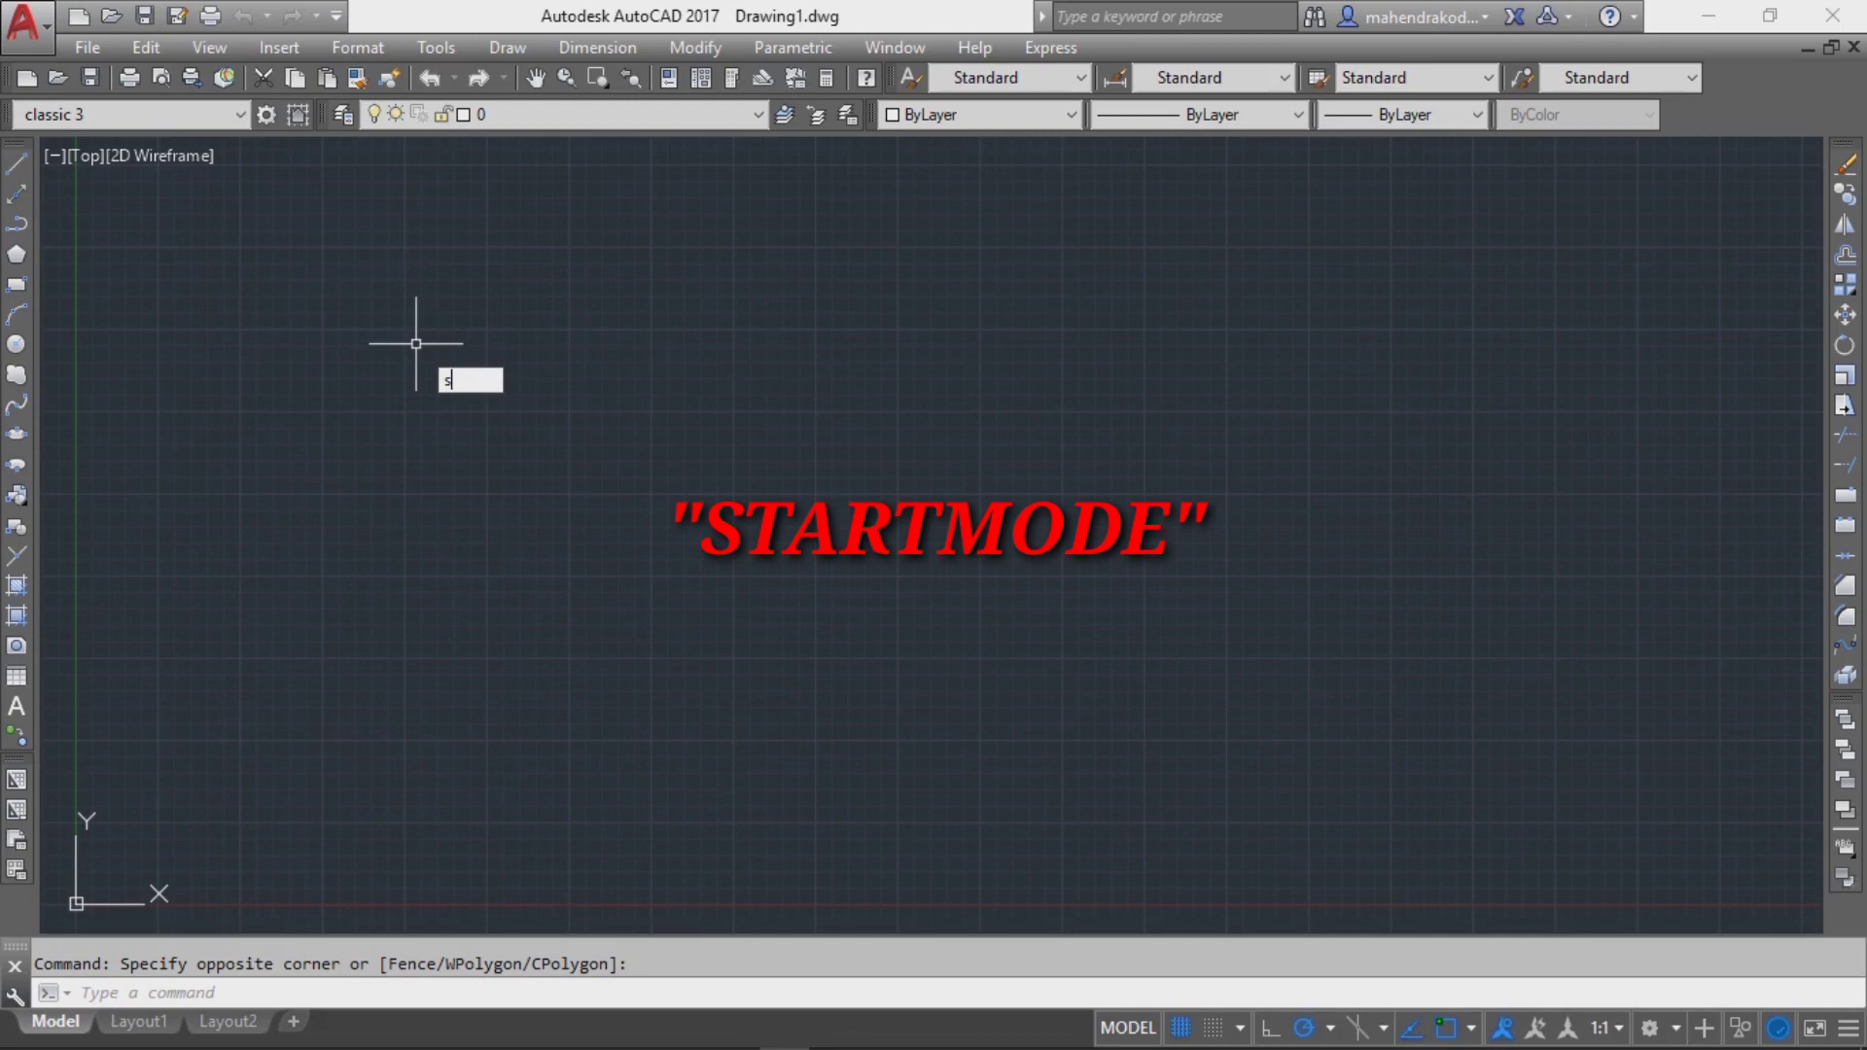
{"action": "type", "text": "tart"}
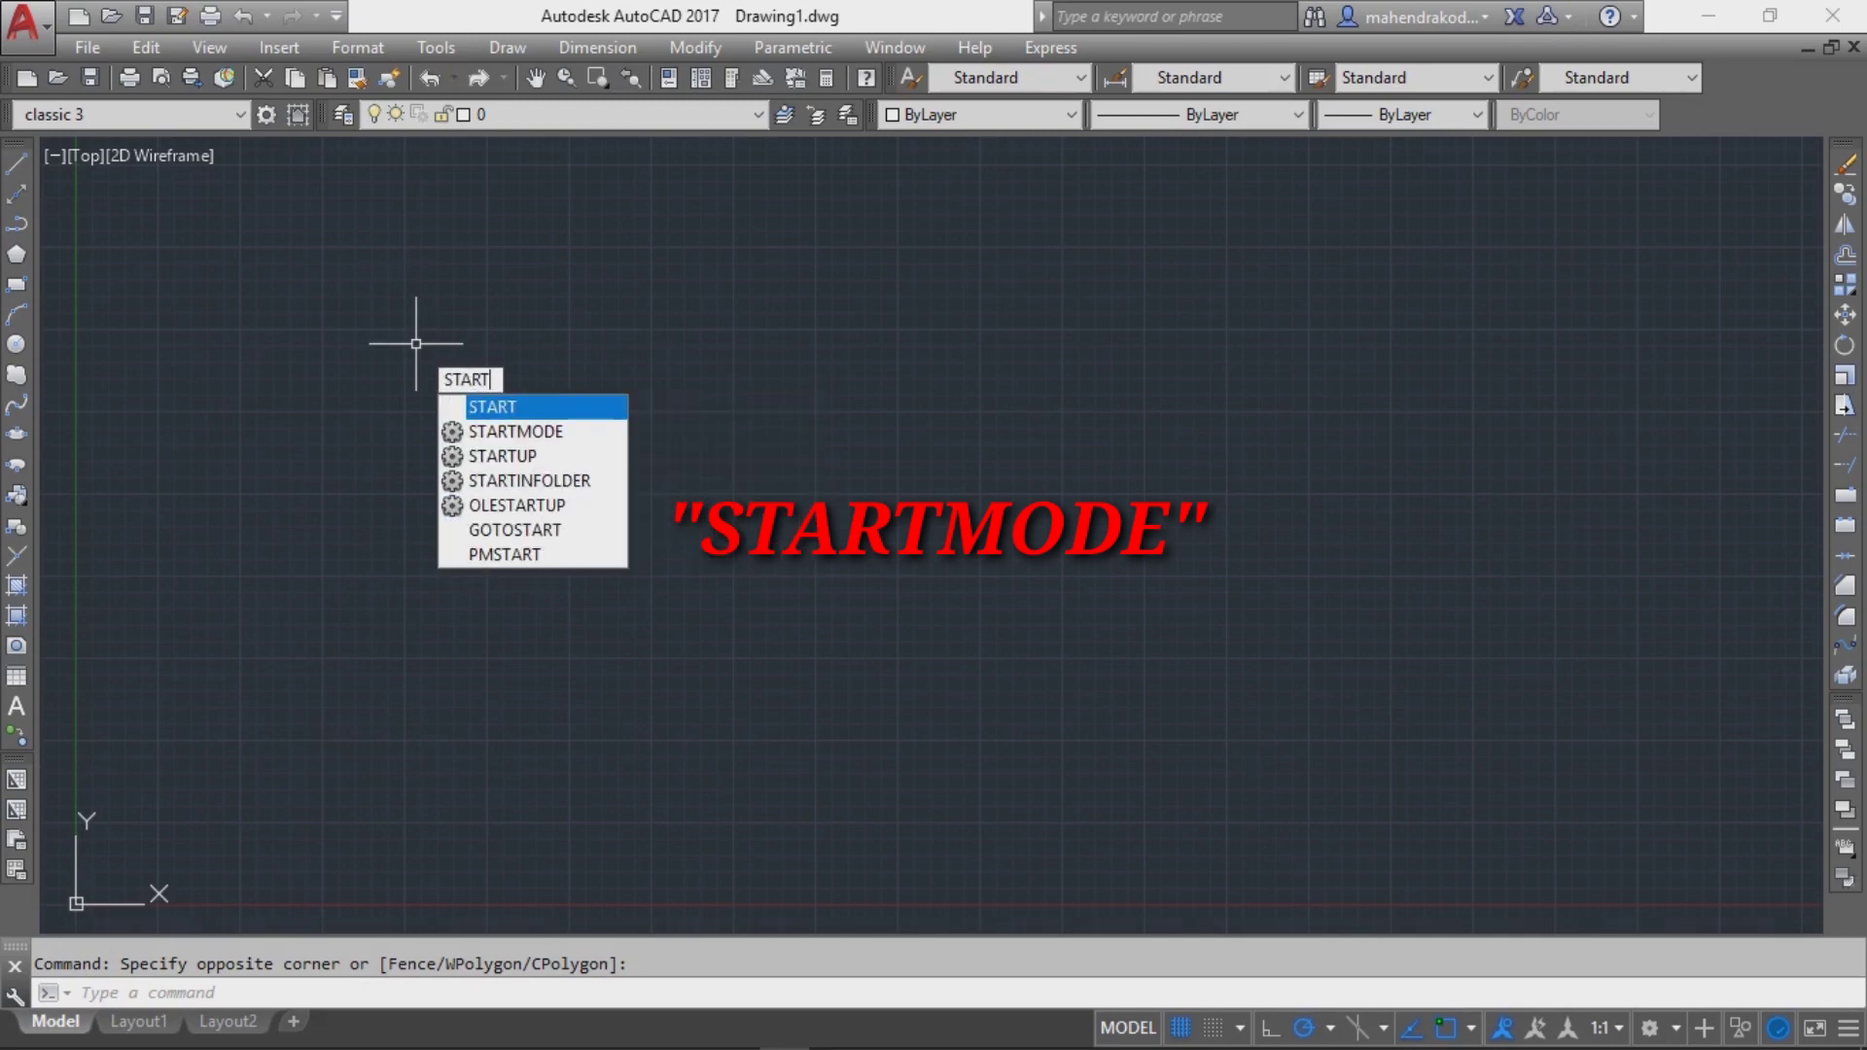
{"action": "key", "text": "Down"}
{"action": "key", "text": "Return"}
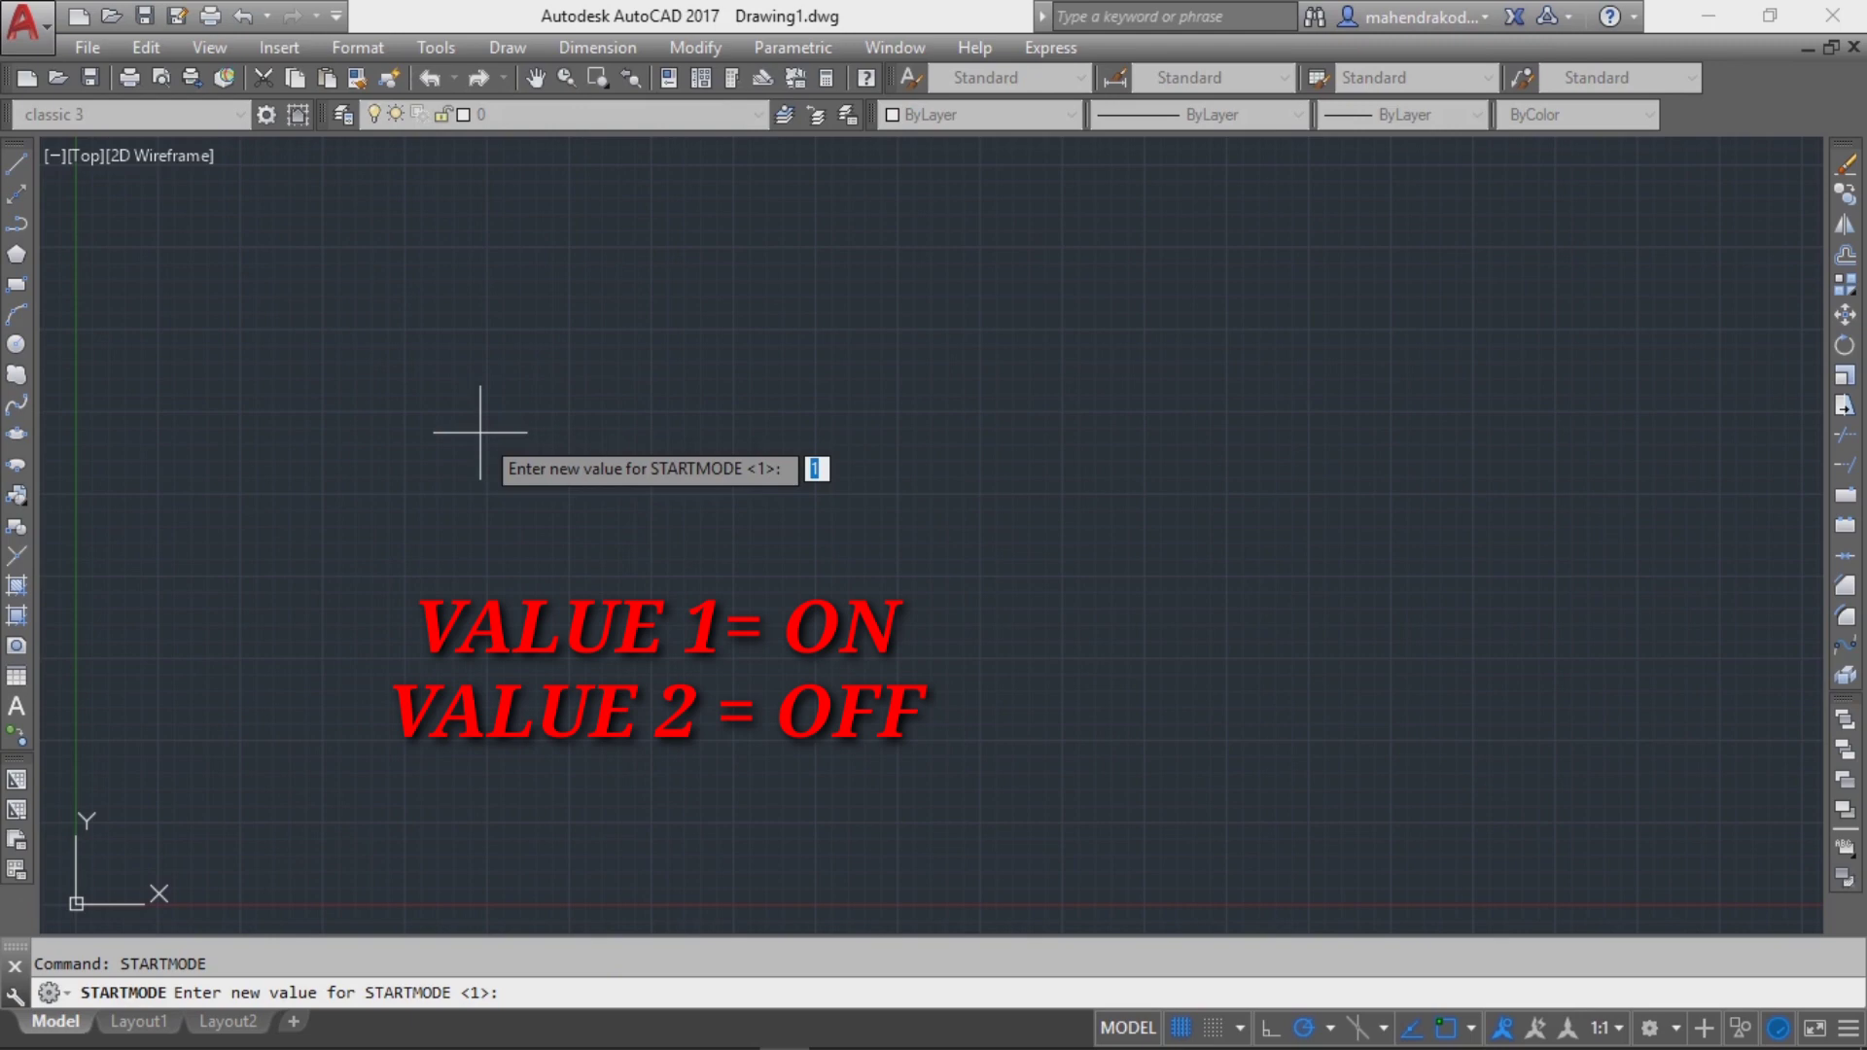
{"action": "type", "text": "0"}
{"action": "key", "text": "Return"}
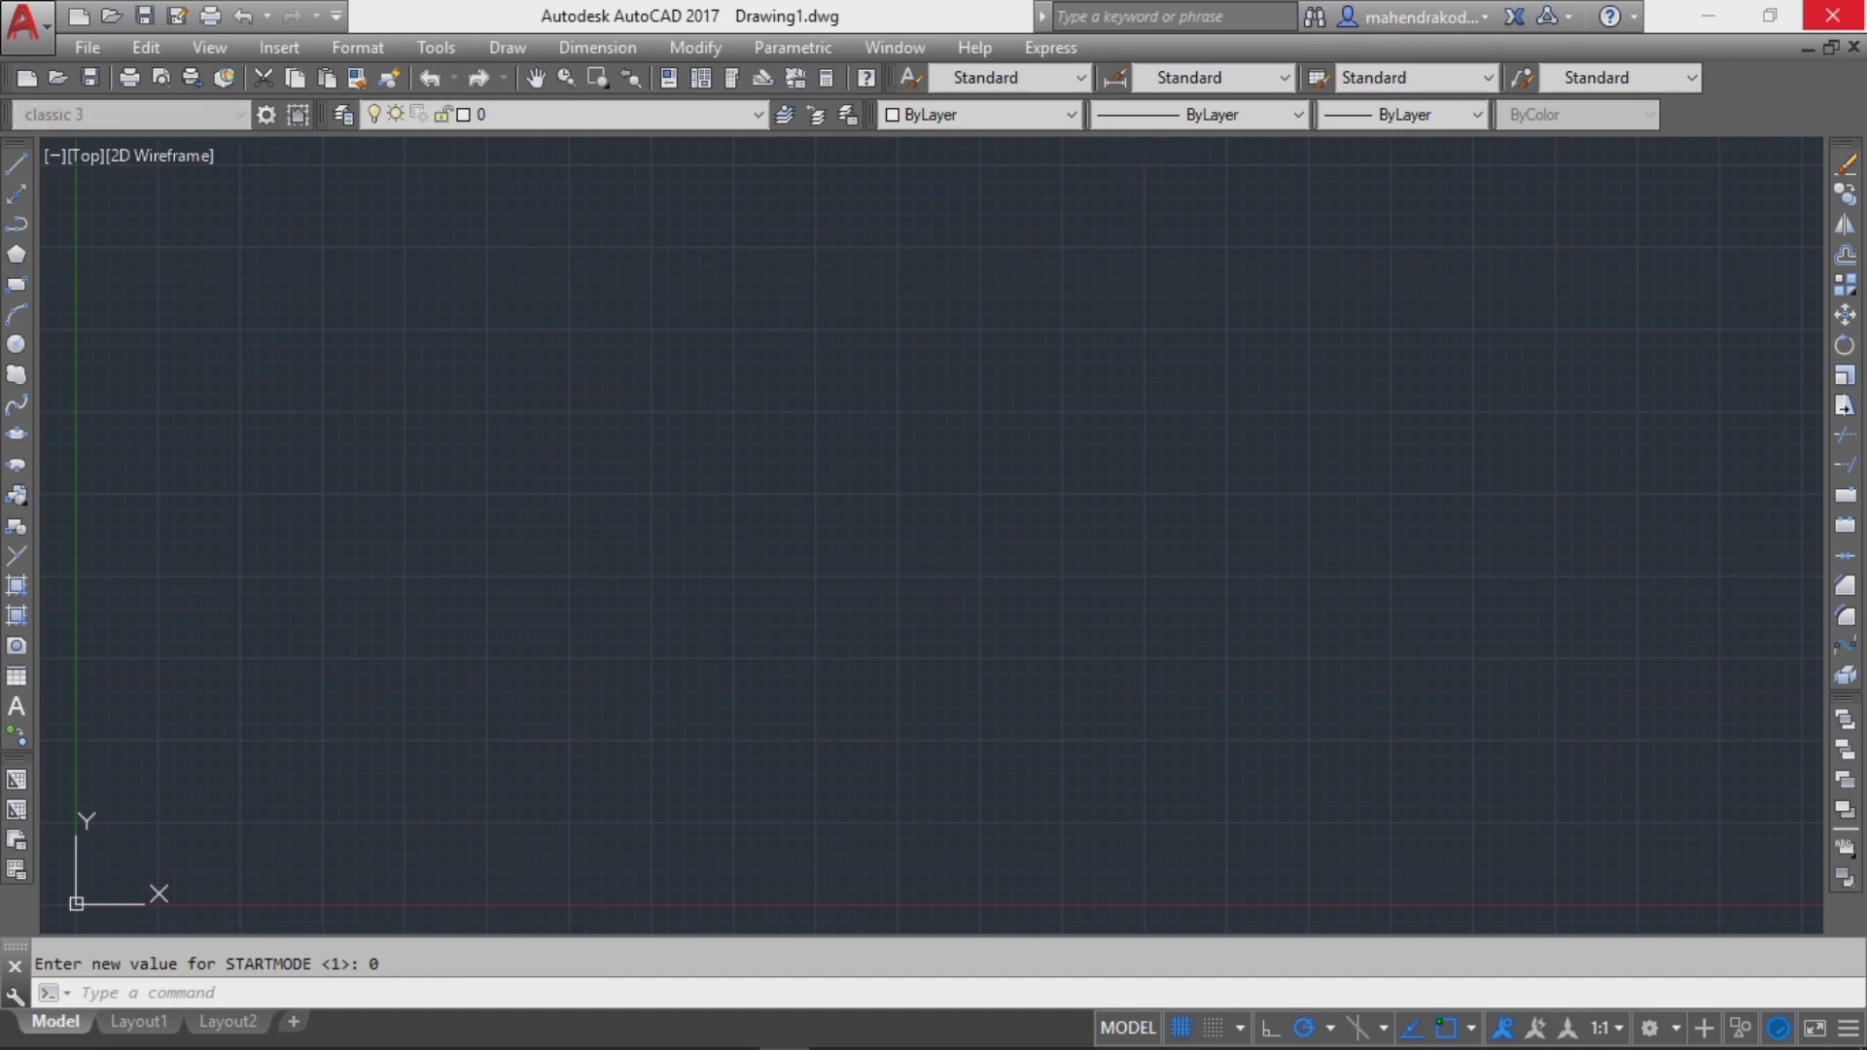
{"action": "left_click", "coordinate": [1834, 15]}
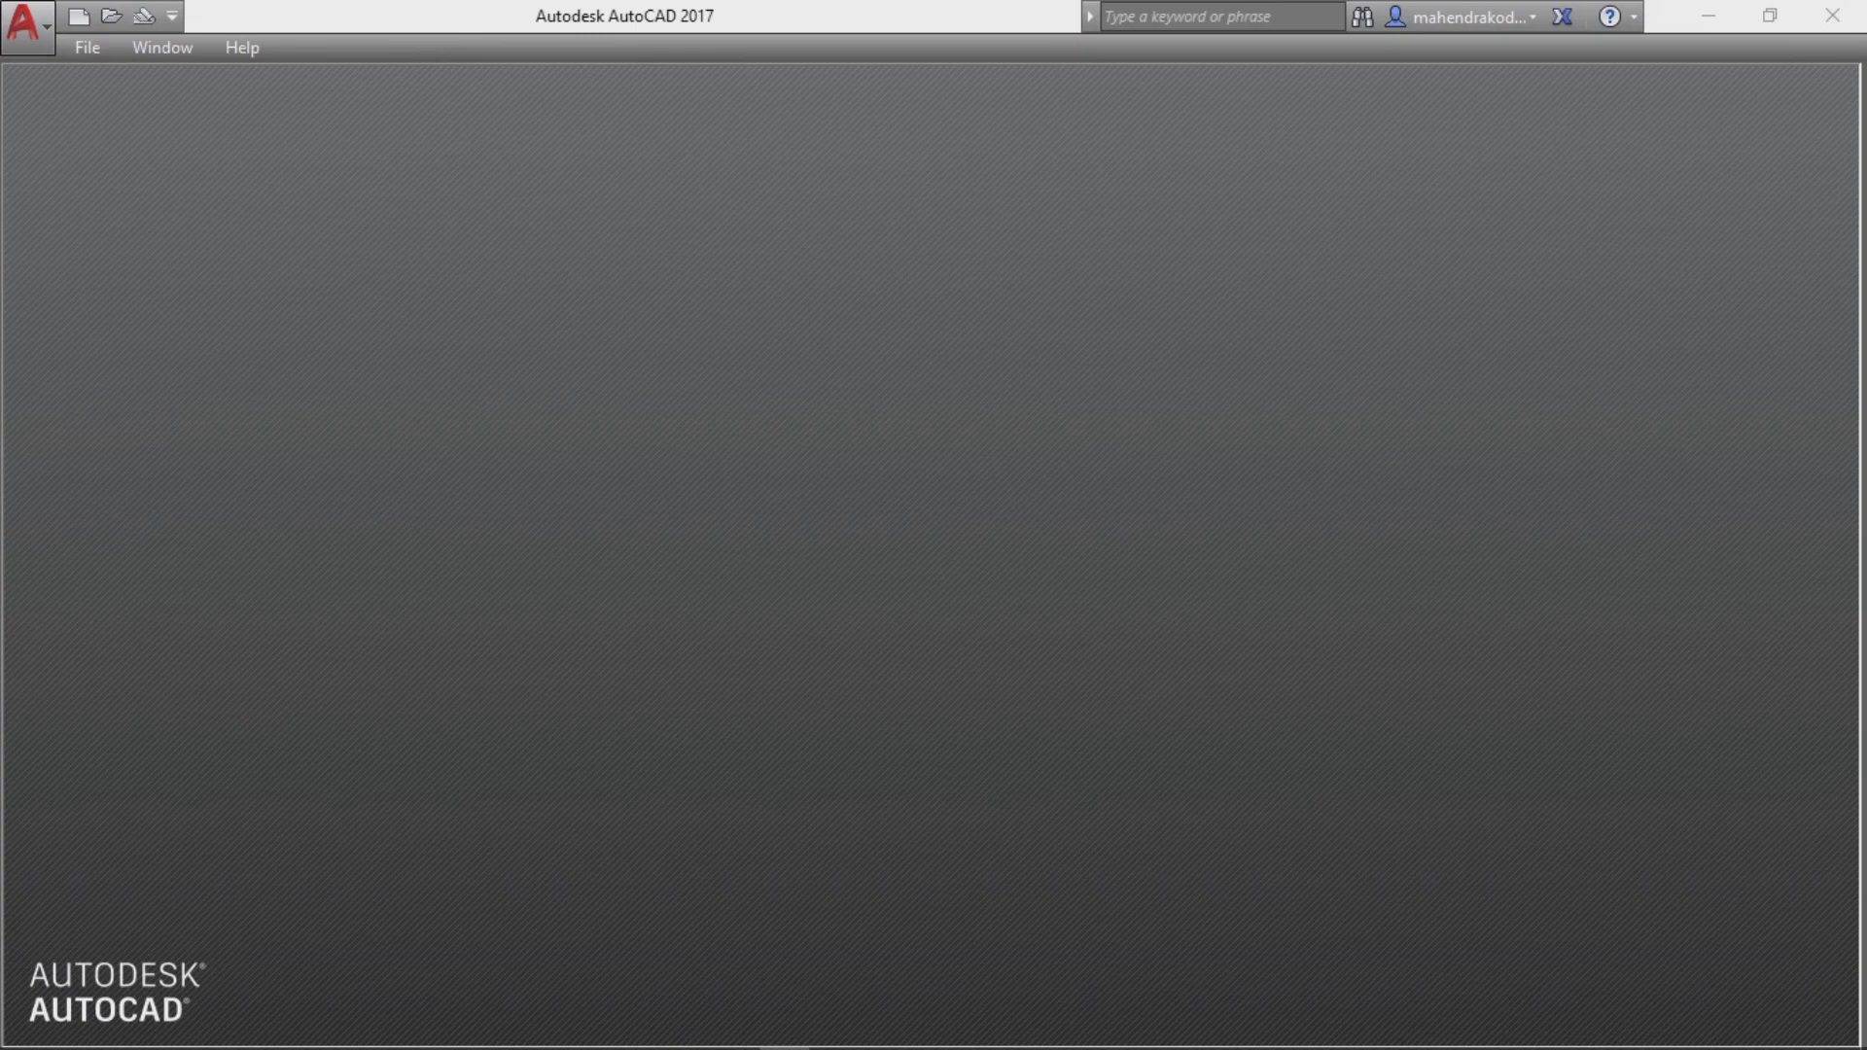
Create a new drawing from the acad.dwt template via the File menu
{"action": "key", "text": "alt+f"}
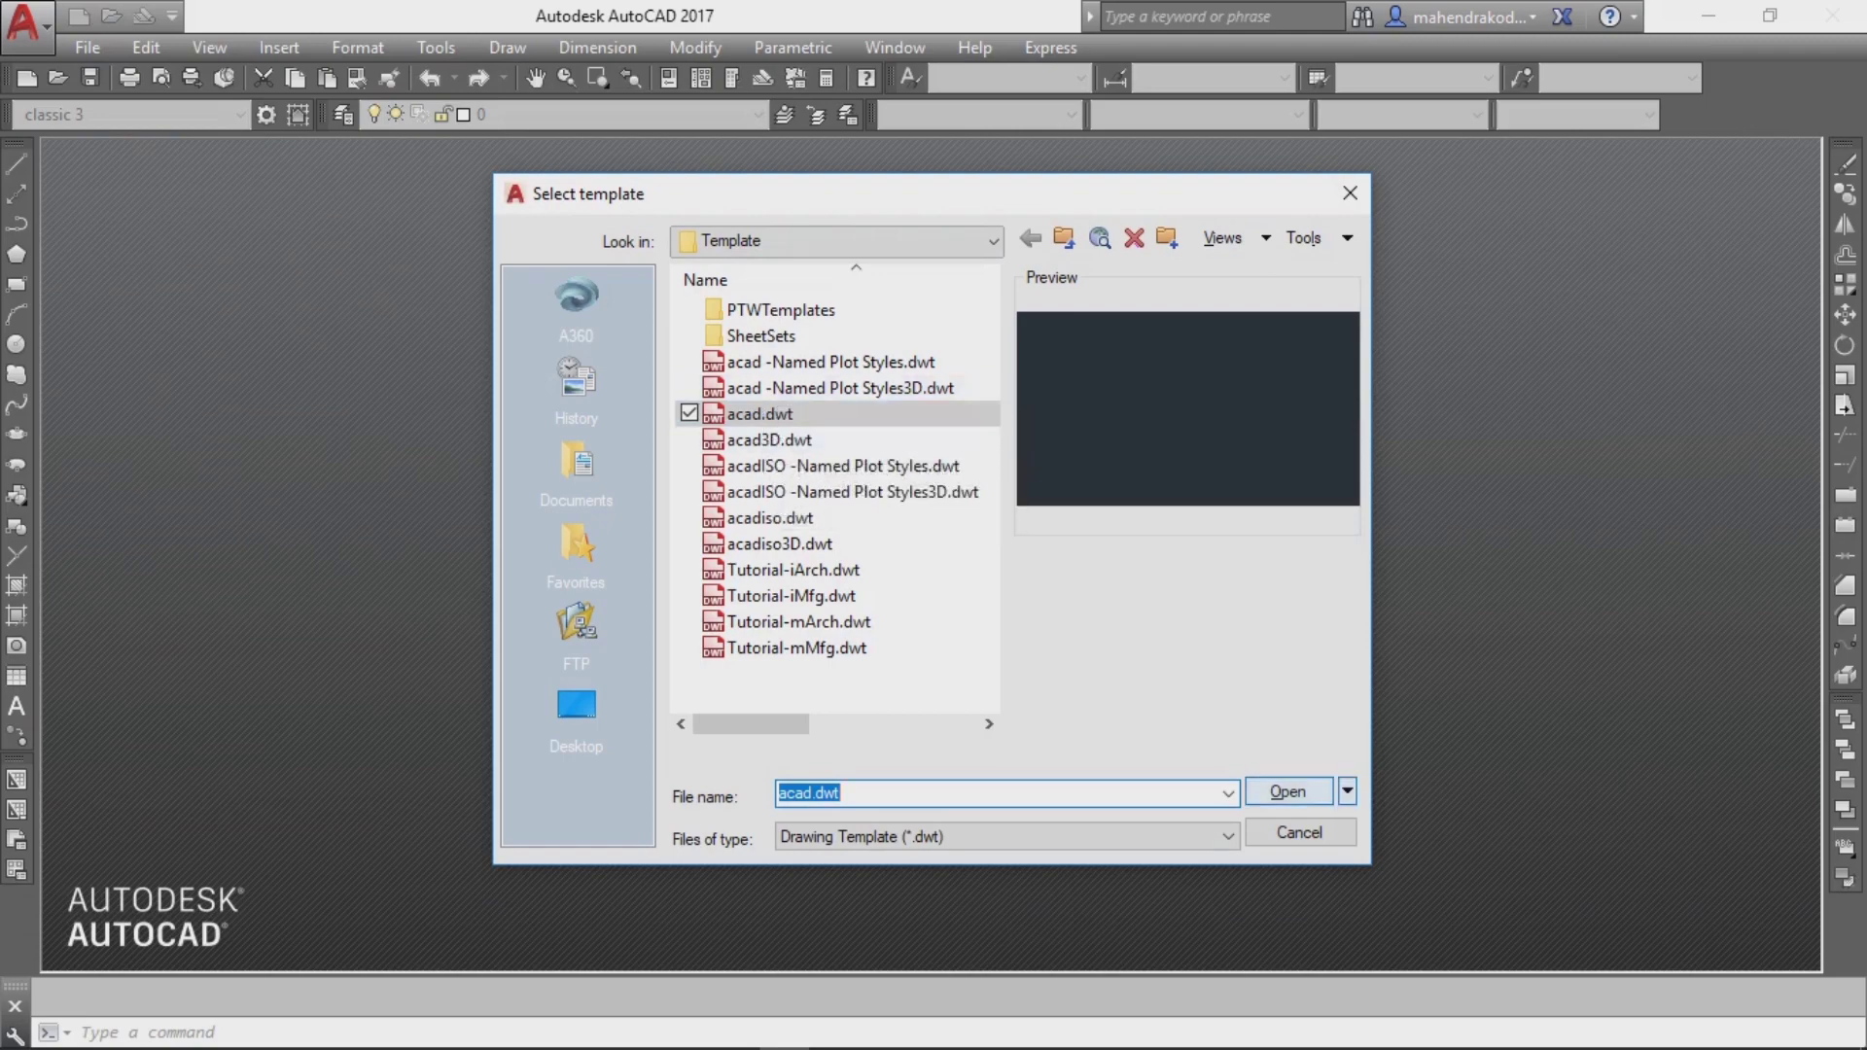
{"action": "key", "text": "Return"}
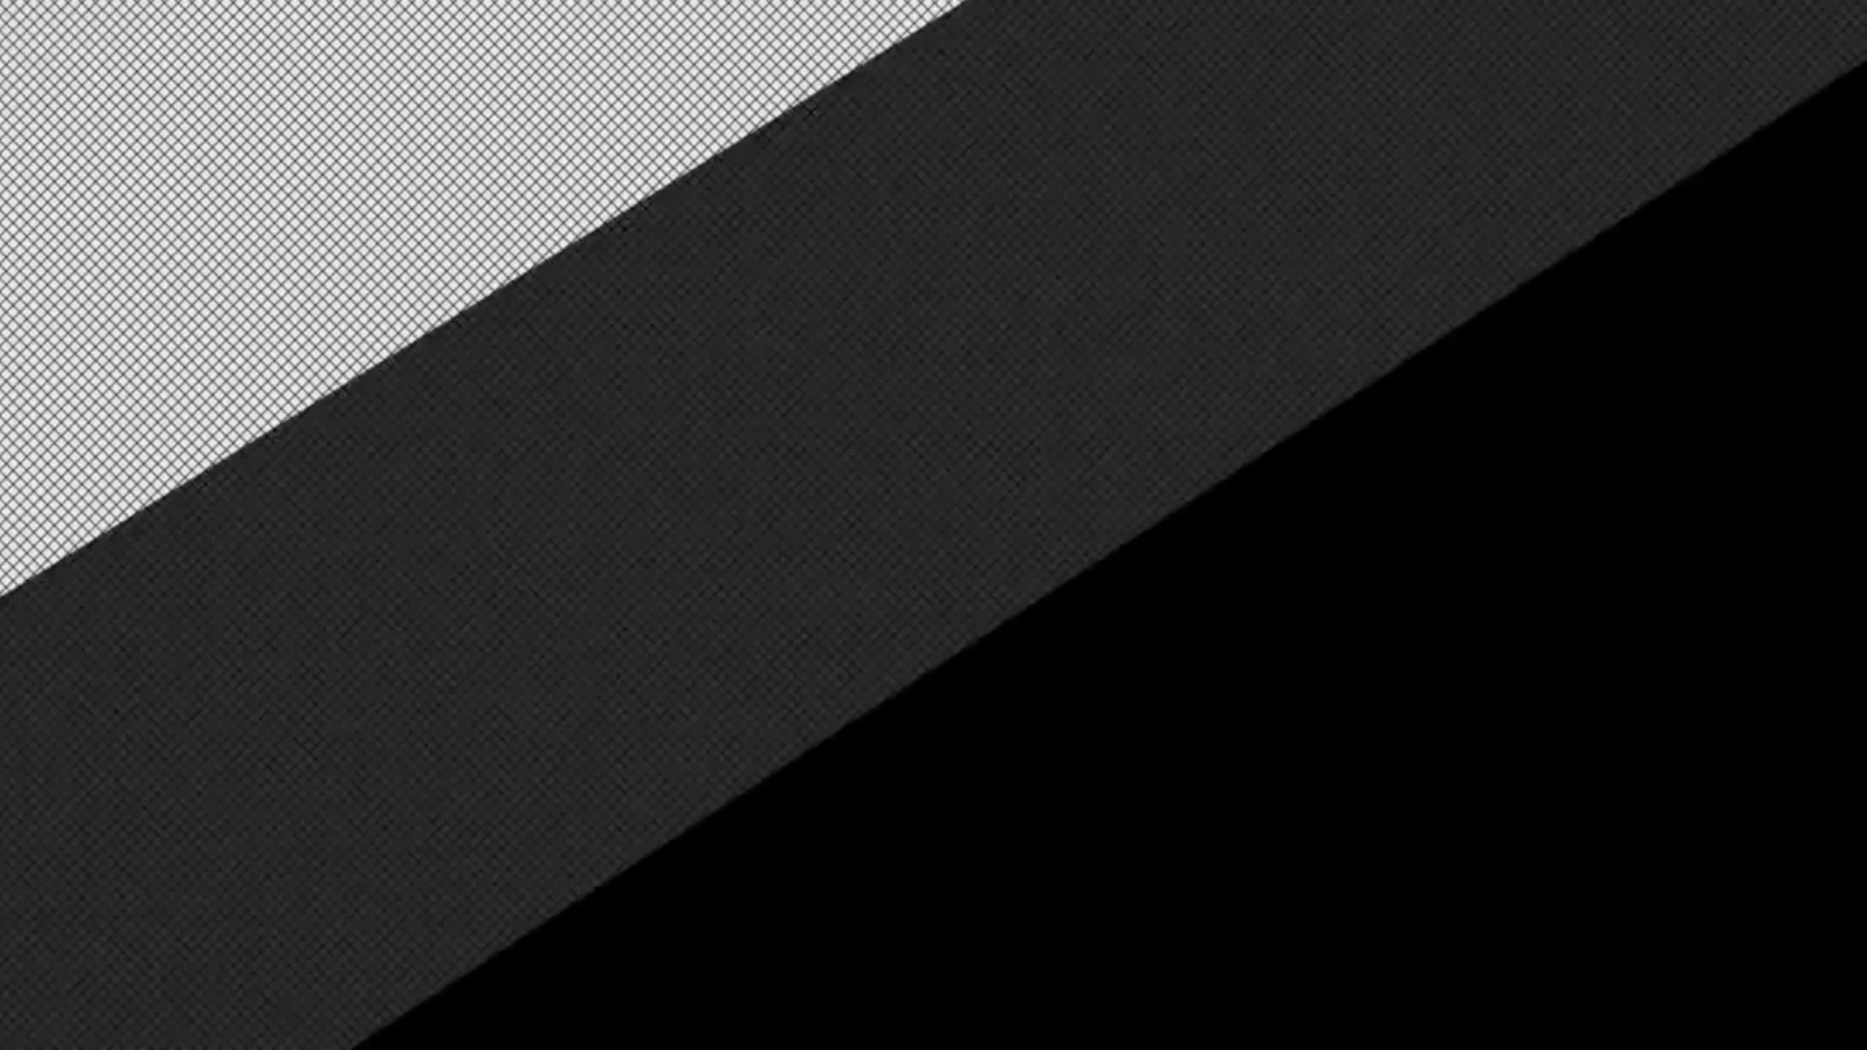